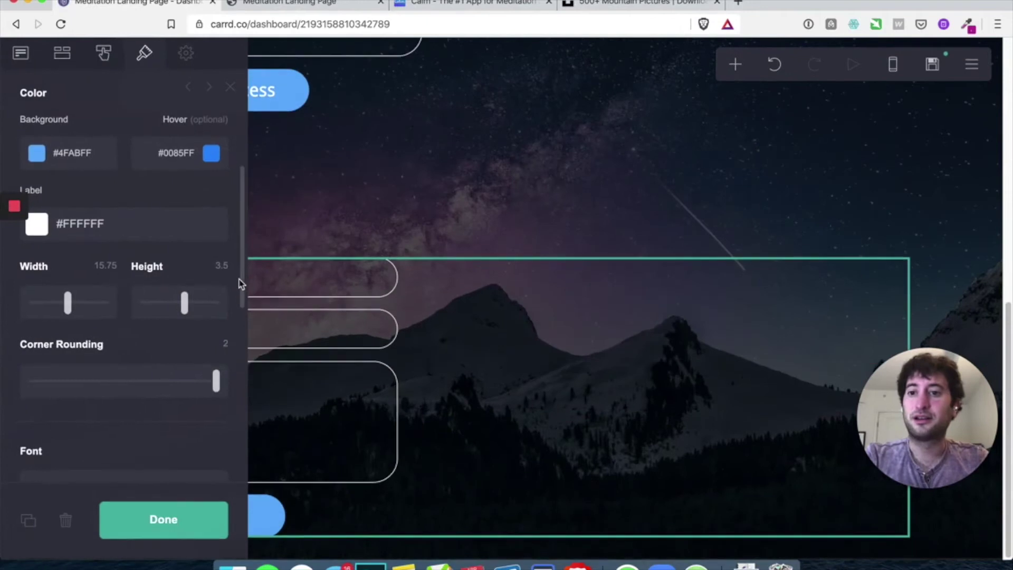
# Set the lower form's type to Signup, with MailChimp as the email provider
pyautogui.scroll(5, 97, 231)
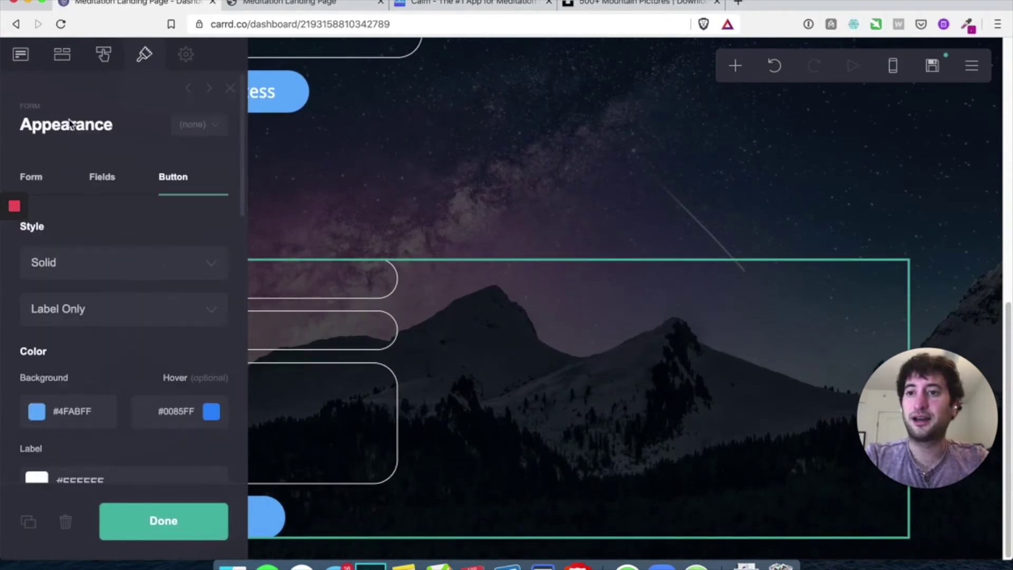
pyautogui.click(23, 62)
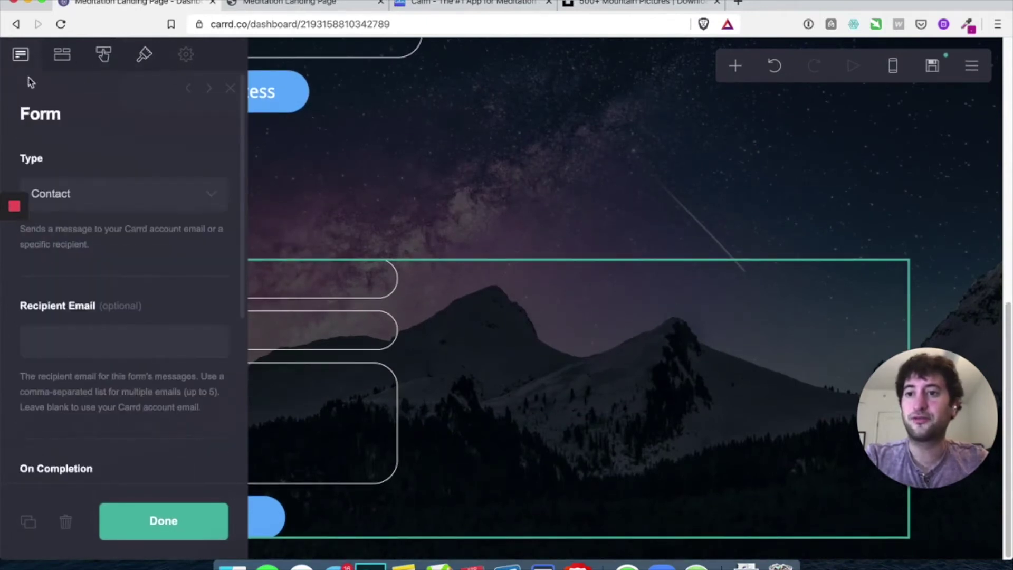
pyautogui.click(75, 190)
pyautogui.click(77, 211)
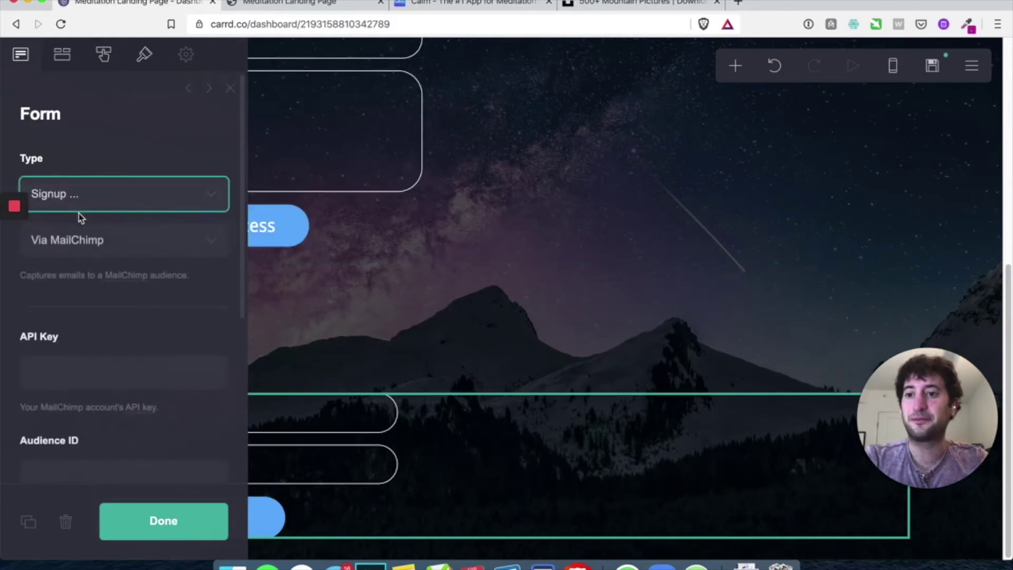
pyautogui.click(59, 244)
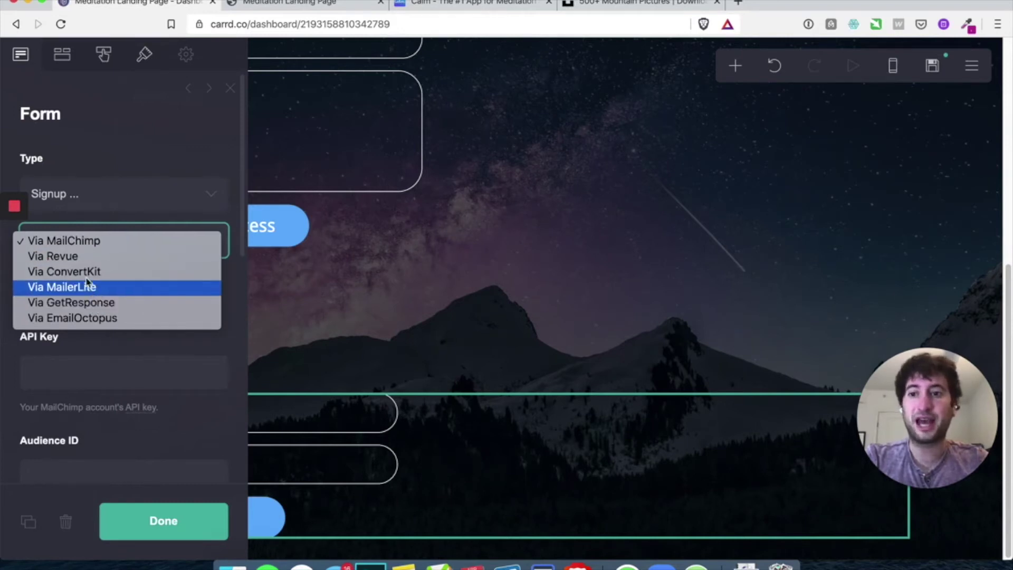
pyautogui.click(82, 244)
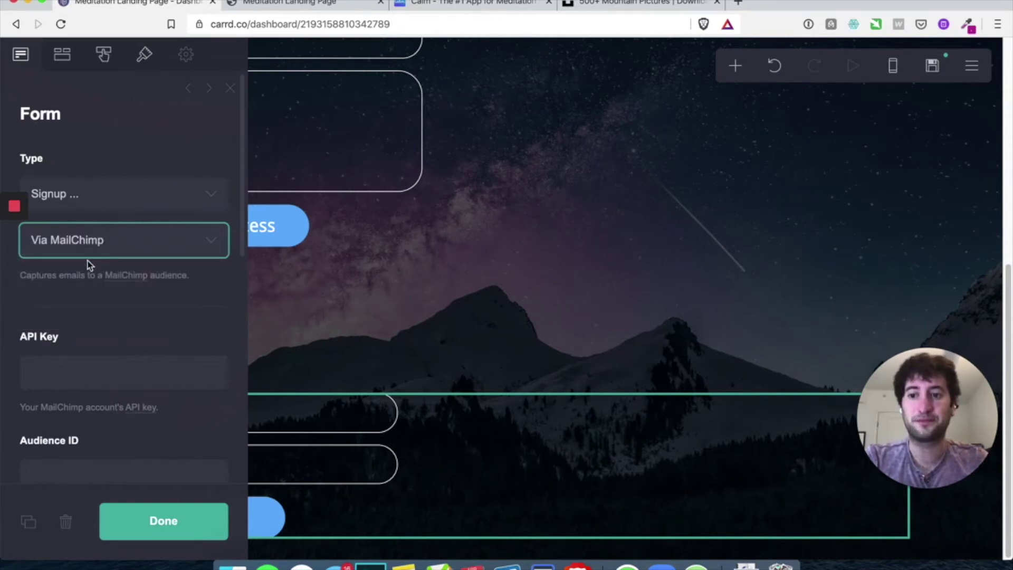
pyautogui.scroll(-2, 89, 265)
pyautogui.scroll(2, 81, 304)
pyautogui.click(89, 199)
pyautogui.click(94, 197)
pyautogui.scroll(-2, 112, 356)
pyautogui.scroll(-5, 114, 359)
pyautogui.scroll(8, 109, 355)
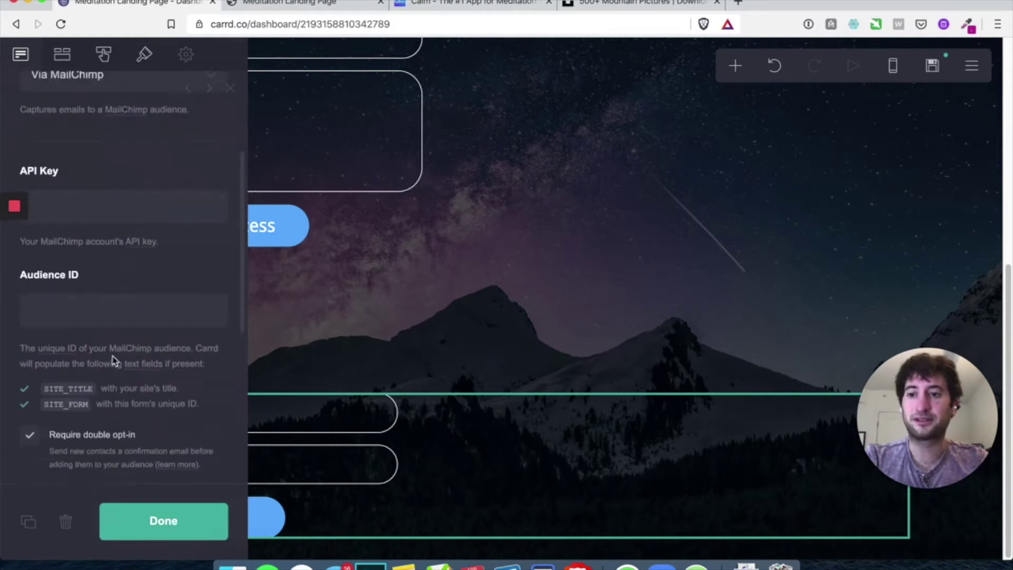
# Untick the Name field so the form keeps only Email, and close its settings
pyautogui.click(62, 56)
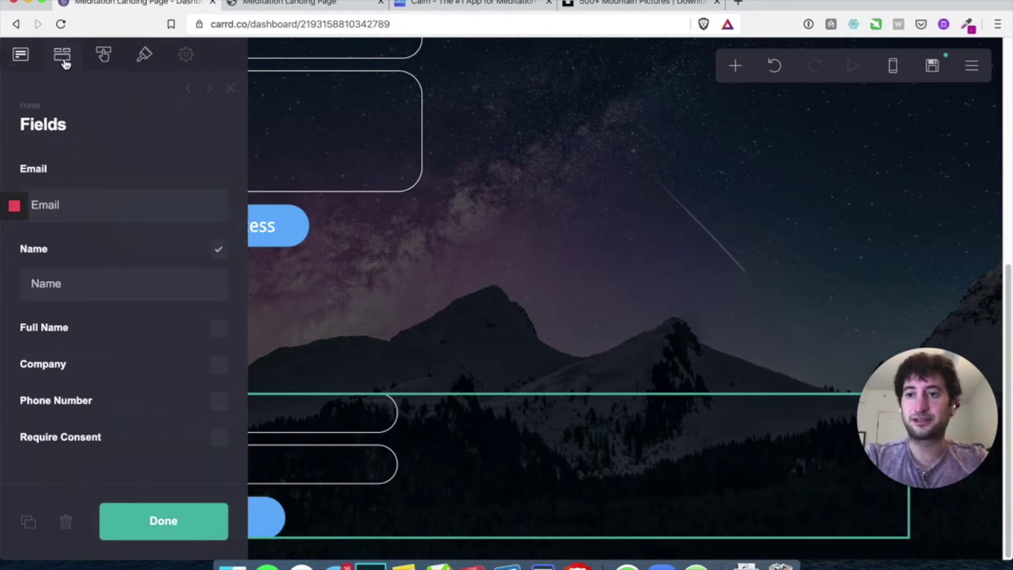
pyautogui.click(216, 258)
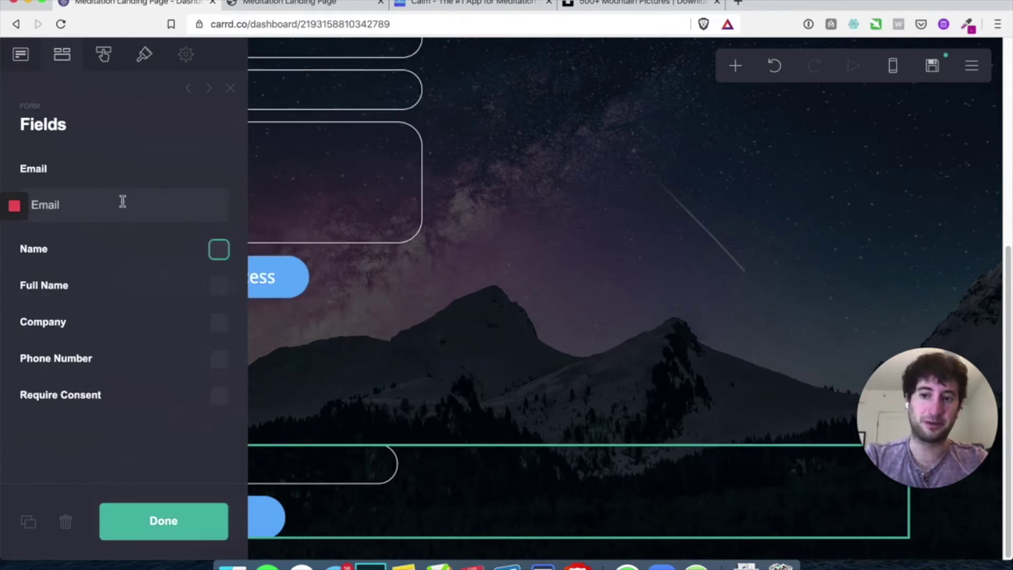
pyautogui.click(181, 521)
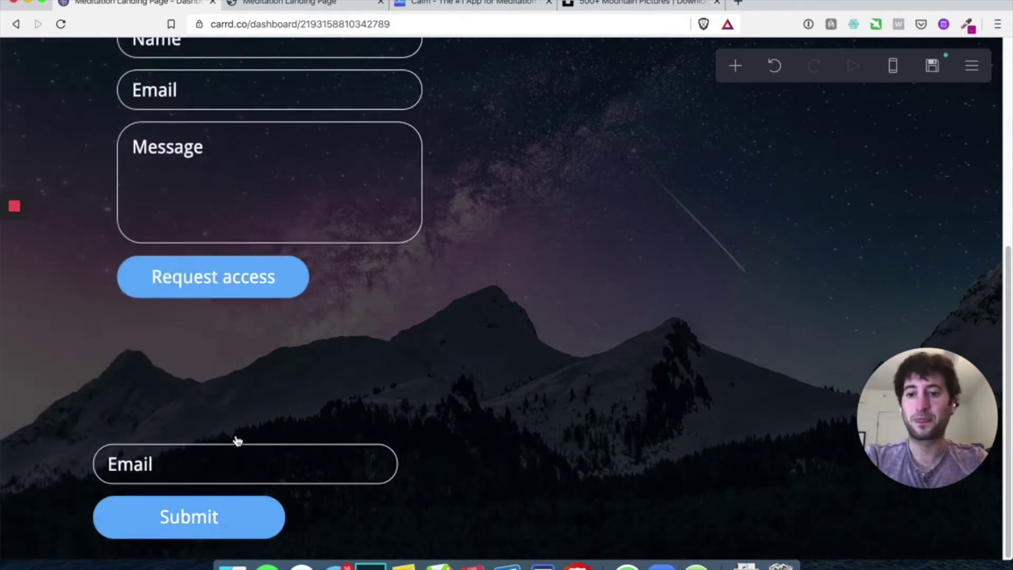
# Select the upper contact form and delete it
pyautogui.click(343, 479)
pyautogui.scroll(3, 342, 478)
pyautogui.click(365, 297)
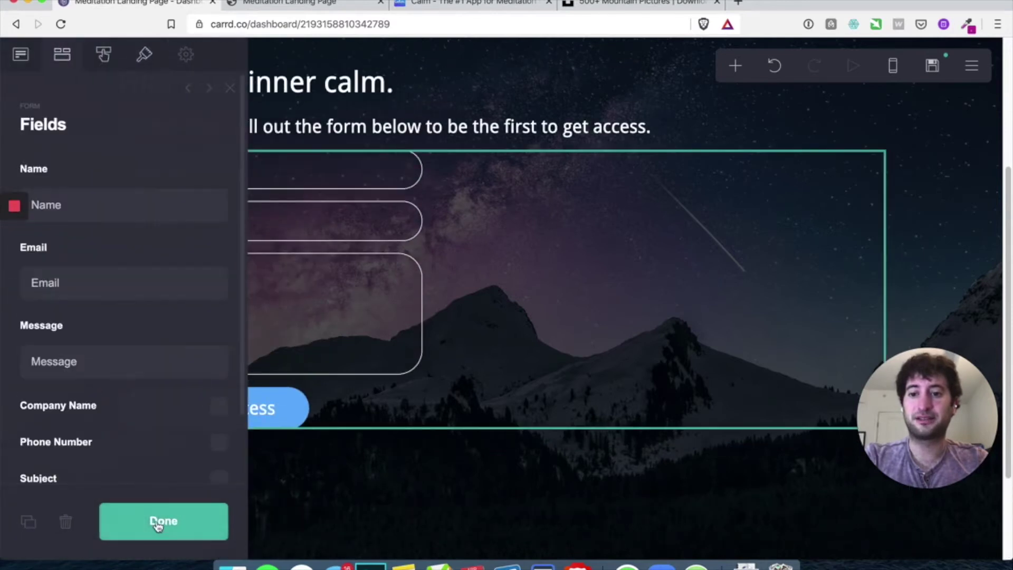
pyautogui.click(66, 521)
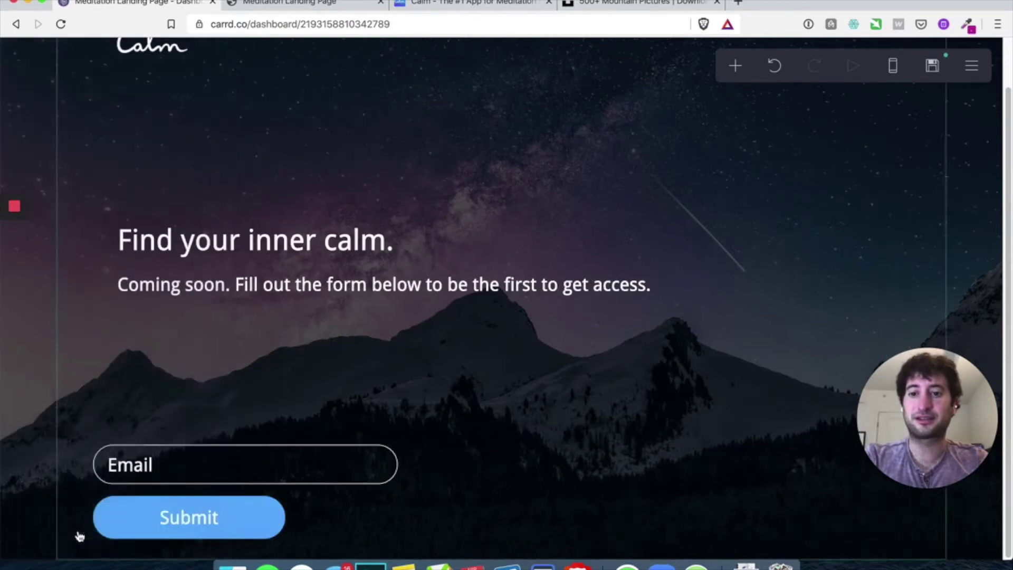
# Drag the signup form up until it sits directly under the 'Coming soon' text
pyautogui.moveTo(324, 526); pyautogui.dragTo(293, 316)
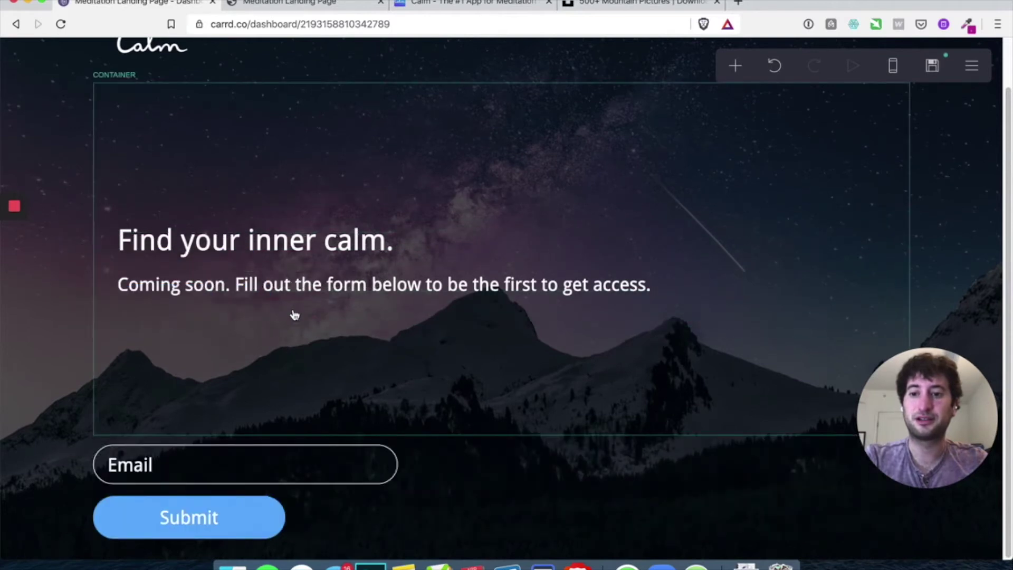
pyautogui.moveTo(285, 491); pyautogui.dragTo(274, 296)
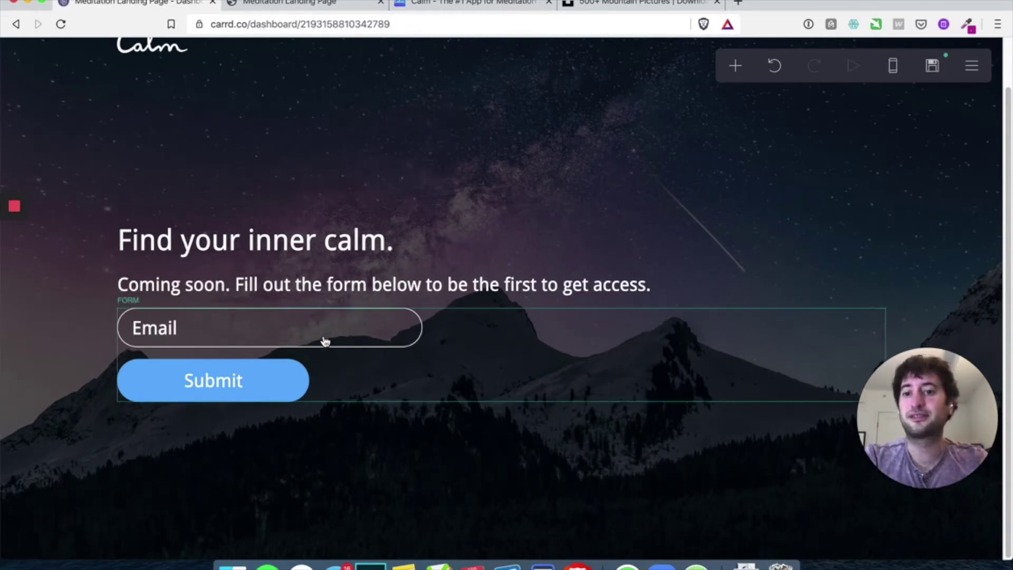
pyautogui.click(235, 327)
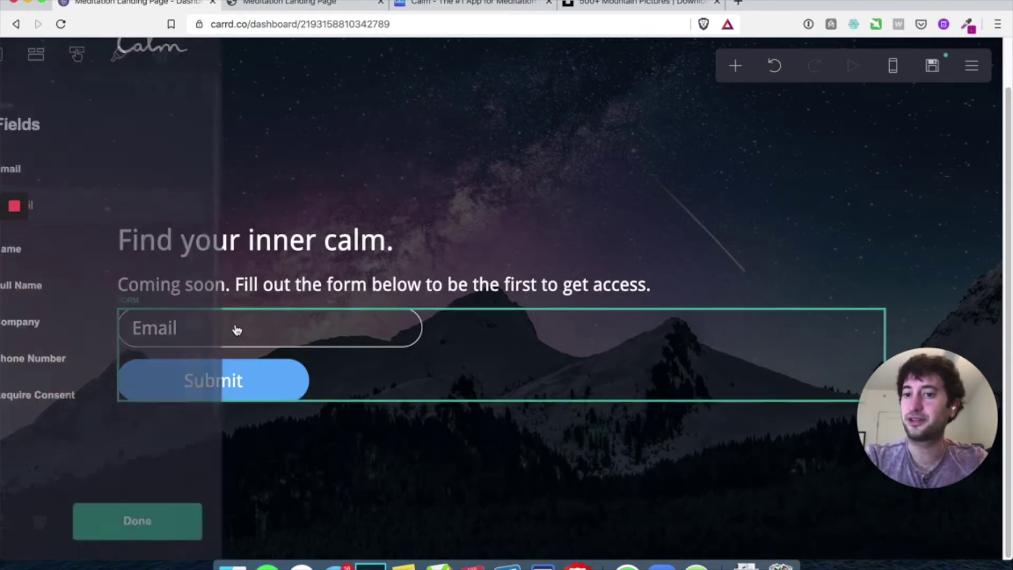
# Keep the email input in Outline style and set its outline colour to grey #9E9E9E
pyautogui.click(148, 63)
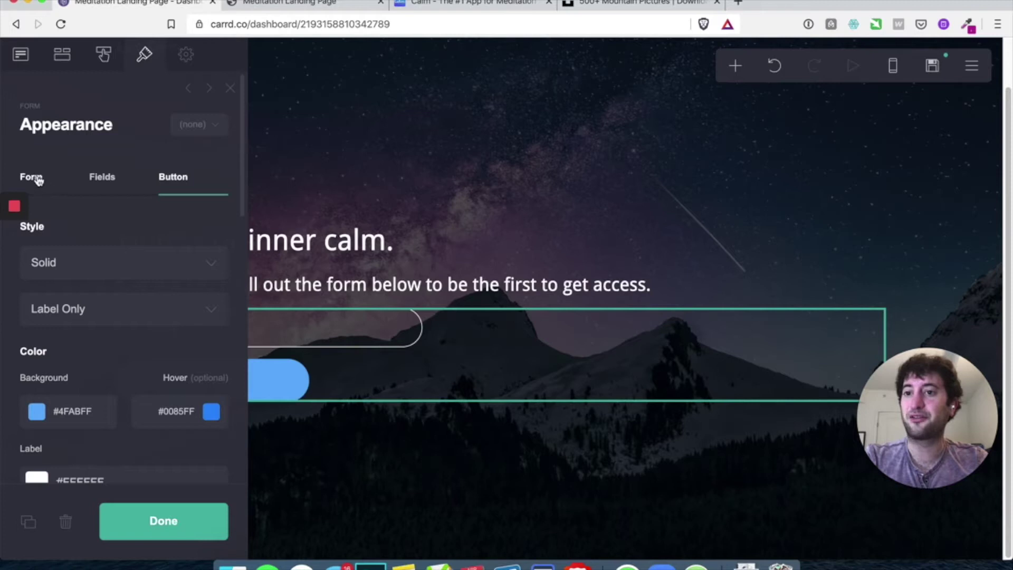
pyautogui.click(100, 180)
pyautogui.scroll(-4, 92, 181)
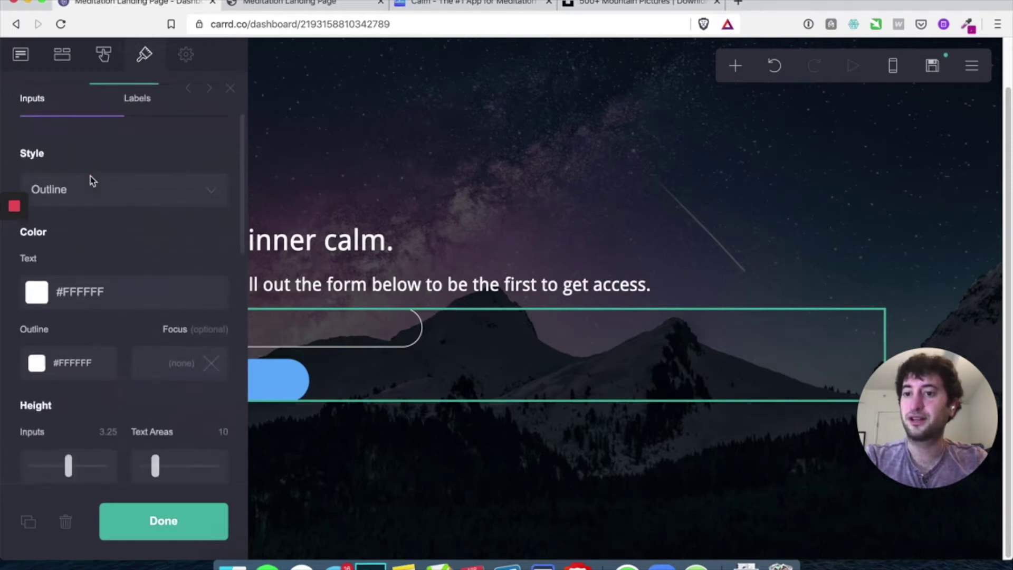
pyautogui.click(111, 187)
pyautogui.click(109, 201)
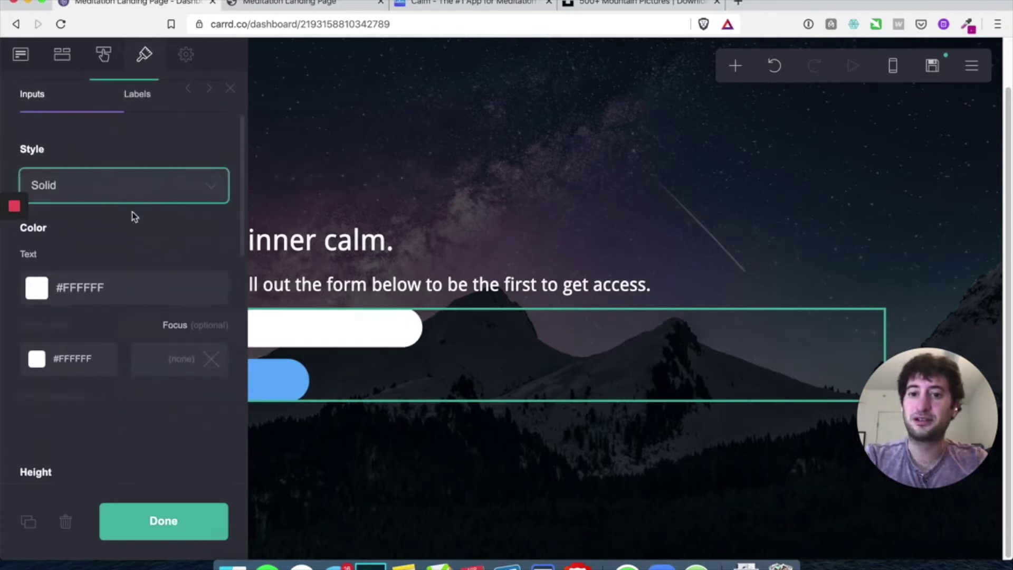
pyautogui.click(142, 186)
pyautogui.click(119, 170)
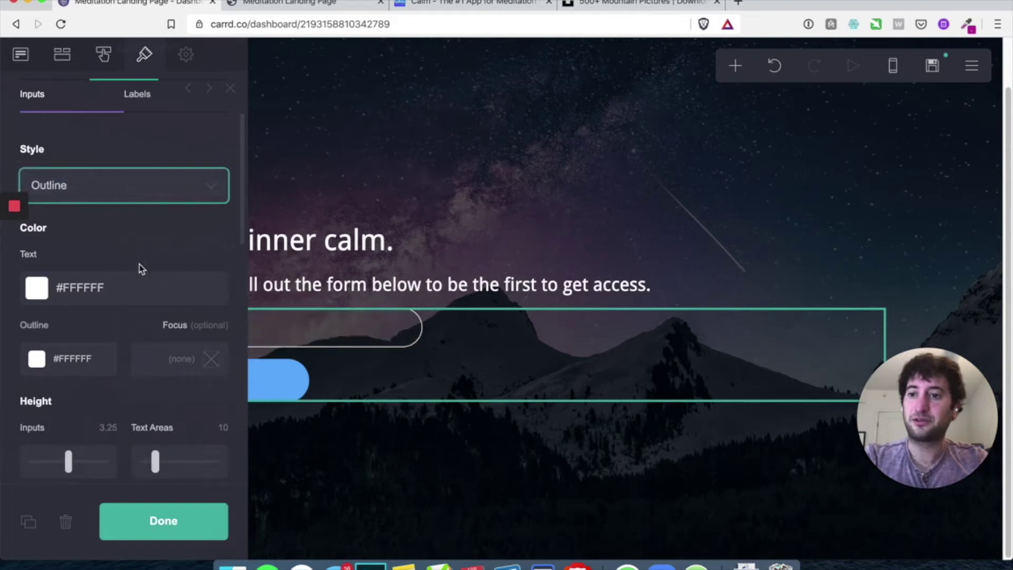
pyautogui.scroll(-1, 142, 268)
pyautogui.scroll(-1, 116, 248)
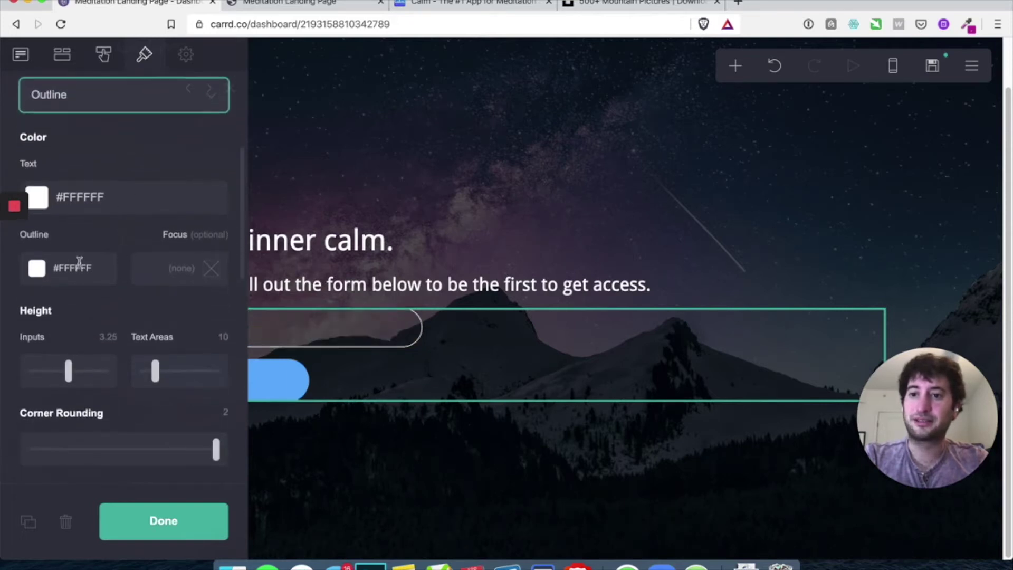
pyautogui.click(32, 288)
pyautogui.moveTo(62, 322); pyautogui.dragTo(28, 377)
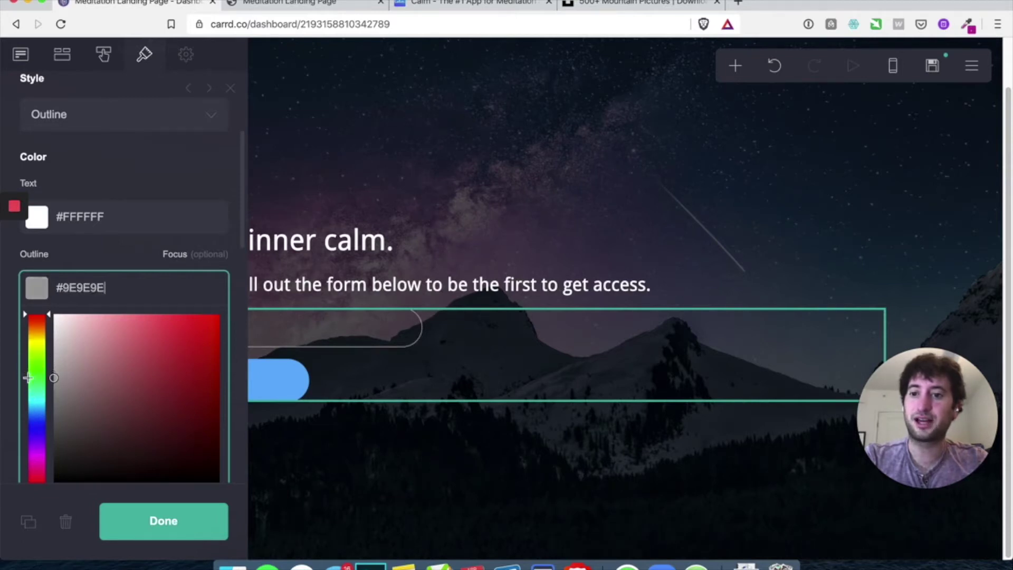
pyautogui.click(164, 530)
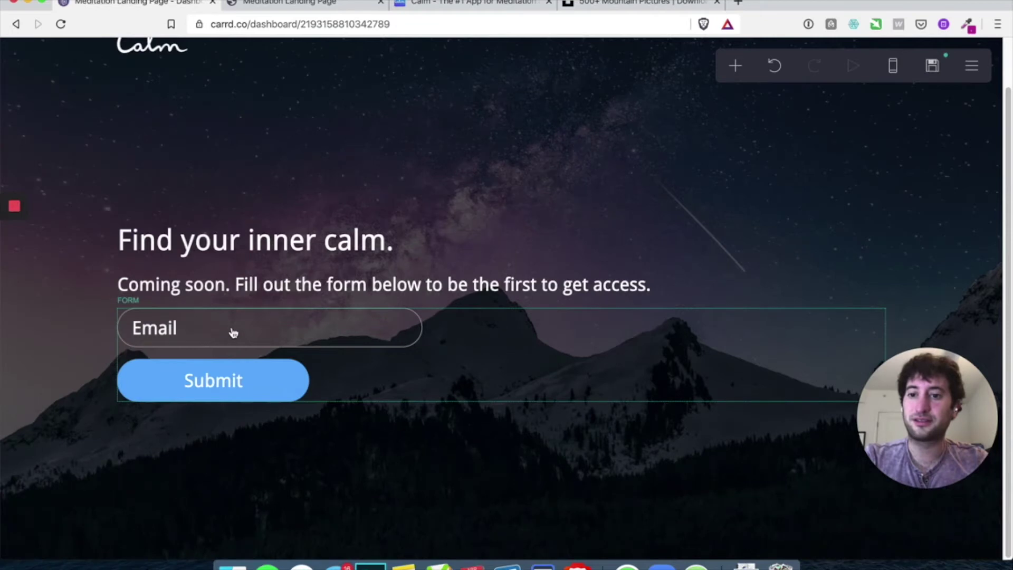
# Reduce the input text size from 1.5 to 1.25, check the Labels options, and close
pyautogui.click(234, 332)
pyautogui.scroll(-1, 64, 350)
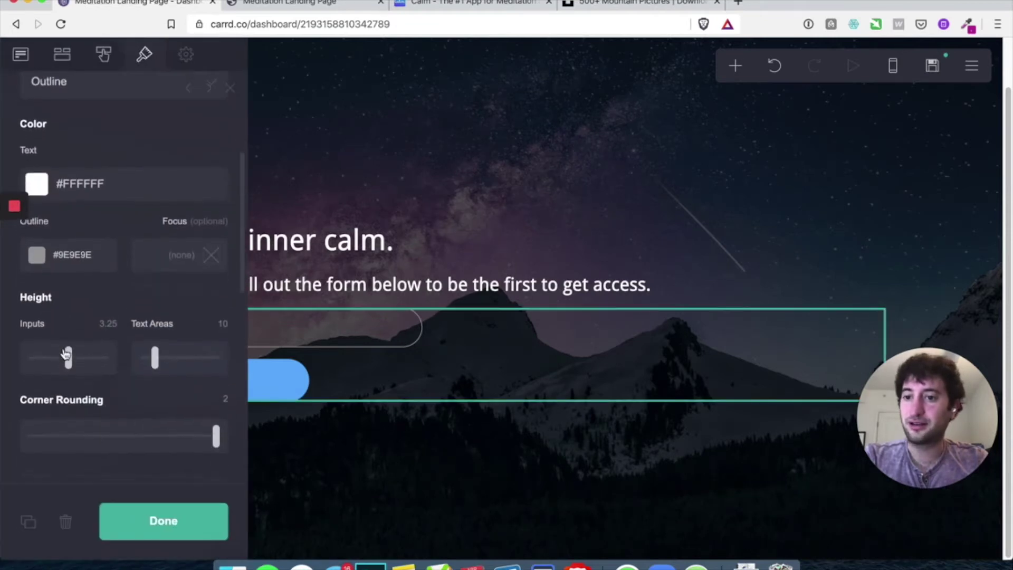
pyautogui.scroll(3, 66, 354)
pyautogui.scroll(1, 122, 143)
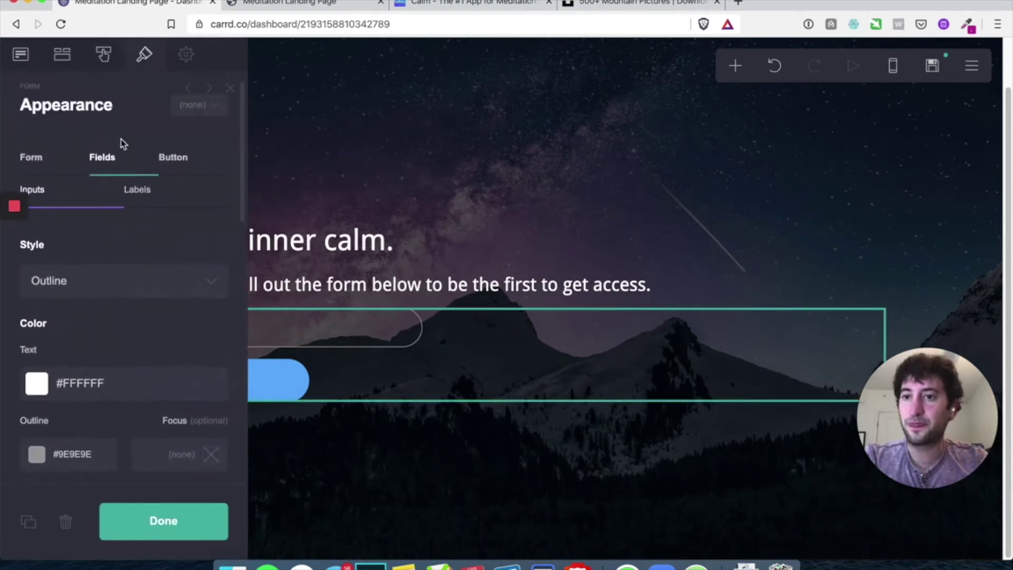
pyautogui.scroll(-4, 90, 208)
pyautogui.scroll(-10, 112, 264)
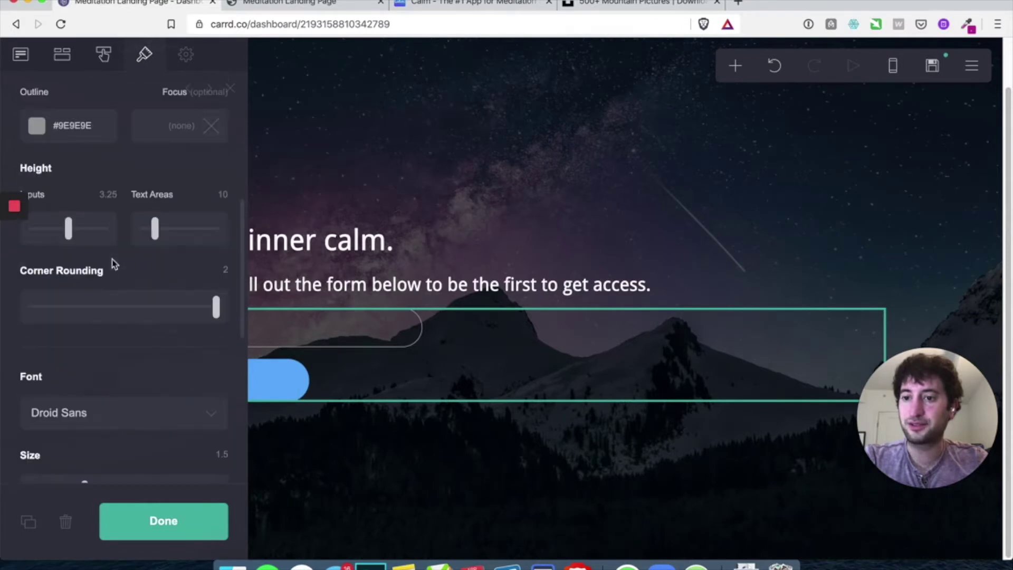
pyautogui.scroll(-3, 135, 336)
pyautogui.scroll(4, 135, 335)
pyautogui.click(86, 266)
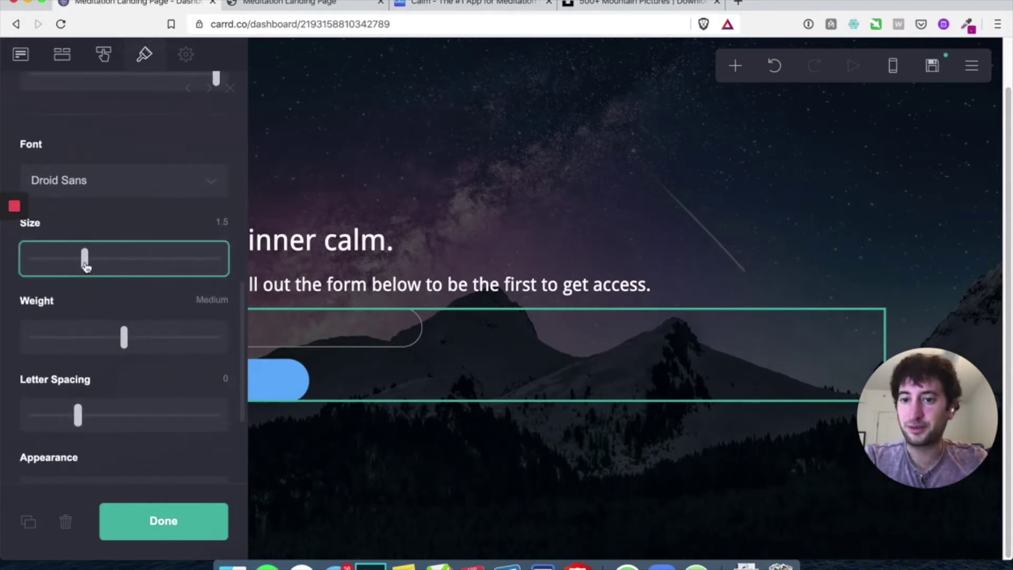
pyautogui.moveTo(82, 266); pyautogui.dragTo(73, 268)
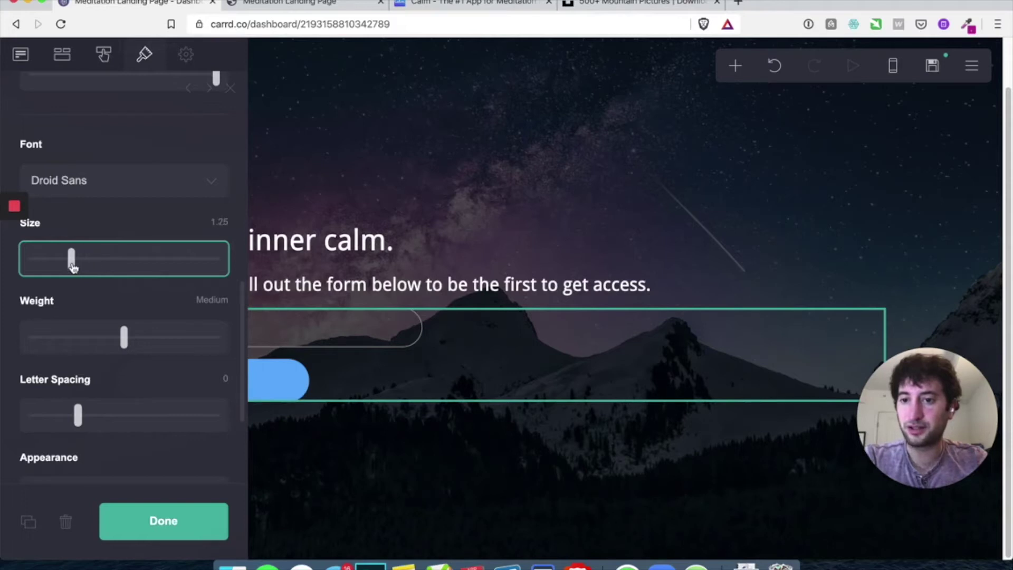
pyautogui.scroll(10, 73, 267)
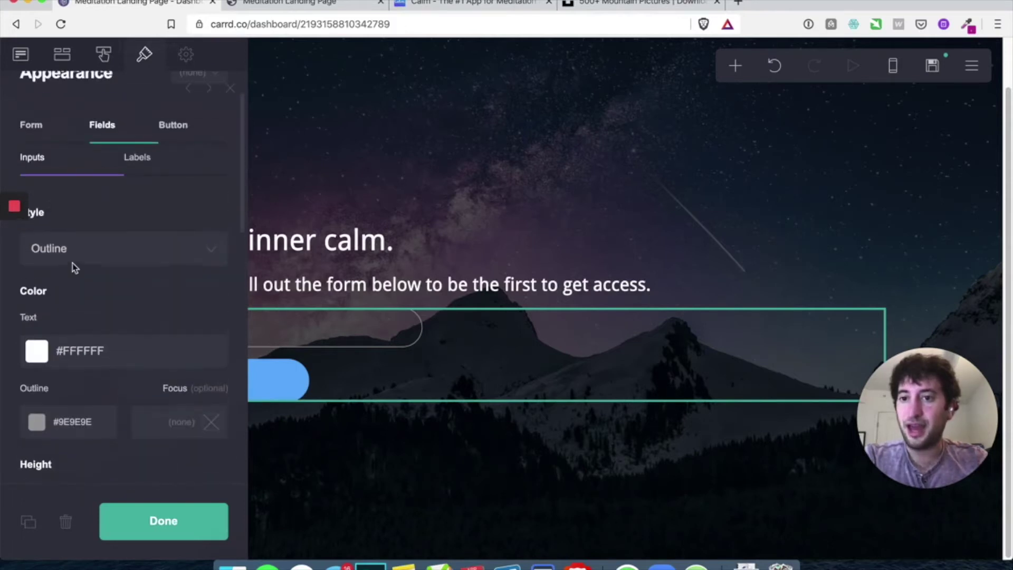
pyautogui.click(150, 159)
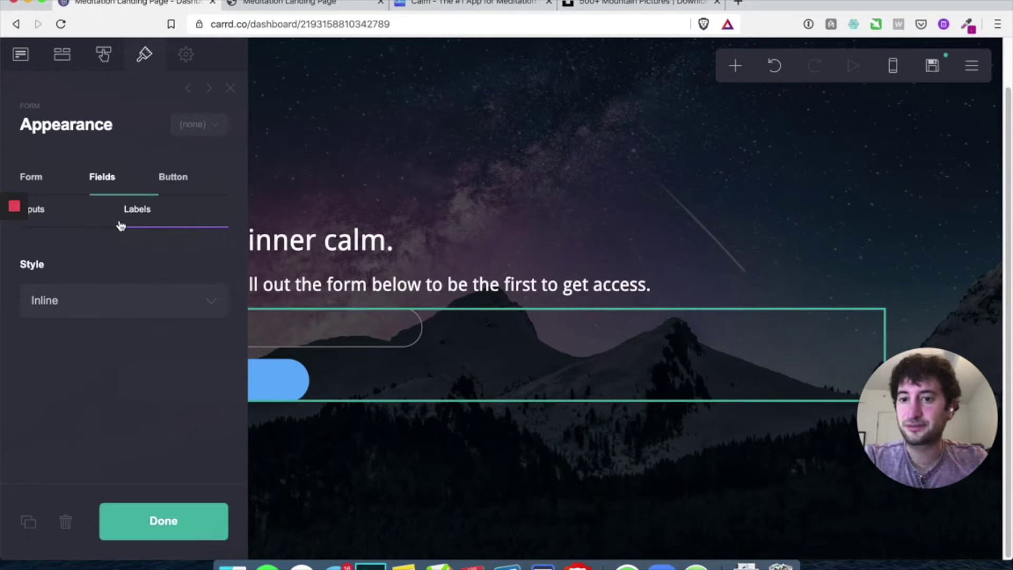
pyautogui.click(175, 529)
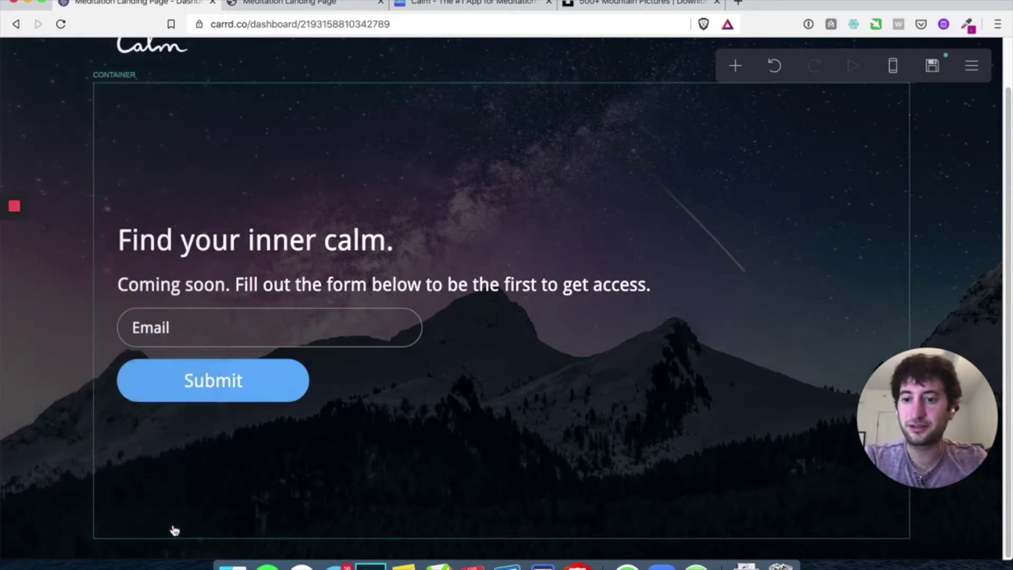
# Change the Email field's placeholder to 'Your best email'
pyautogui.click(269, 342)
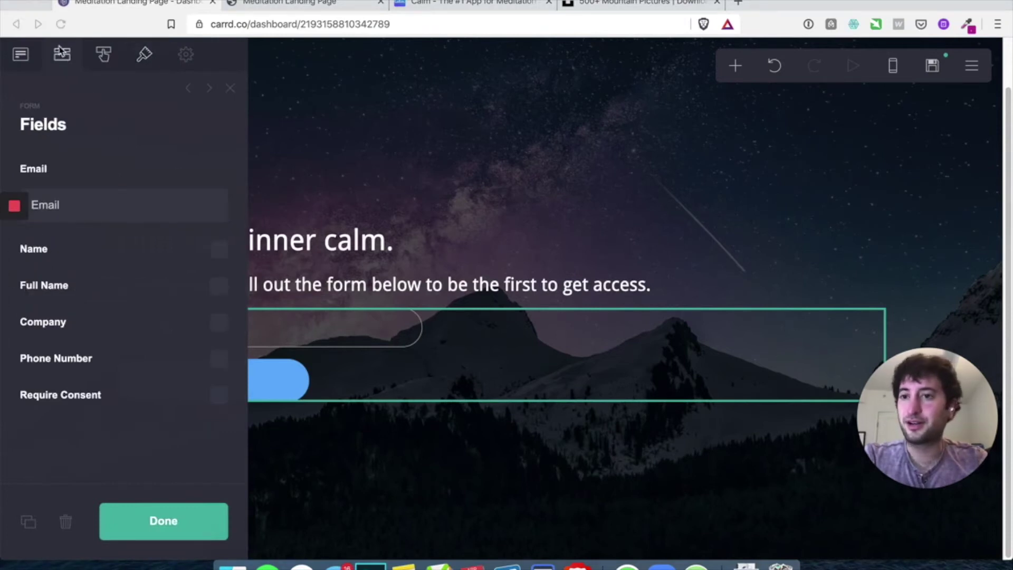
pyautogui.click(58, 205)
pyautogui.write('Your best eamil')
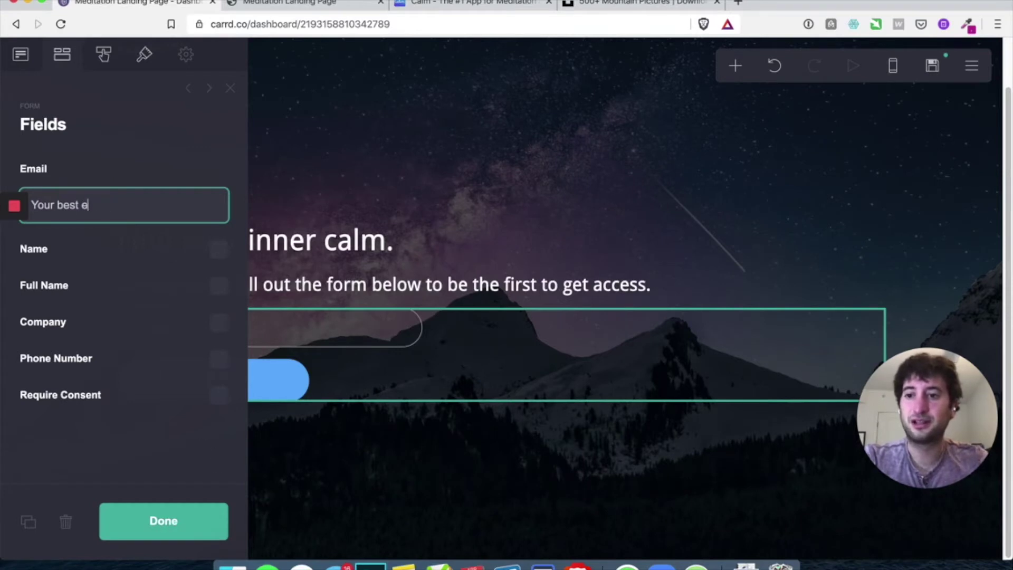
pyautogui.press('Return')
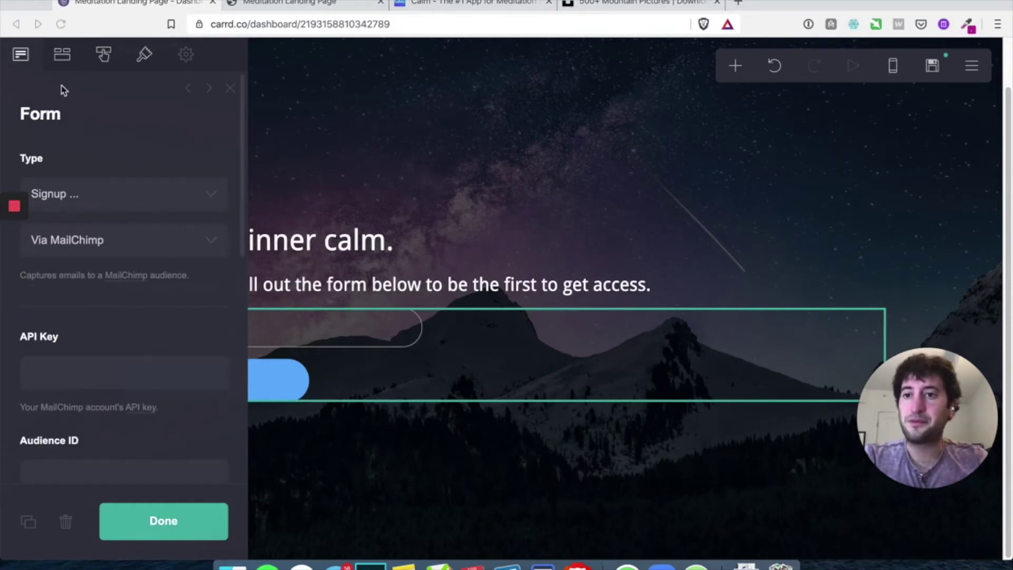
# Replace the button label Submit with 'Request access'
pyautogui.click(103, 56)
pyautogui.doubleClick(68, 207)
pyautogui.write('Request access')
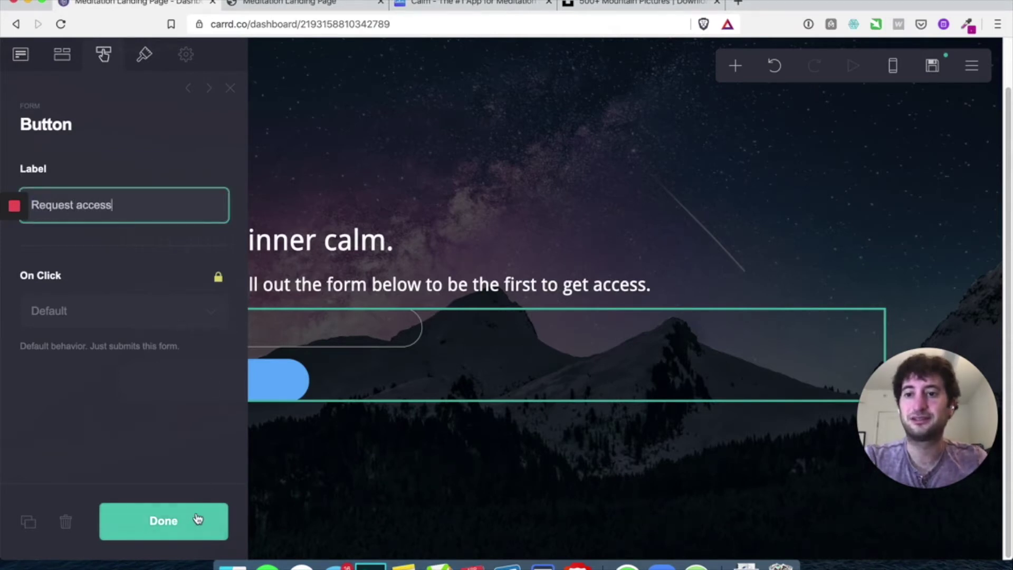
pyautogui.click(193, 520)
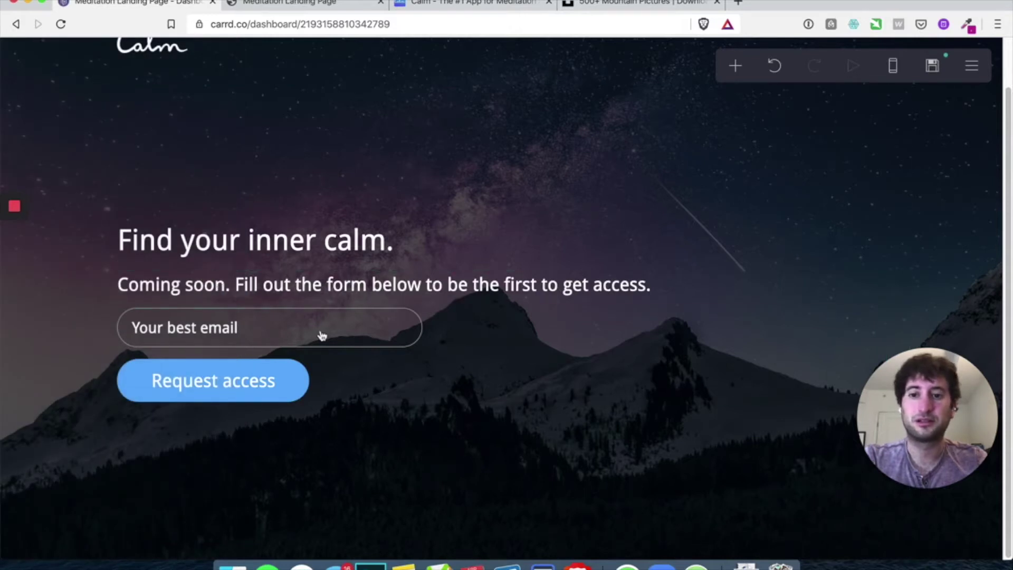
# Save and publish the changes to meditationrocks.carrd.co
pyautogui.scroll(2, 311, 219)
pyautogui.scroll(-2, 495, 322)
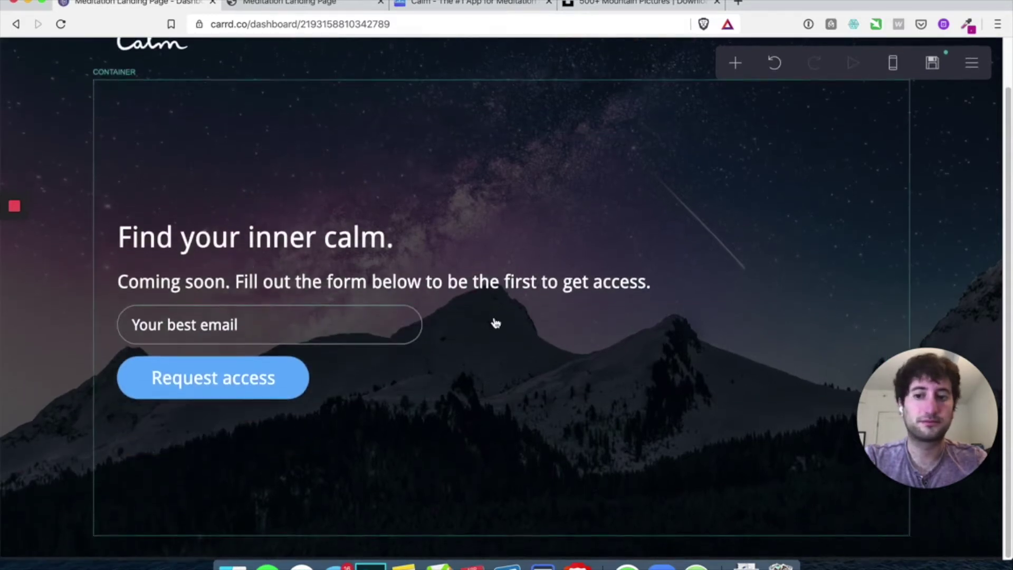
pyautogui.scroll(1, 298, 291)
pyautogui.scroll(-1, 299, 288)
pyautogui.scroll(1, 301, 285)
pyautogui.scroll(-1, 308, 311)
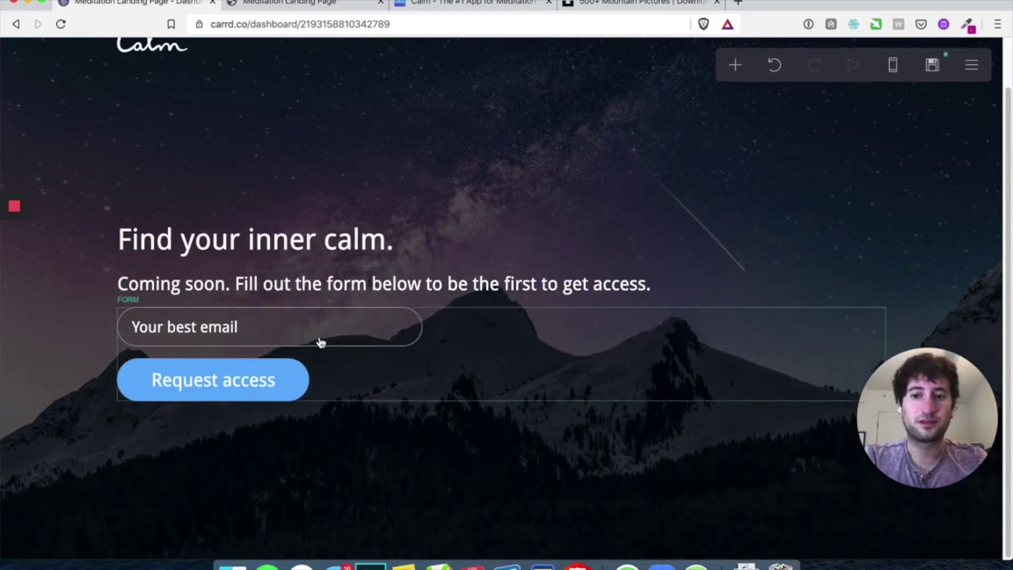
pyautogui.scroll(1, 321, 343)
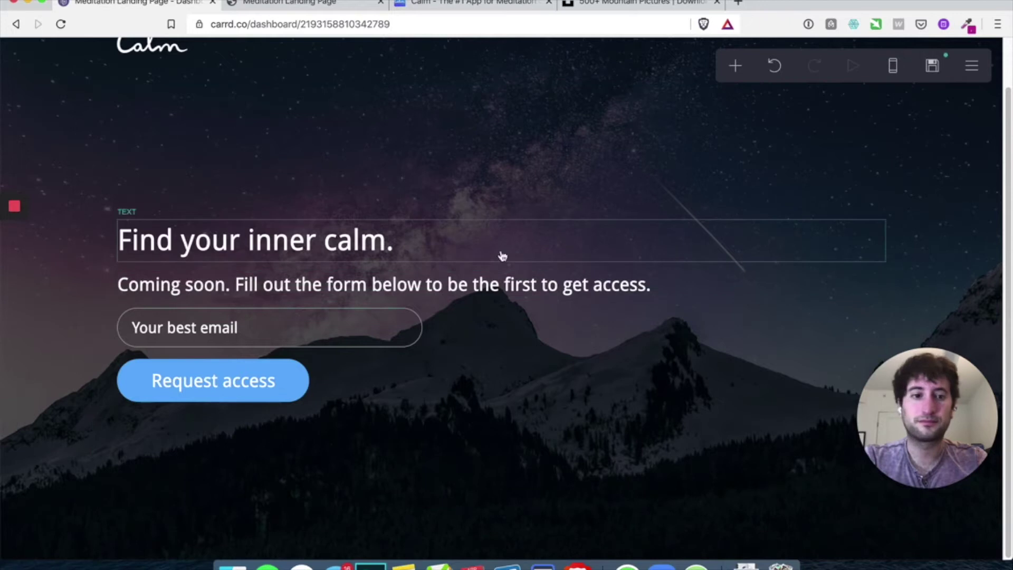
pyautogui.scroll(3, 237, 175)
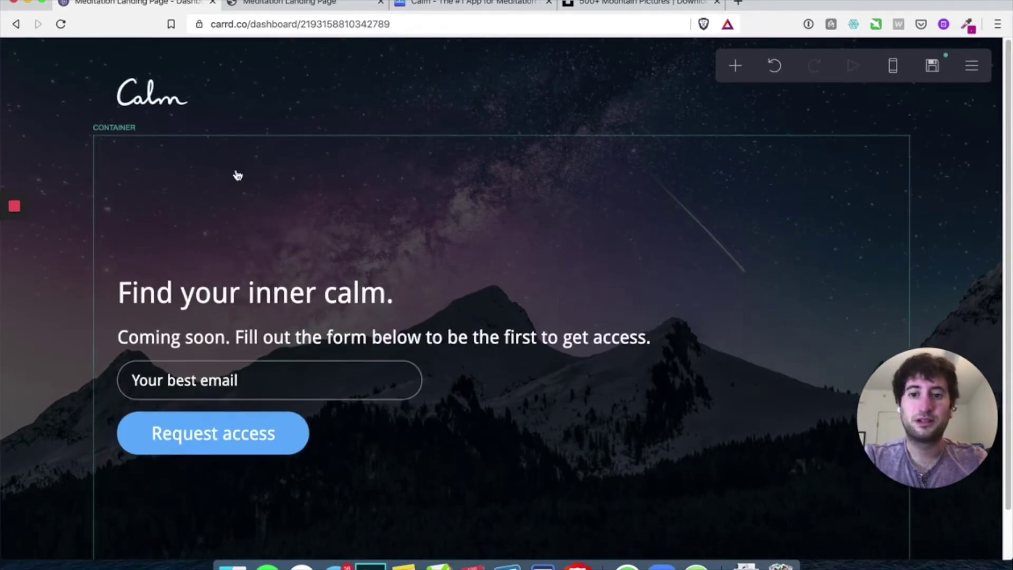
pyautogui.click(933, 68)
pyautogui.click(110, 537)
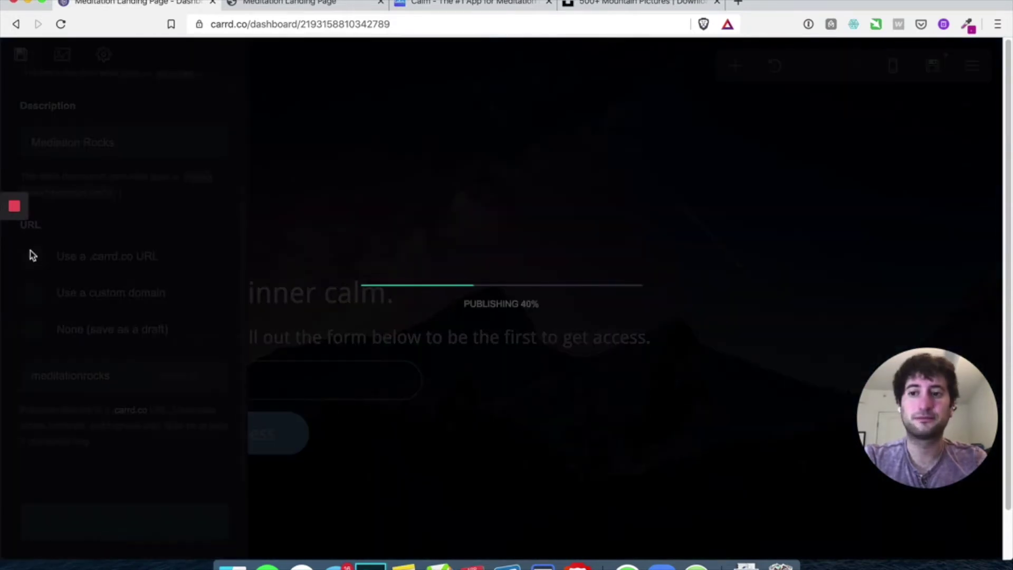
pyautogui.click(428, 343)
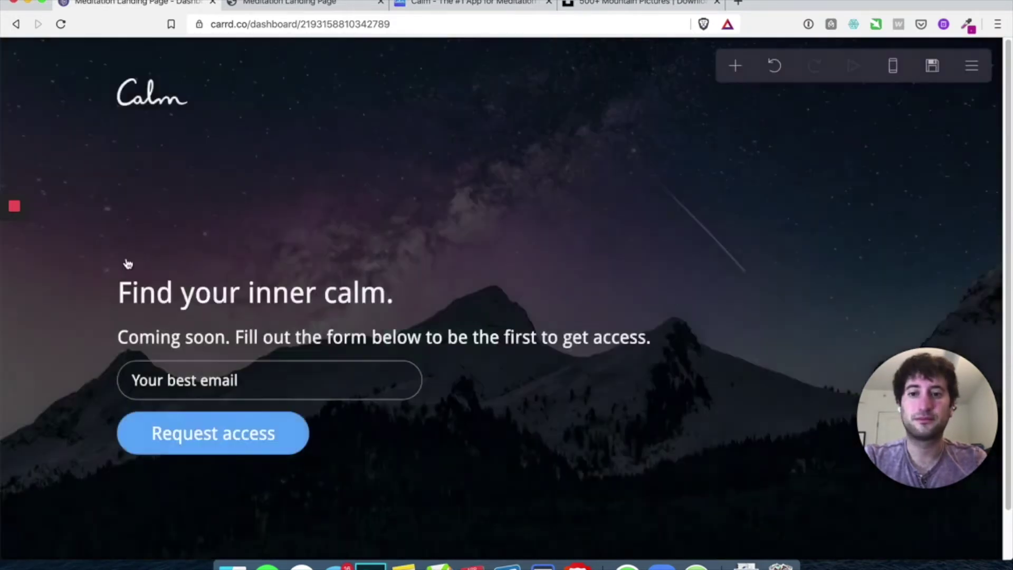
# Review the live meditationrocks.carrd.co page at full width
pyautogui.moveTo(18, 225)
pyautogui.hotkey('ctrl', 'Tab')
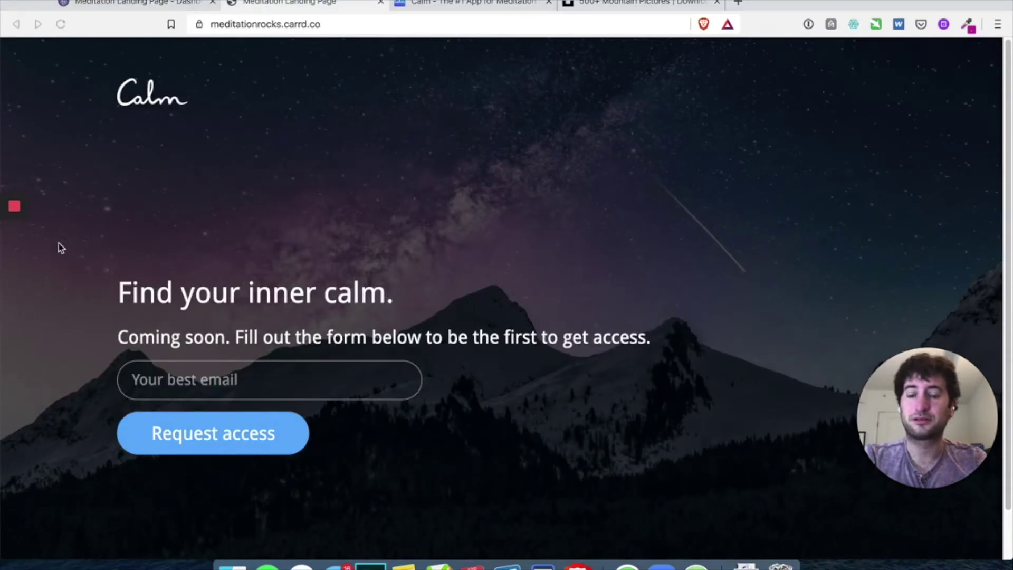
pyautogui.click(9, 241)
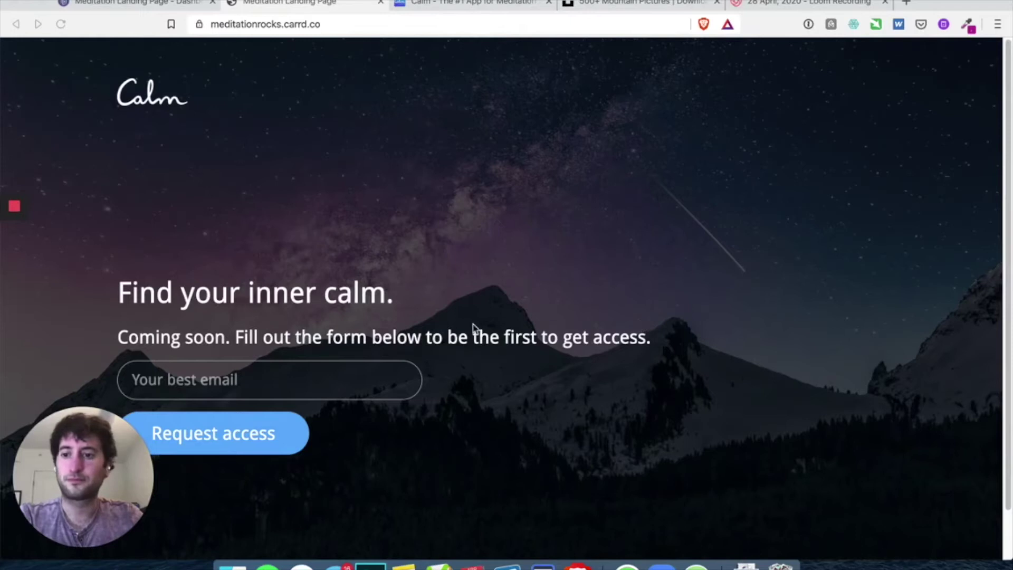
pyautogui.scroll(-2, 450, 318)
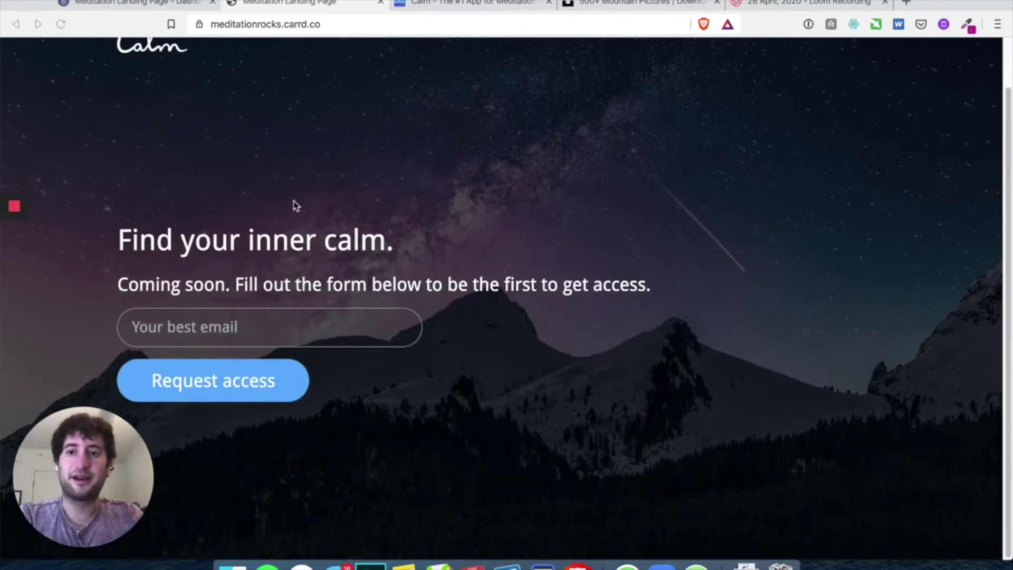
pyautogui.scroll(2, 309, 105)
pyautogui.click(262, 40)
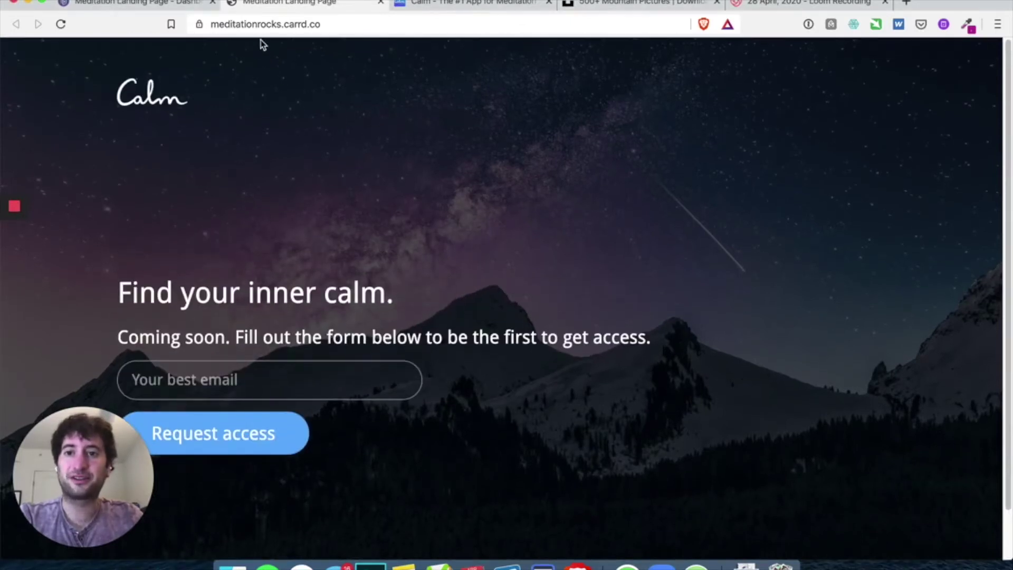
pyautogui.scroll(-2, 264, 140)
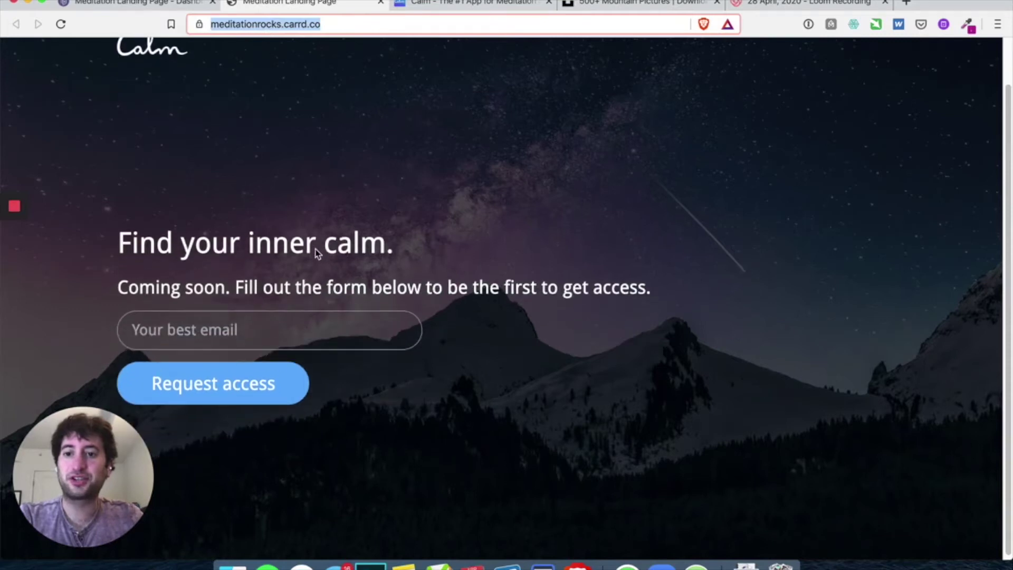
pyautogui.scroll(2, 353, 143)
pyautogui.scroll(-2, 396, 238)
pyautogui.scroll(2, 436, 306)
pyautogui.scroll(-1, 436, 306)
pyautogui.scroll(1, 438, 300)
# Narrow the browser to preview the mobile layout, restore full screen, and return to the editor
pyautogui.moveTo(800, 225); pyautogui.dragTo(154, 244)
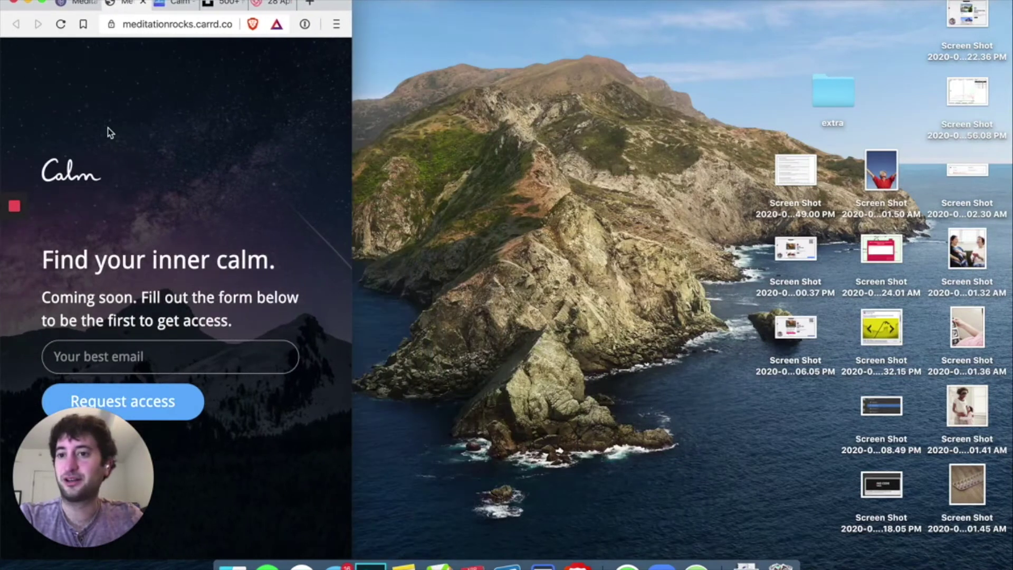
pyautogui.moveTo(332, 4); pyautogui.dragTo(400, 4)
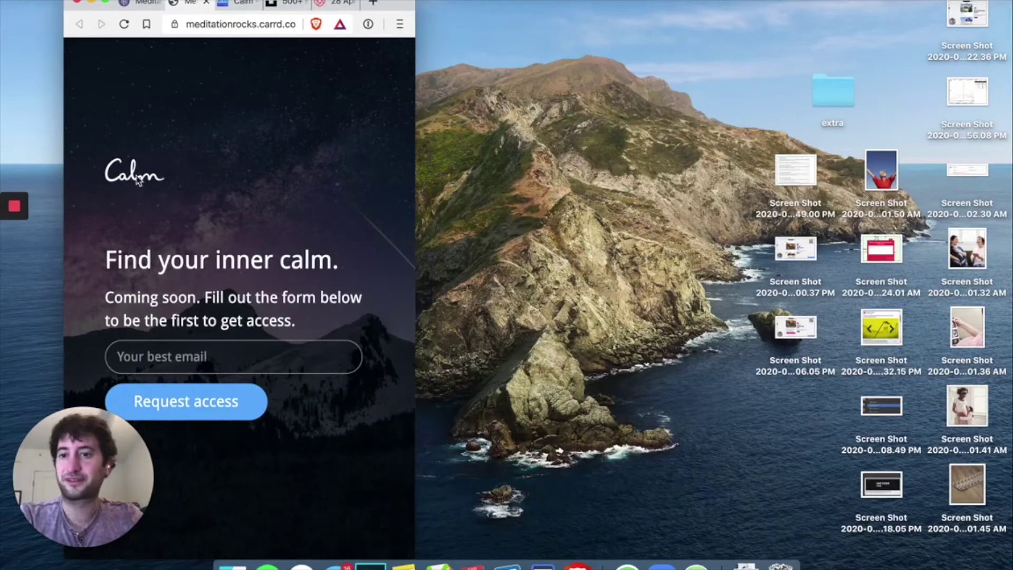
pyautogui.moveTo(394, 3); pyautogui.dragTo(393, 1)
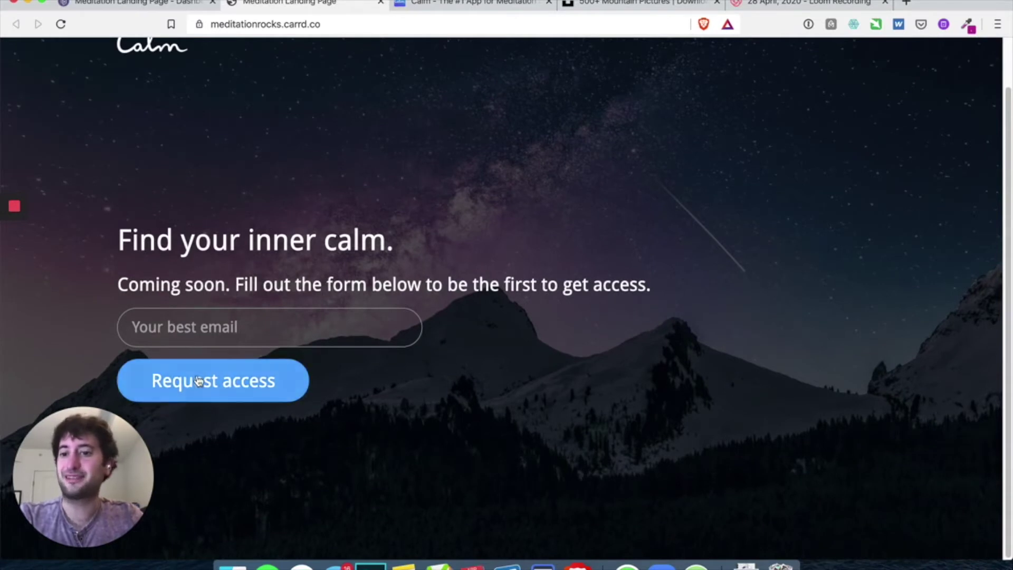
pyautogui.click(167, 6)
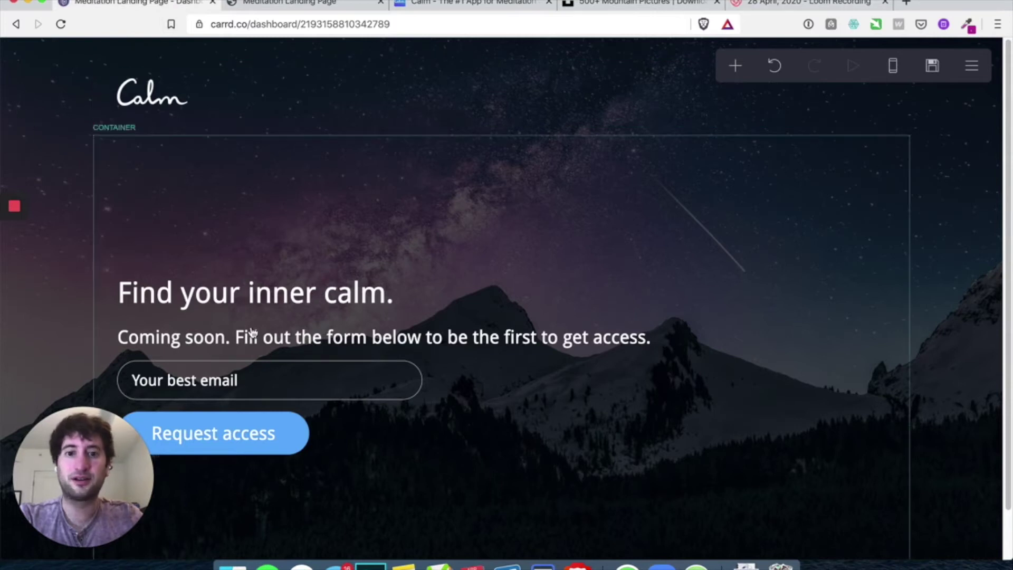
# Show the signup form's Mailchimp settings with the empty API Key and Audience ID fields
pyautogui.click(272, 380)
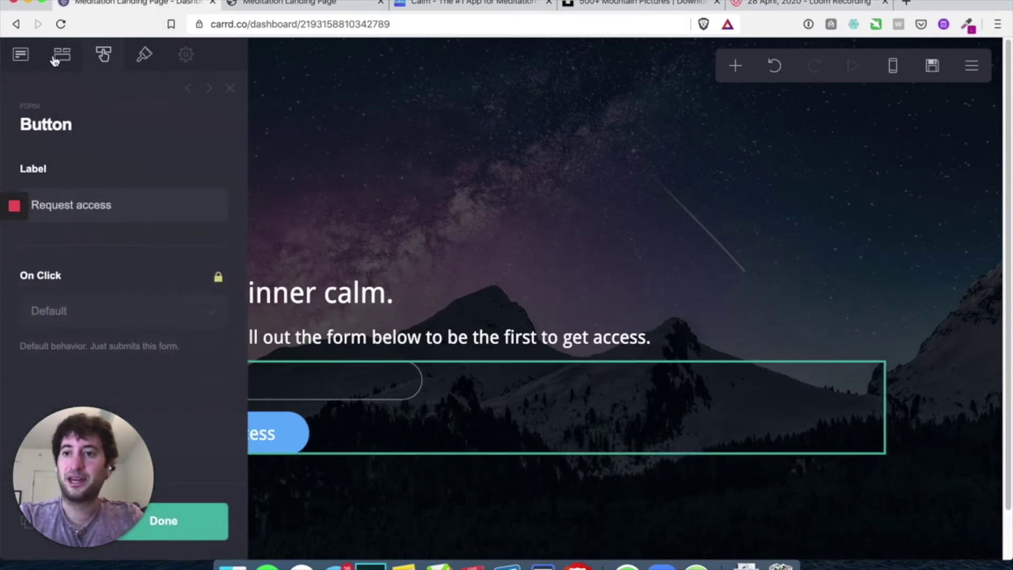
pyautogui.click(22, 56)
pyautogui.scroll(-5, 66, 160)
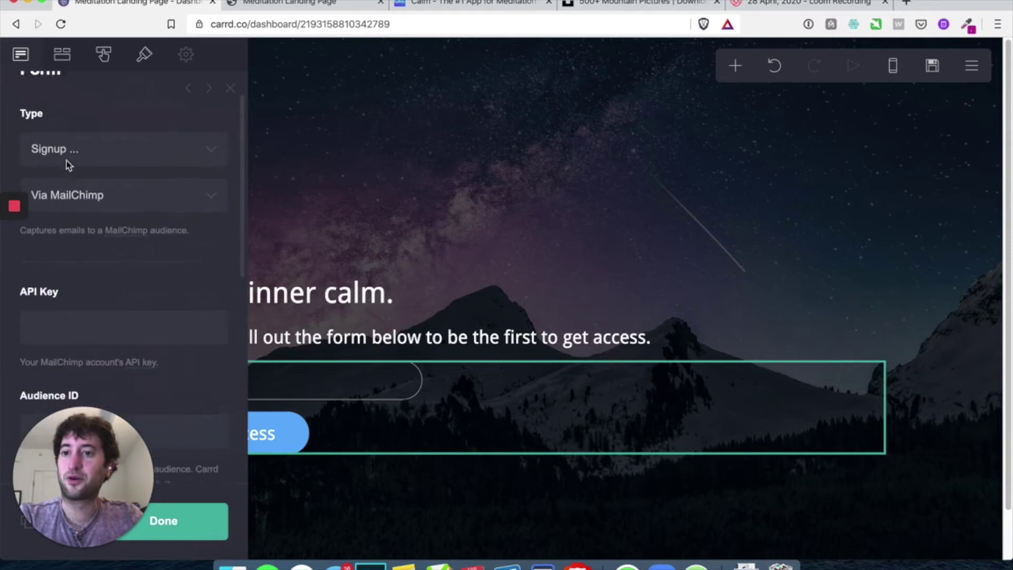
pyautogui.scroll(-3, 85, 203)
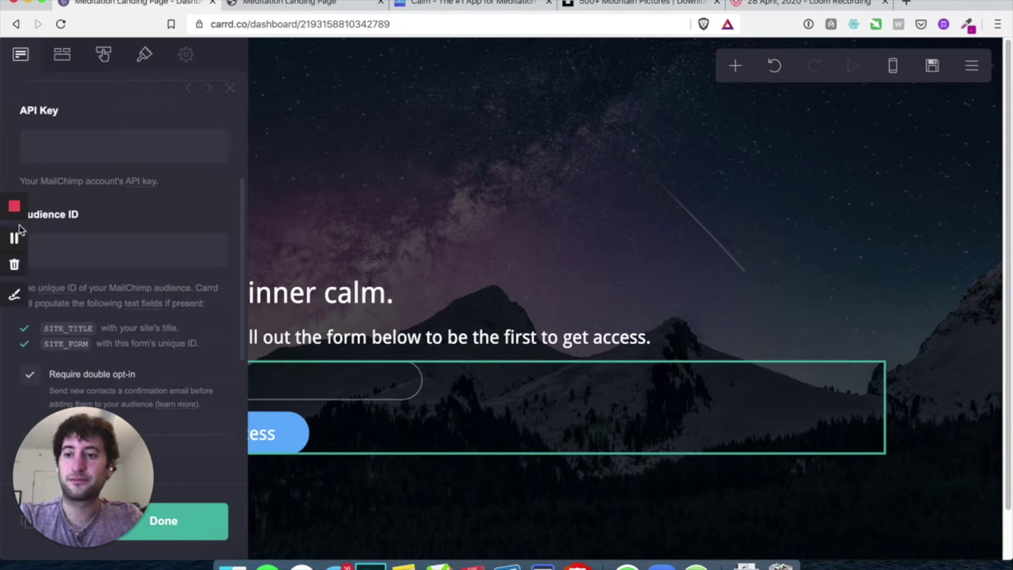
pyautogui.click(16, 236)
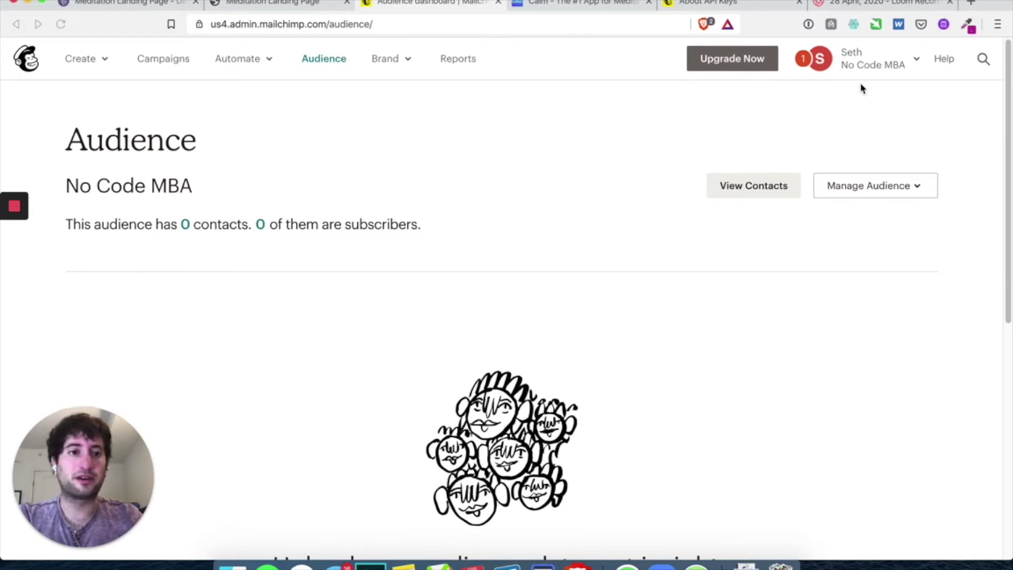
# Create a new key under Mailchimp Account > Extras > API keys
pyautogui.click(870, 69)
pyautogui.click(792, 230)
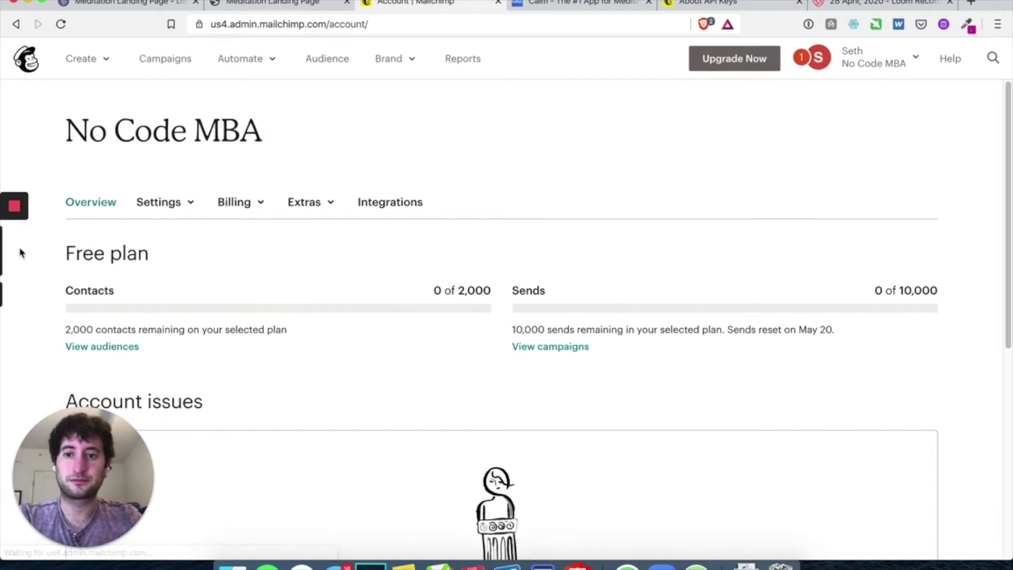
pyautogui.click(315, 205)
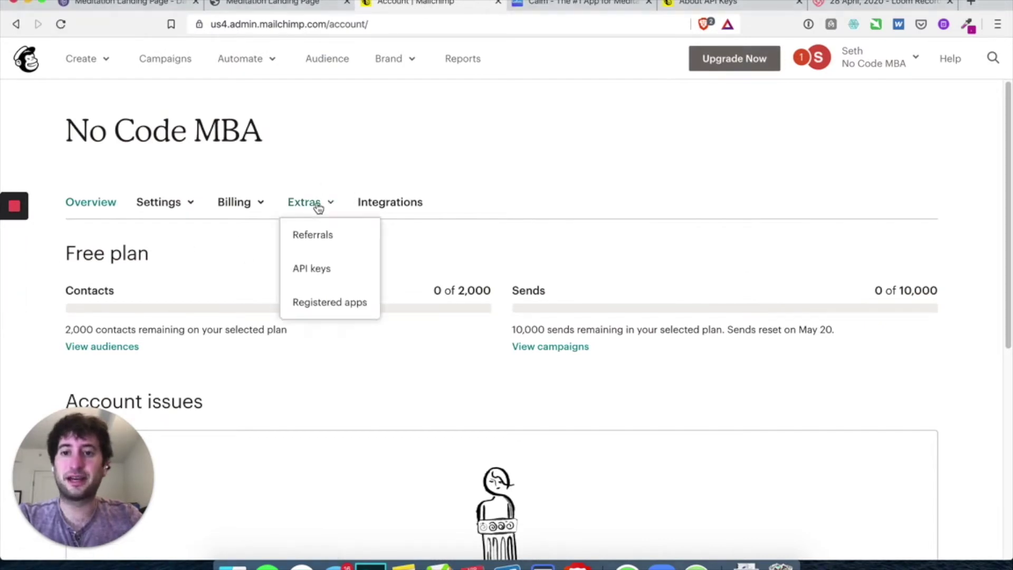
pyautogui.click(326, 270)
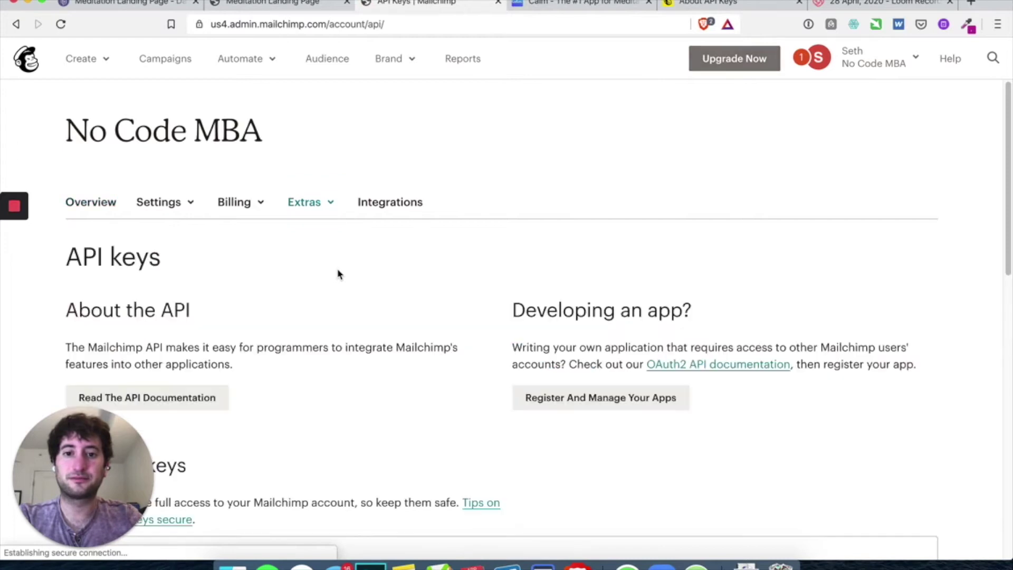
pyautogui.scroll(-8, 338, 274)
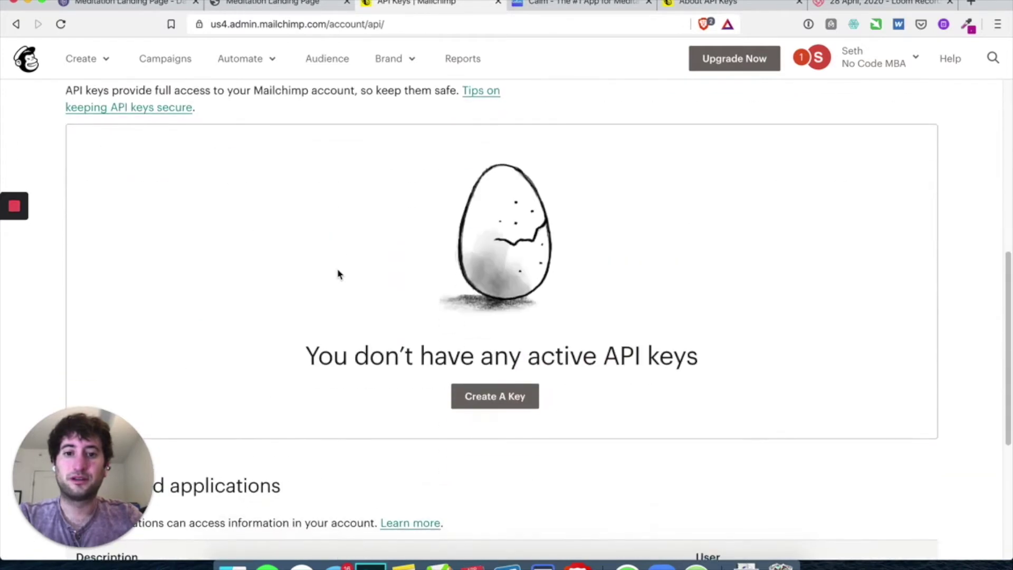
pyautogui.scroll(2, 323, 264)
pyautogui.scroll(-2, 324, 265)
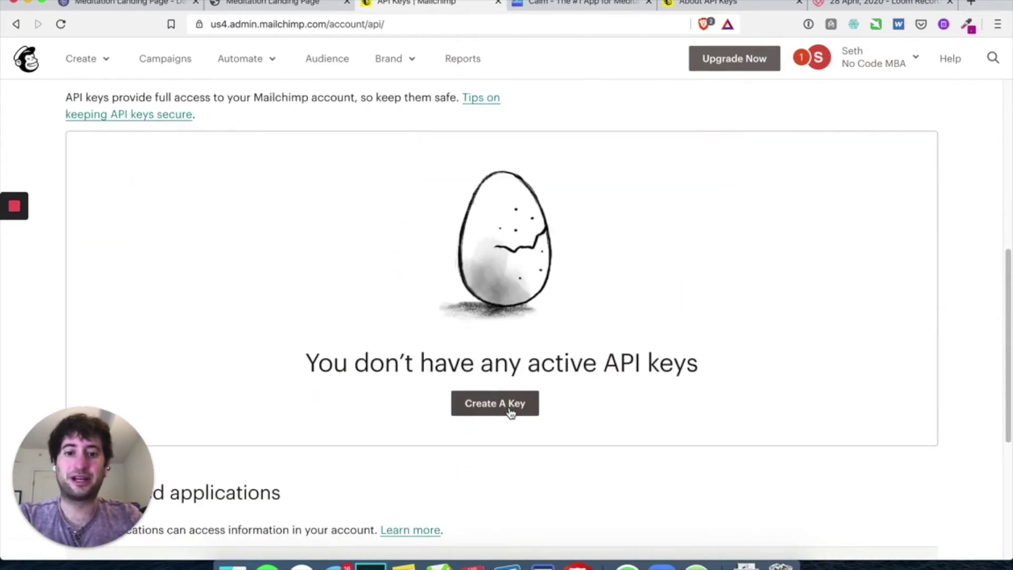
pyautogui.click(510, 412)
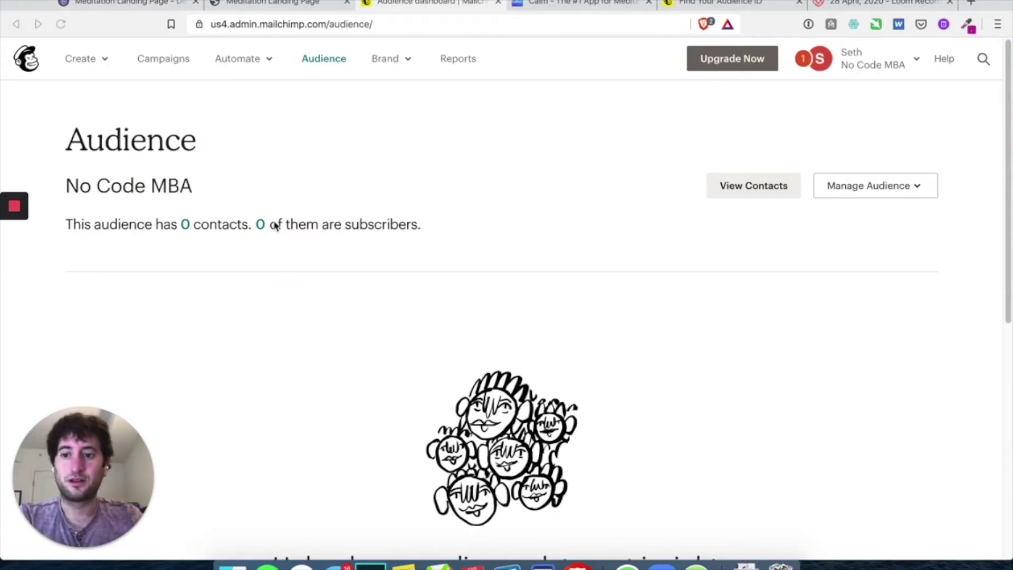
# Copy the Audience ID from the audience's Settings > Audience name and defaults page
pyautogui.click(322, 74)
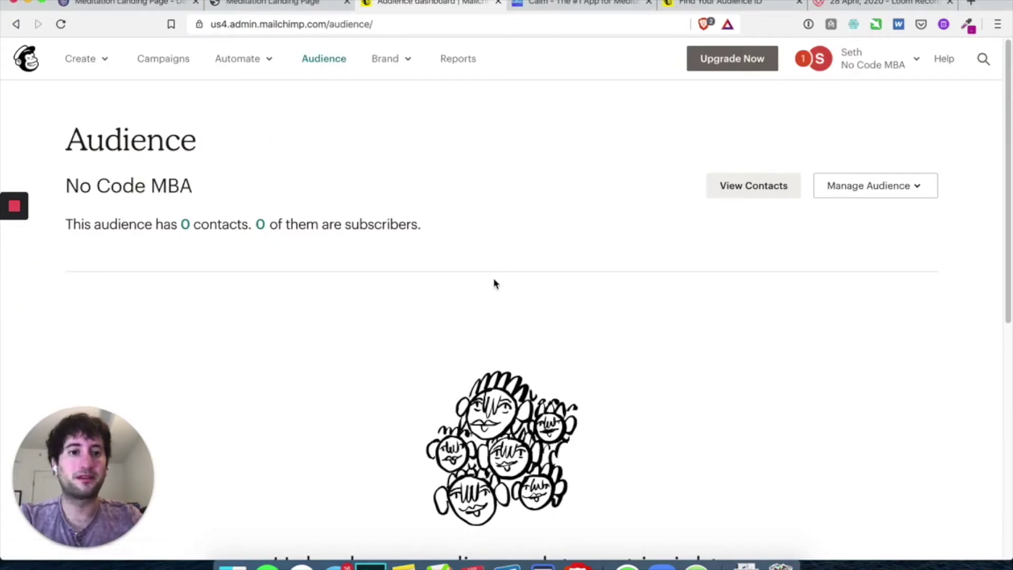
pyautogui.click(758, 185)
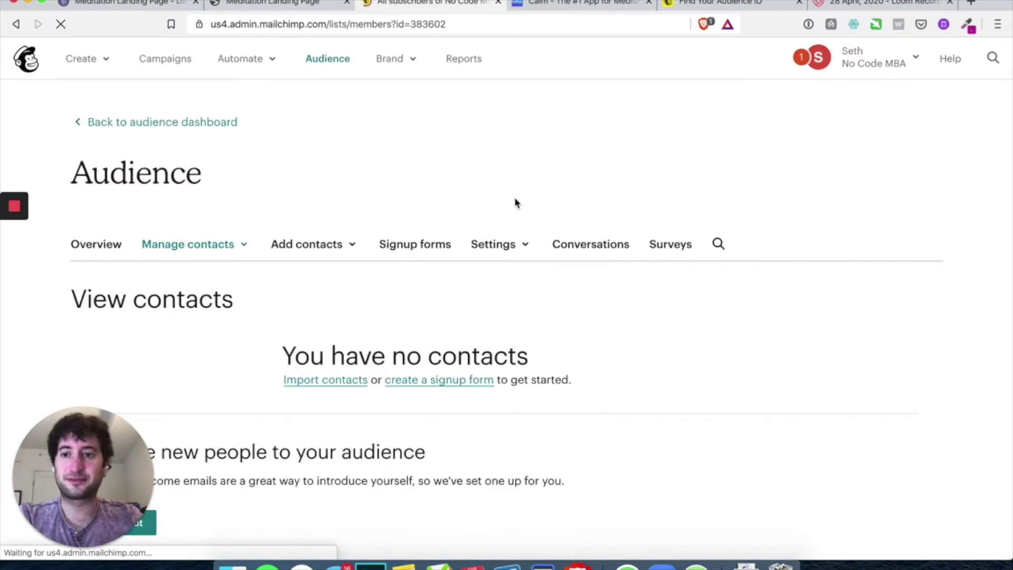
pyautogui.scroll(-5, 516, 203)
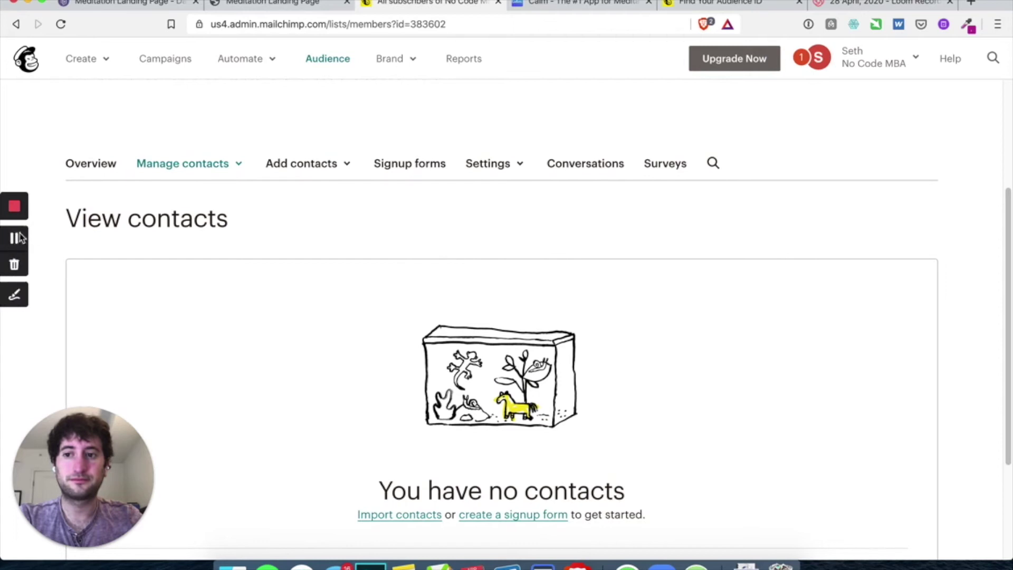
pyautogui.click(498, 167)
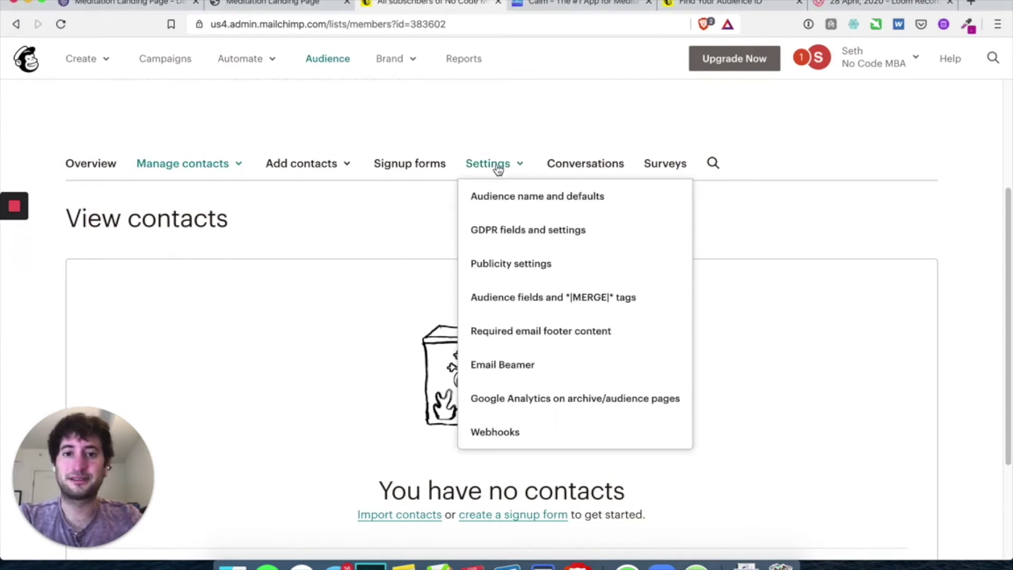
pyautogui.click(532, 205)
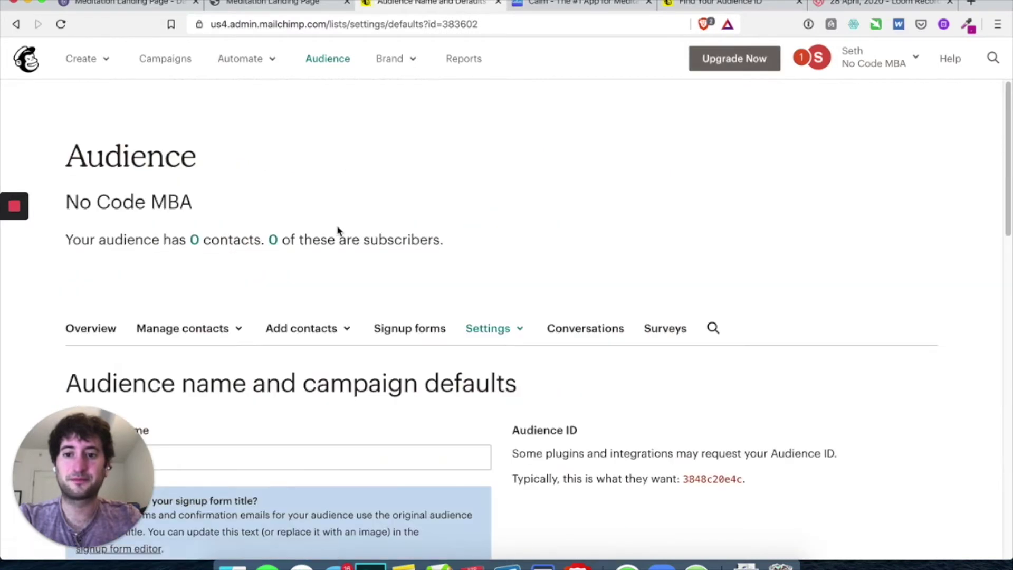
pyautogui.scroll(-5, 338, 230)
pyautogui.scroll(1, 338, 226)
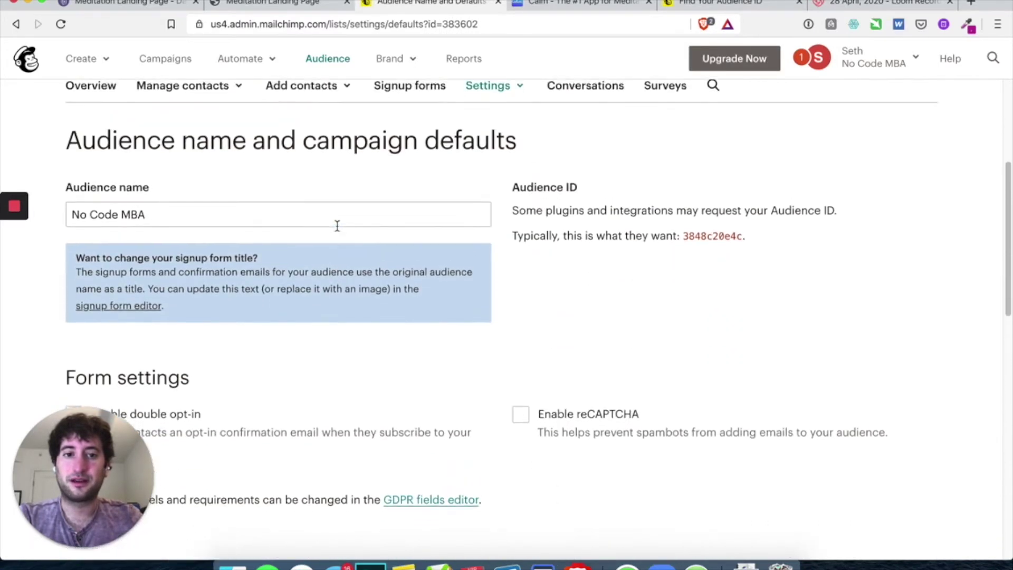
pyautogui.scroll(1, 337, 225)
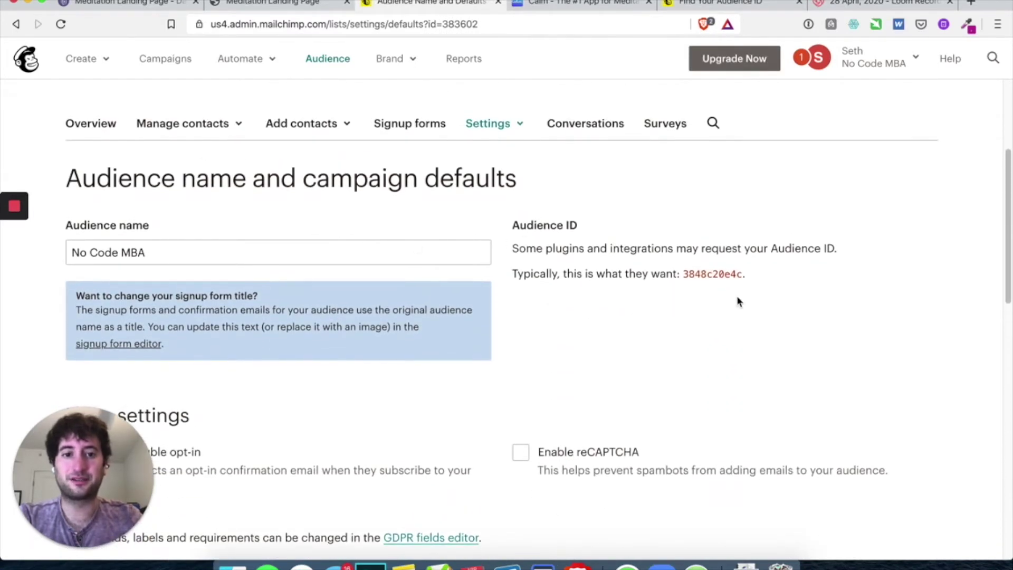
pyautogui.doubleClick(714, 273)
pyautogui.press('super+c')
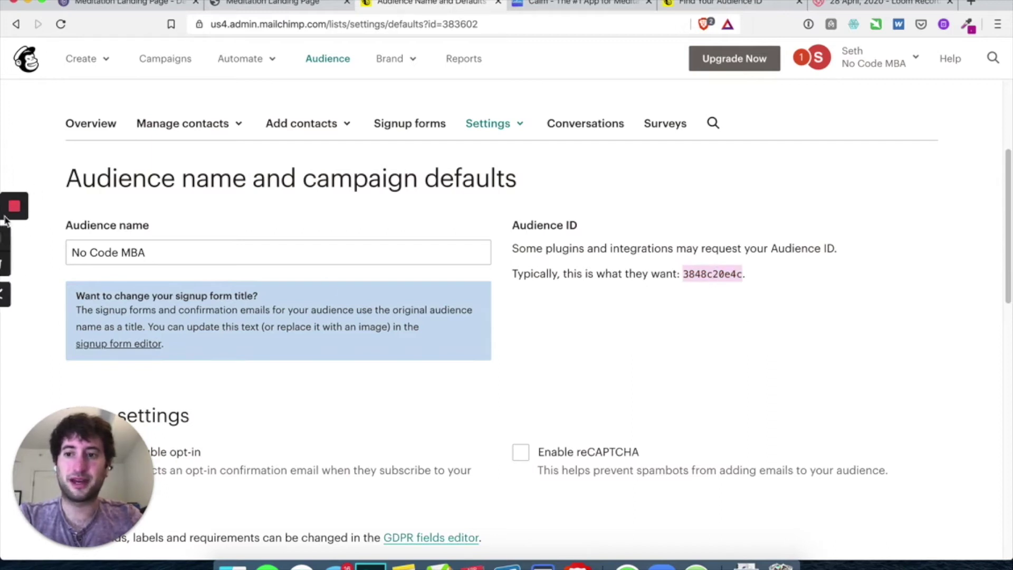
pyautogui.click(133, 4)
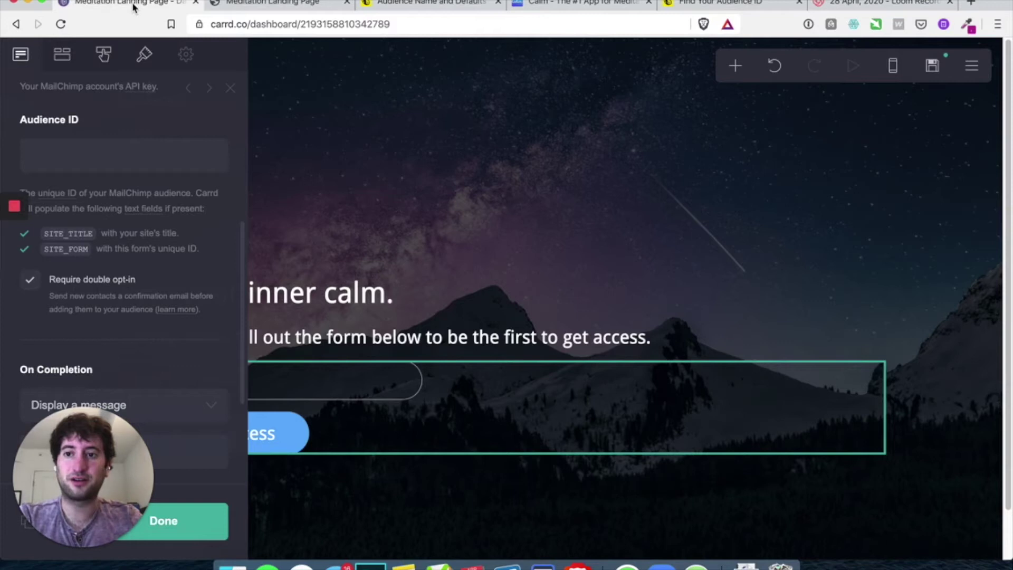
# Paste the Audience ID into the form, untick Require double opt-in, and click Done
pyautogui.click(81, 155)
pyautogui.press('super+v')
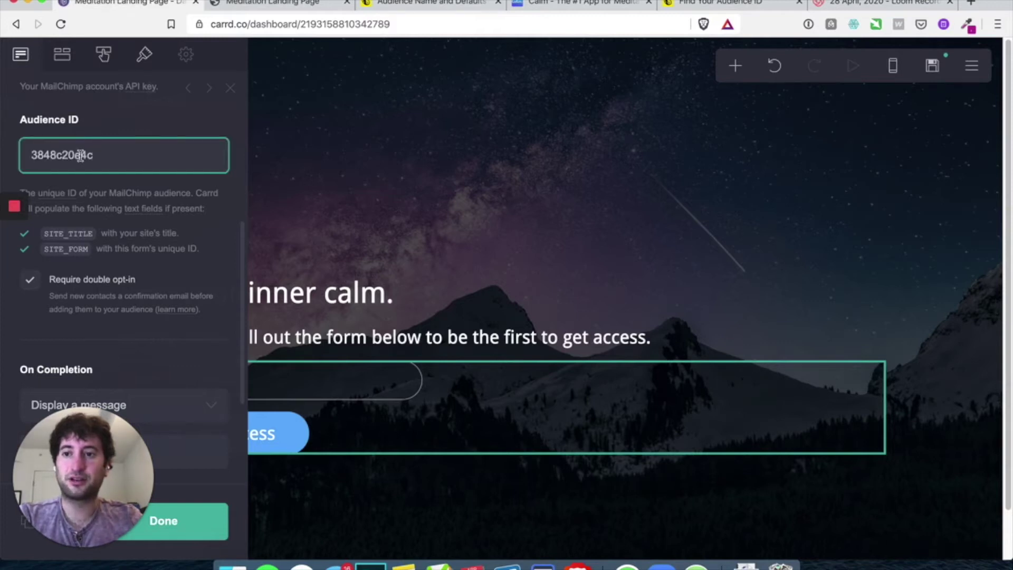
pyautogui.click(30, 278)
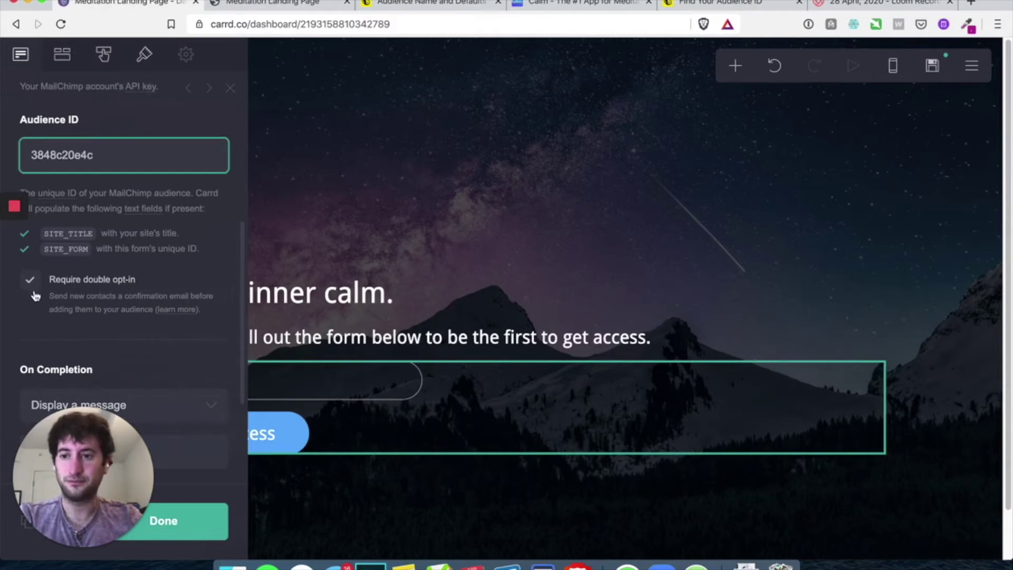
pyautogui.click(33, 287)
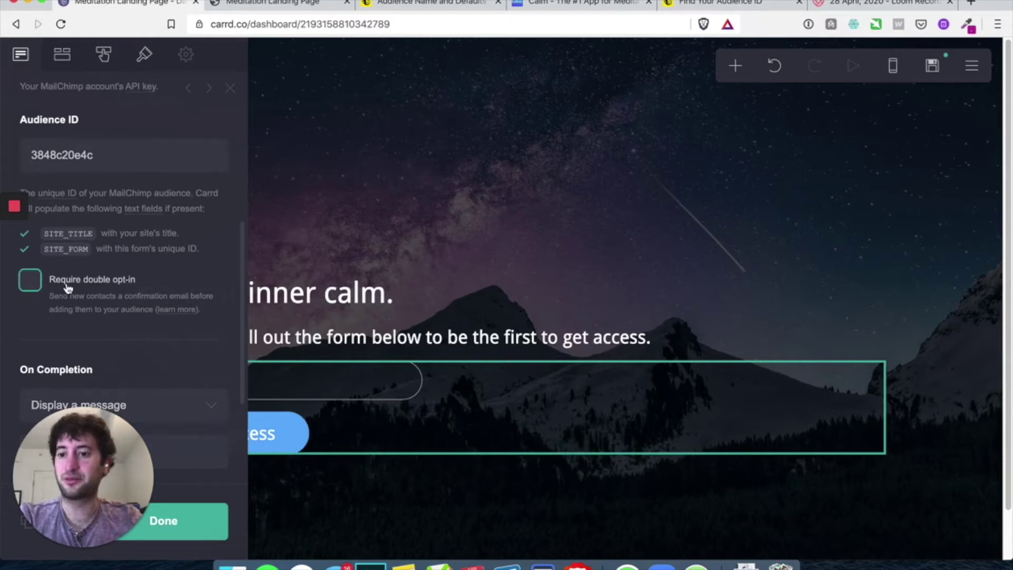
pyautogui.scroll(-5, 67, 288)
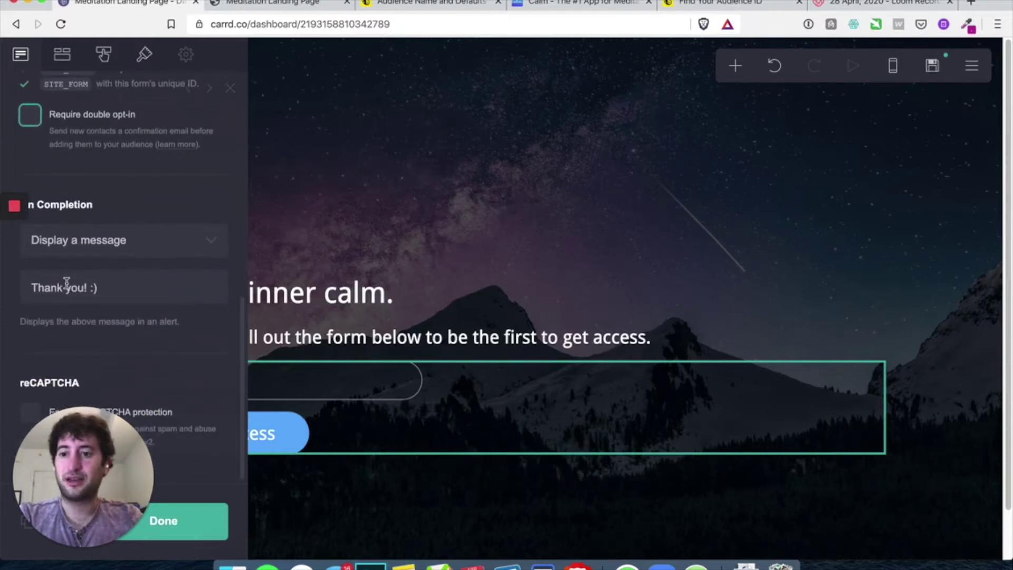
pyautogui.moveTo(100, 456); pyautogui.dragTo(1000, 451)
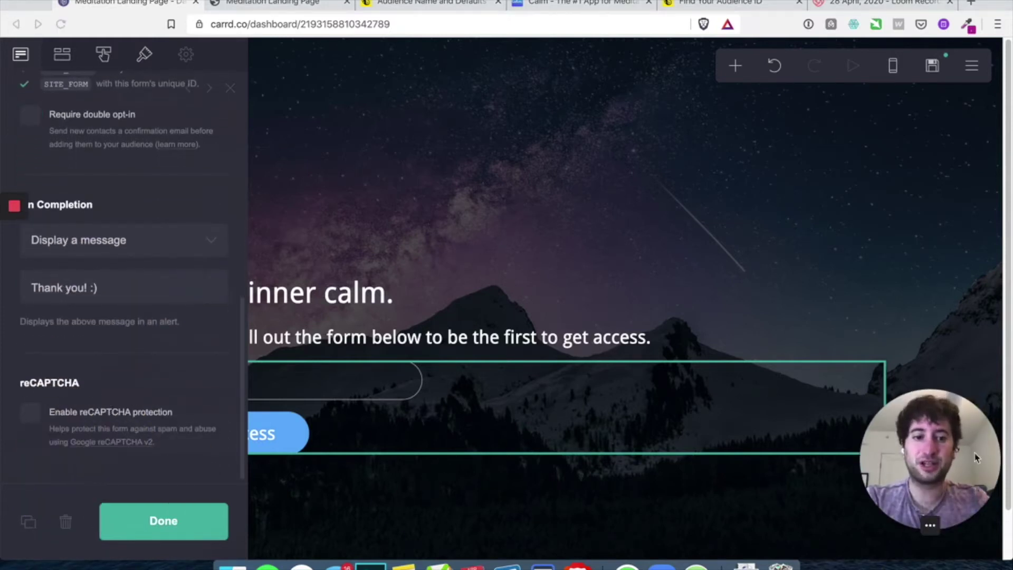
pyautogui.click(151, 521)
pyautogui.click(154, 522)
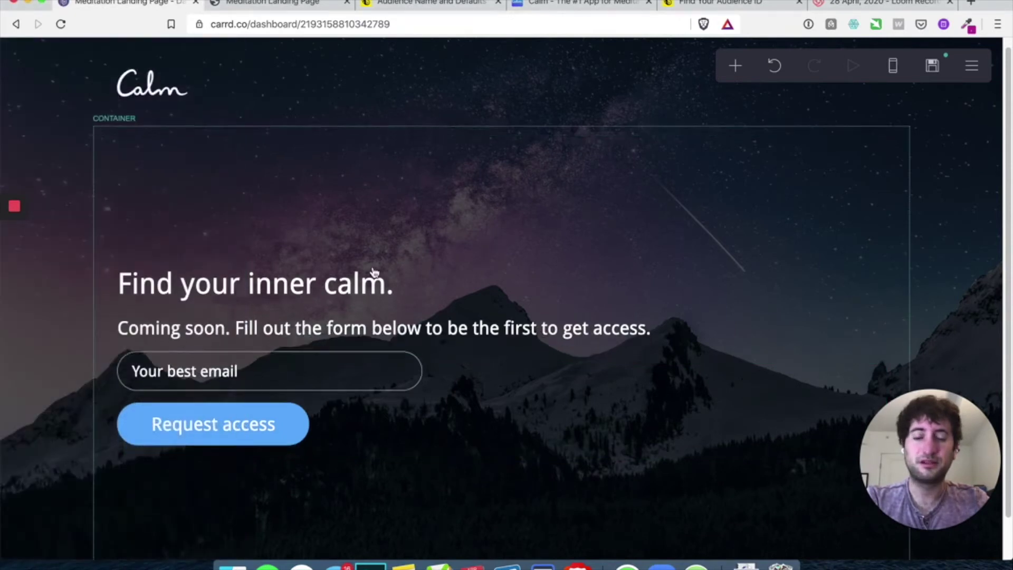
# Save and publish the changes to meditationrocks.carrd.co
pyautogui.click(937, 68)
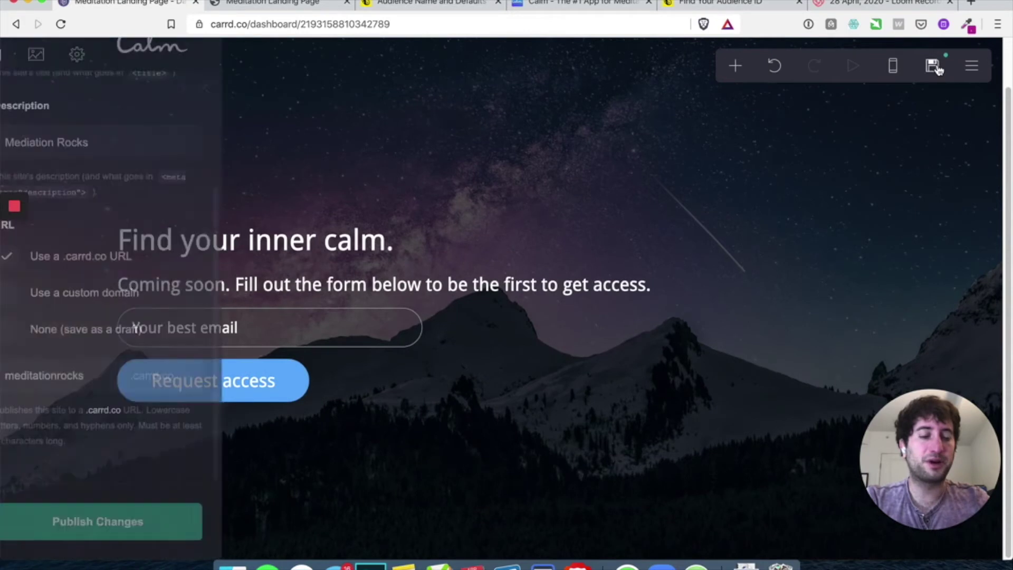
pyautogui.click(137, 521)
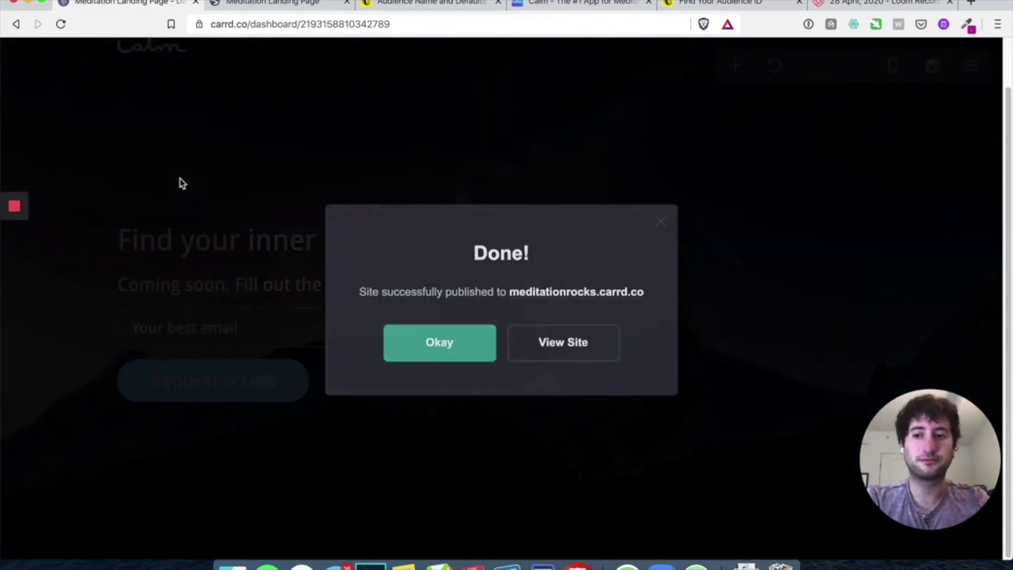
pyautogui.click(429, 349)
# Reload the live landing page to check the signup form, then return to the editor
pyautogui.click(287, 6)
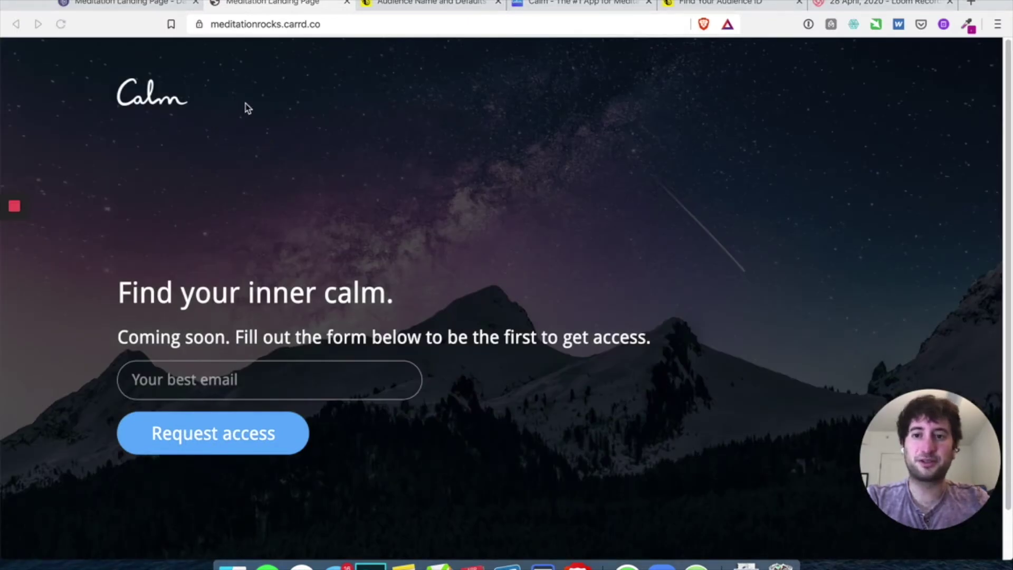
pyautogui.click(248, 76)
pyautogui.press('super+r')
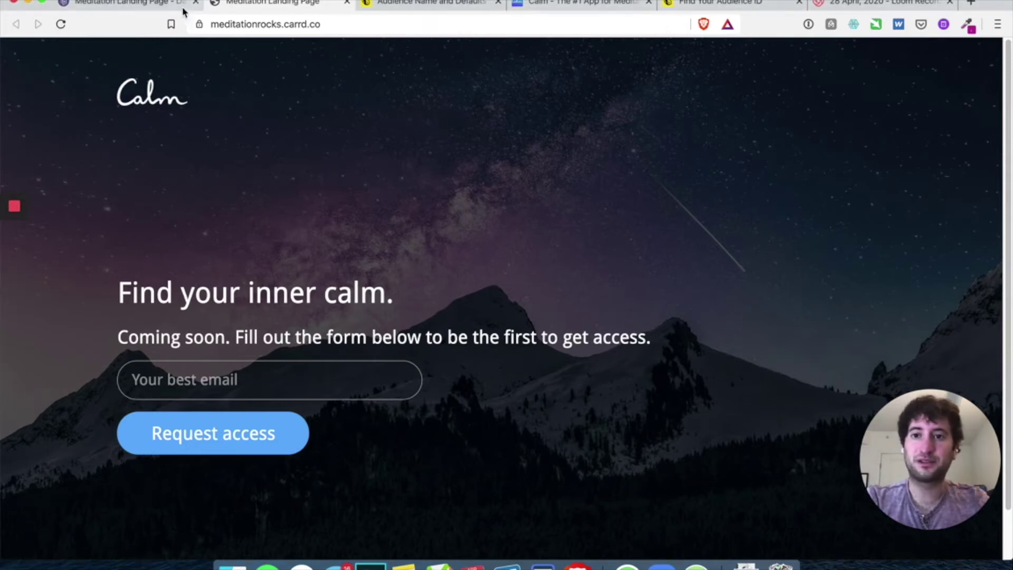
pyautogui.click(165, 5)
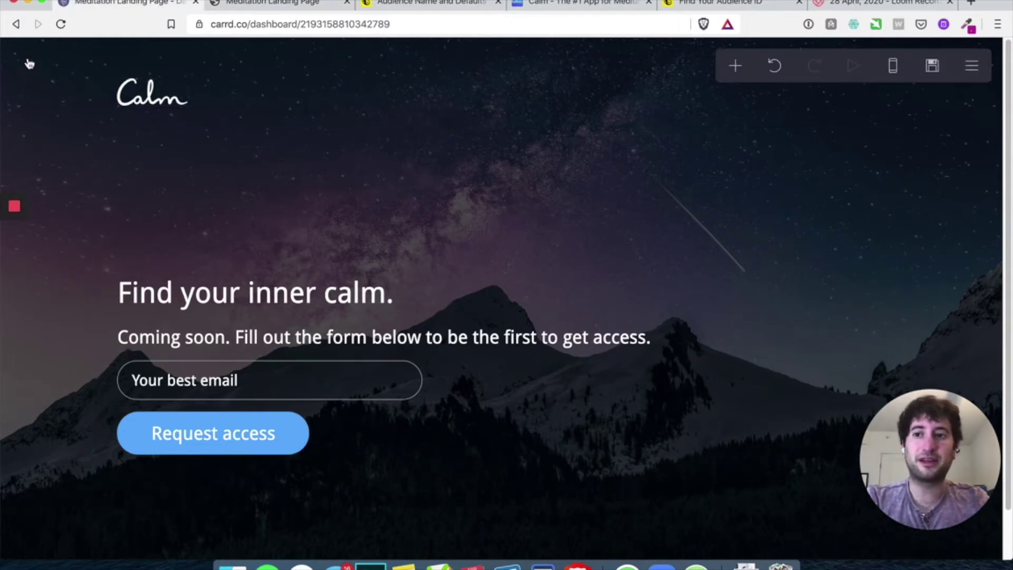
# Make the background Fade In on load with 0s delay and 0.375s duration
pyautogui.click(29, 63)
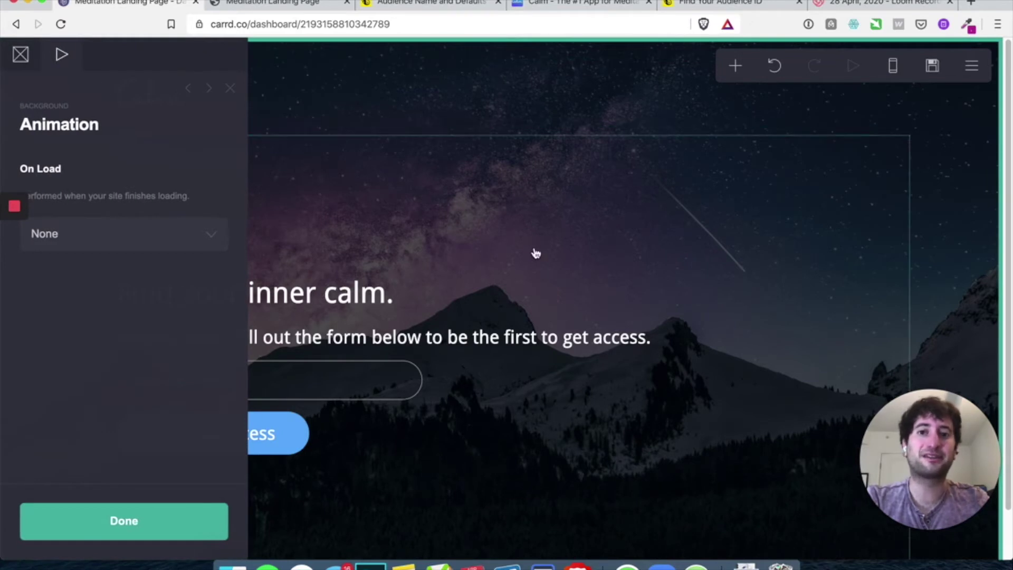
pyautogui.click(17, 61)
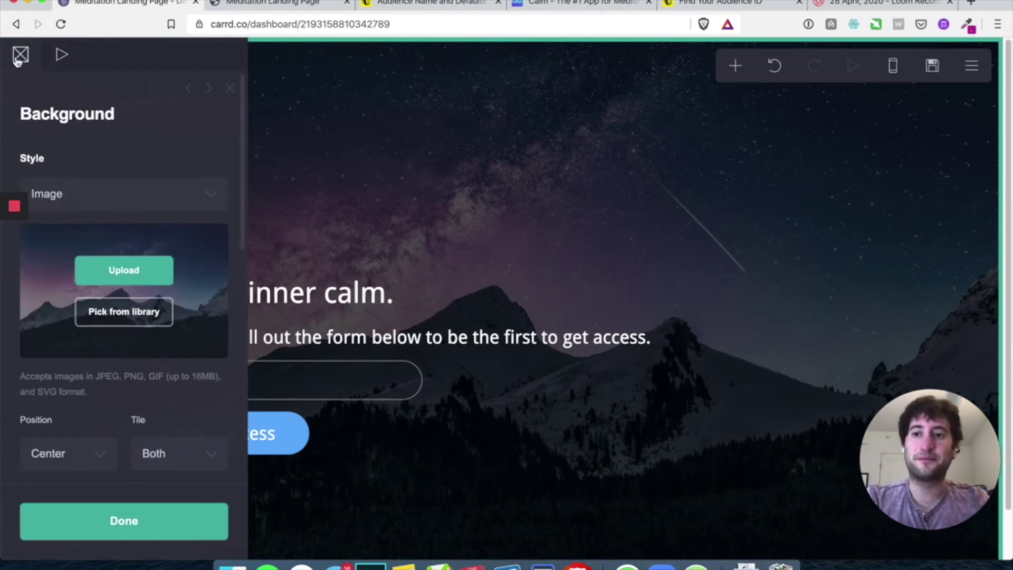
pyautogui.click(65, 57)
pyautogui.click(129, 241)
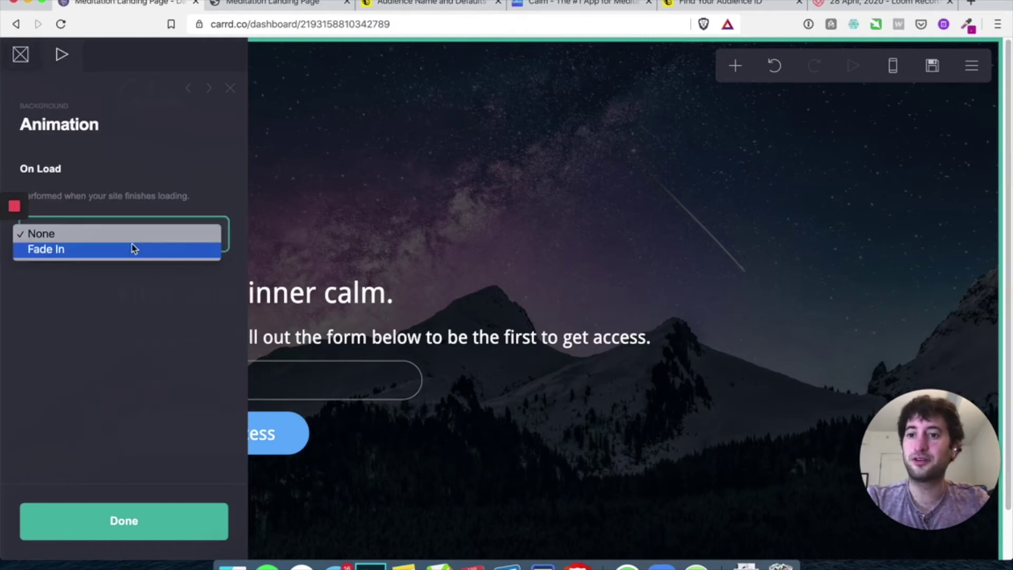
pyautogui.click(132, 251)
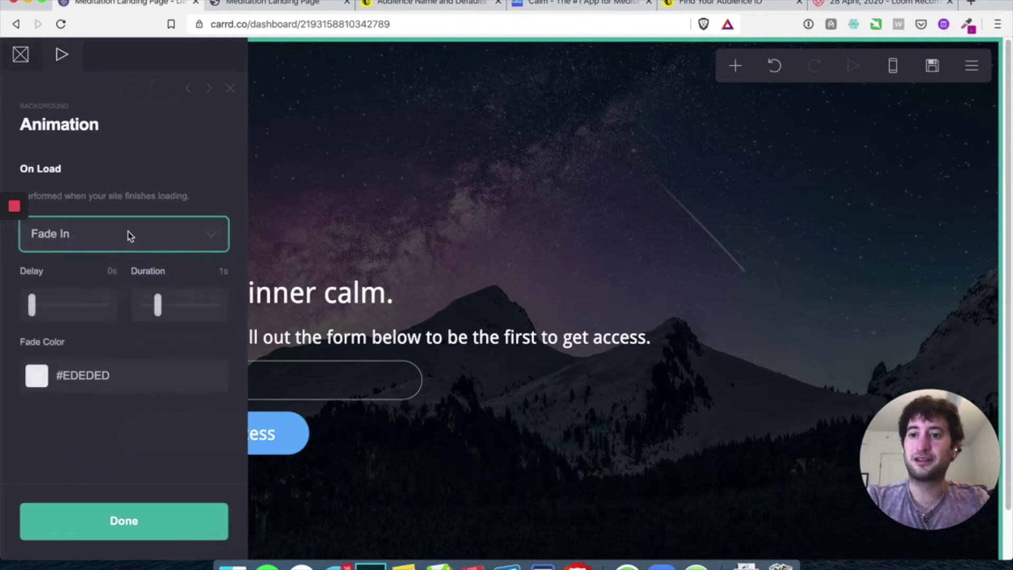
pyautogui.moveTo(39, 306); pyautogui.dragTo(37, 306)
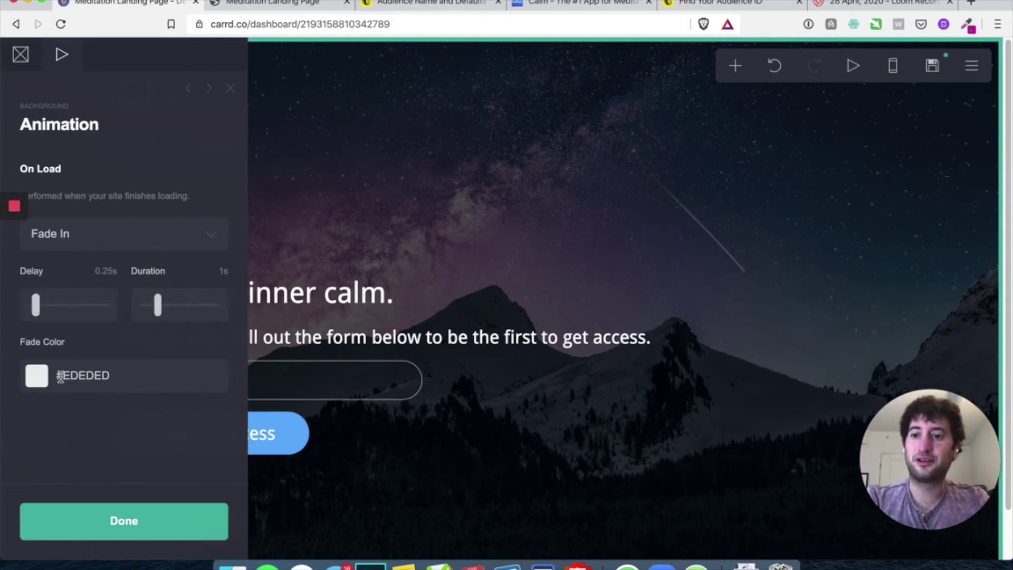
pyautogui.moveTo(45, 317); pyautogui.dragTo(41, 317)
pyautogui.moveTo(157, 309); pyautogui.dragTo(150, 312)
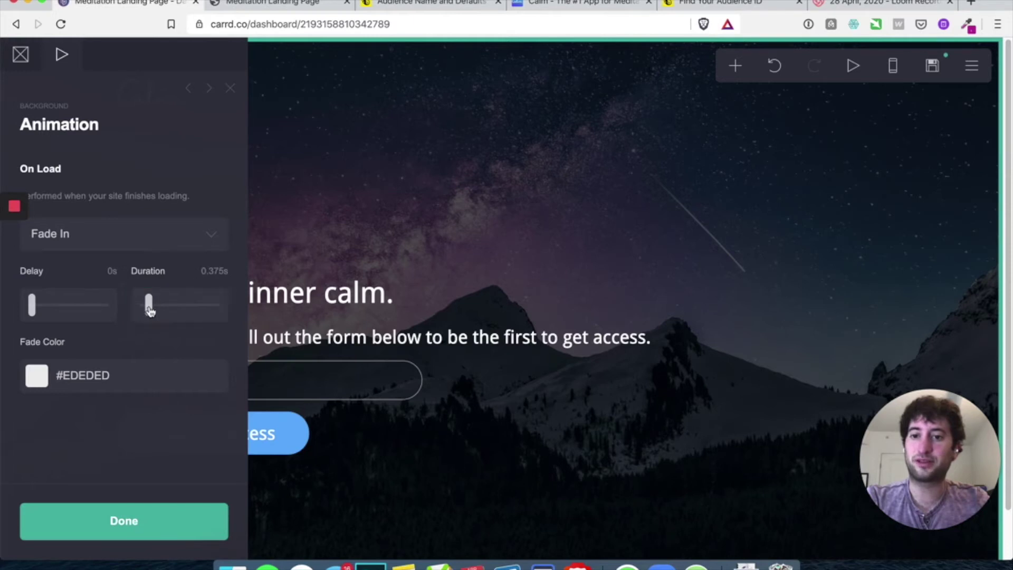
# Set the fade colour to light cyan #B5F2FF, close the panel and open publish settings
pyautogui.click(41, 374)
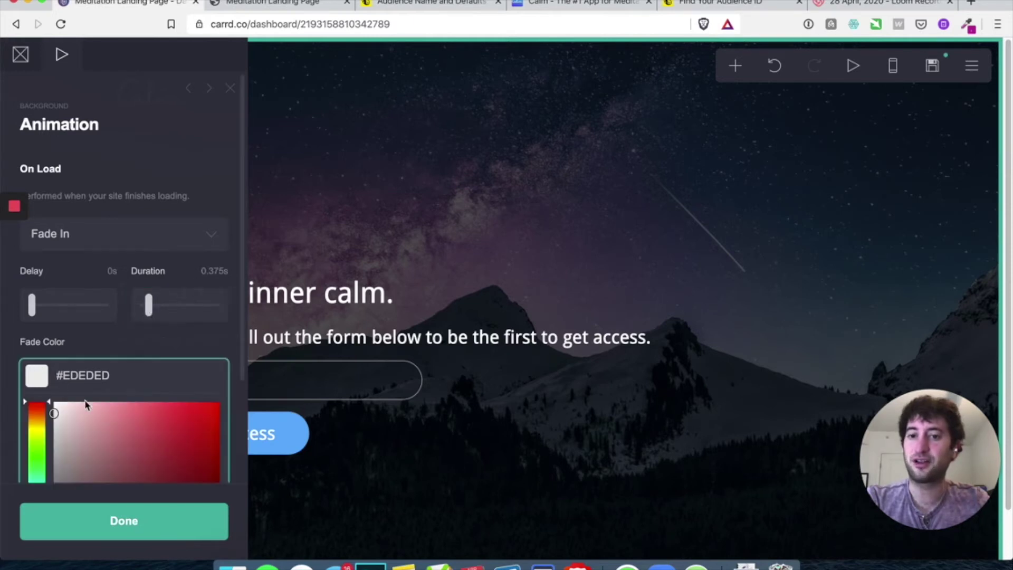
pyautogui.scroll(-3, 84, 401)
pyautogui.click(39, 362)
pyautogui.click(130, 297)
pyautogui.moveTo(130, 297); pyautogui.dragTo(101, 264)
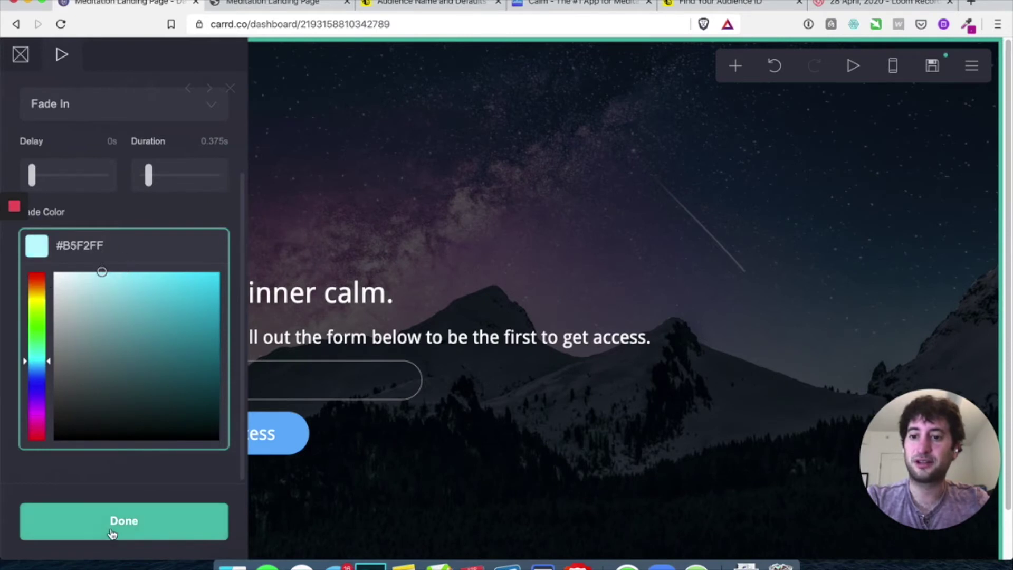
pyautogui.click(112, 531)
pyautogui.click(931, 69)
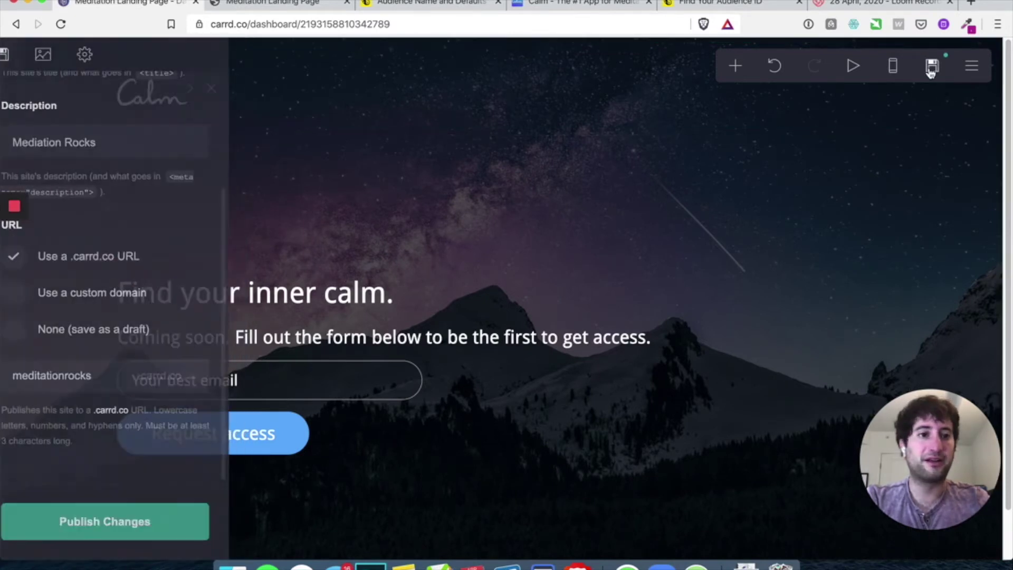
# Publish the site, then reload the live page to preview the fade
pyautogui.click(118, 516)
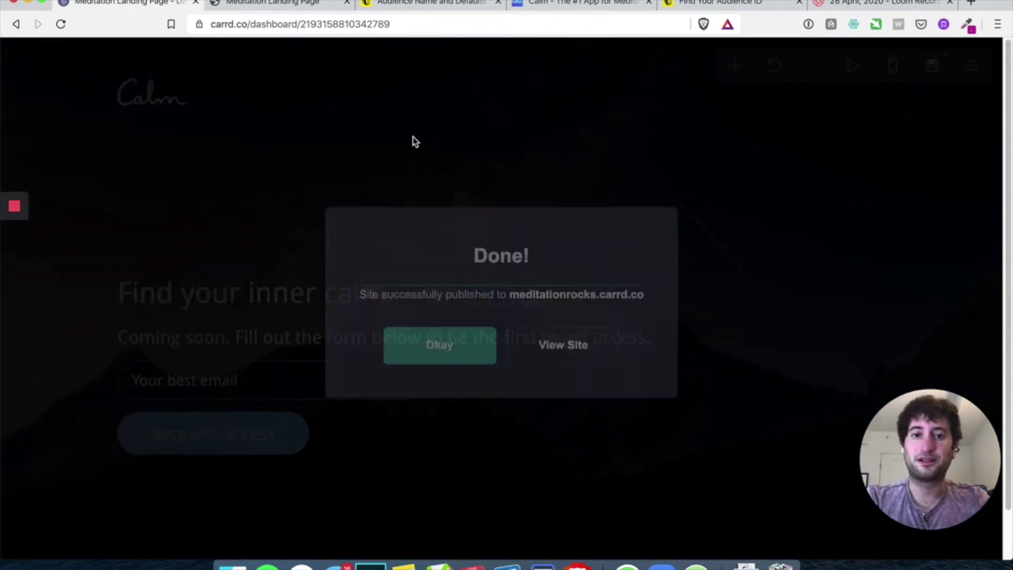
pyautogui.click(438, 344)
pyautogui.click(252, 4)
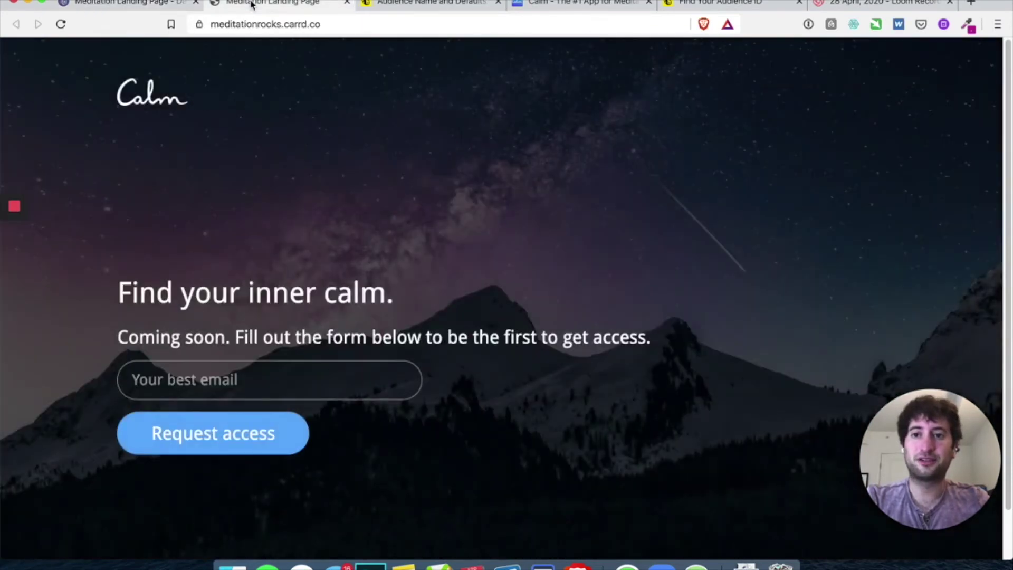
pyautogui.press('super+r')
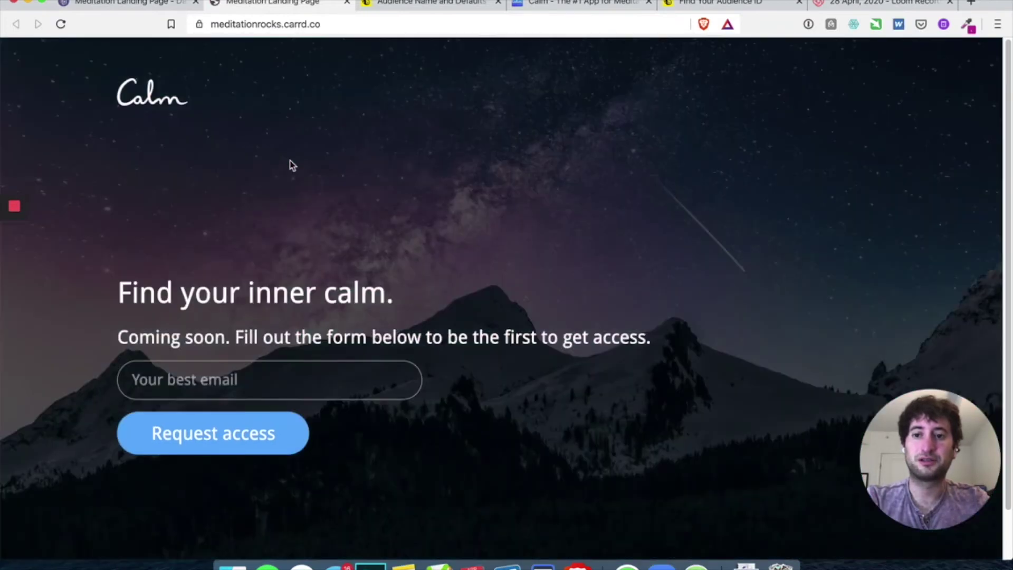
pyautogui.moveTo(19, 236)
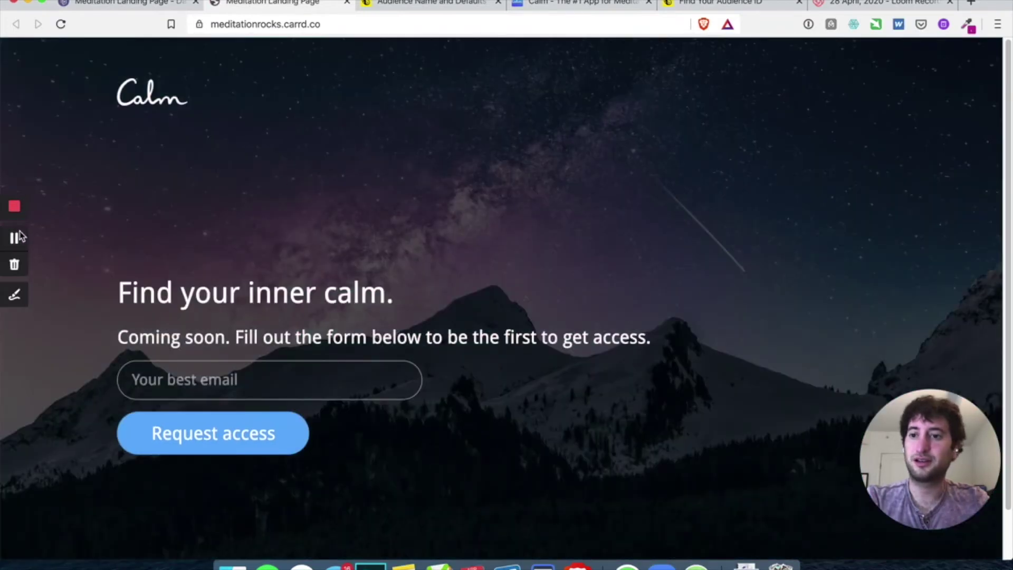
pyautogui.click(141, 5)
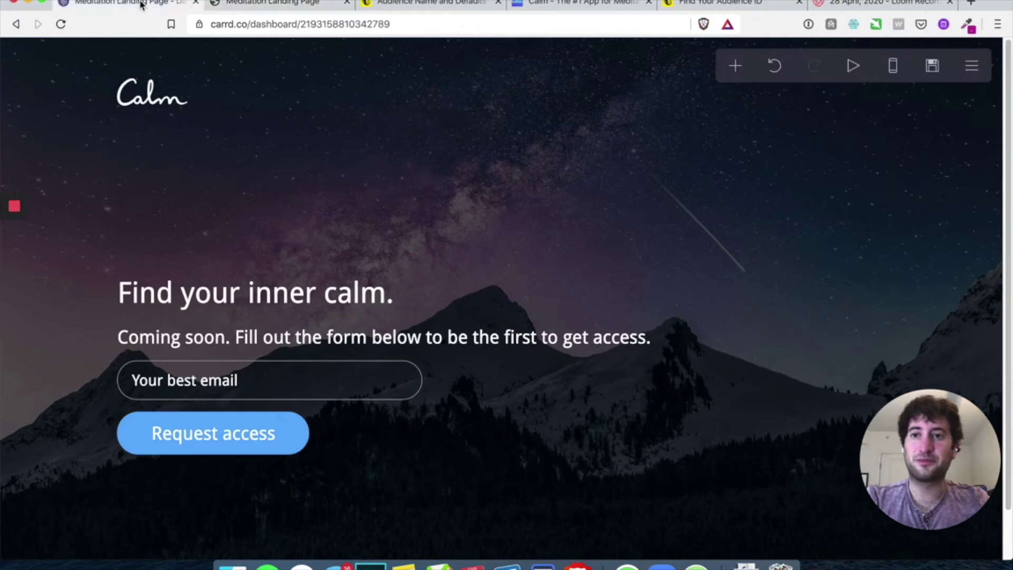
# Change the background fade colour to dark grey #2E2E2E
pyautogui.click(4, 74)
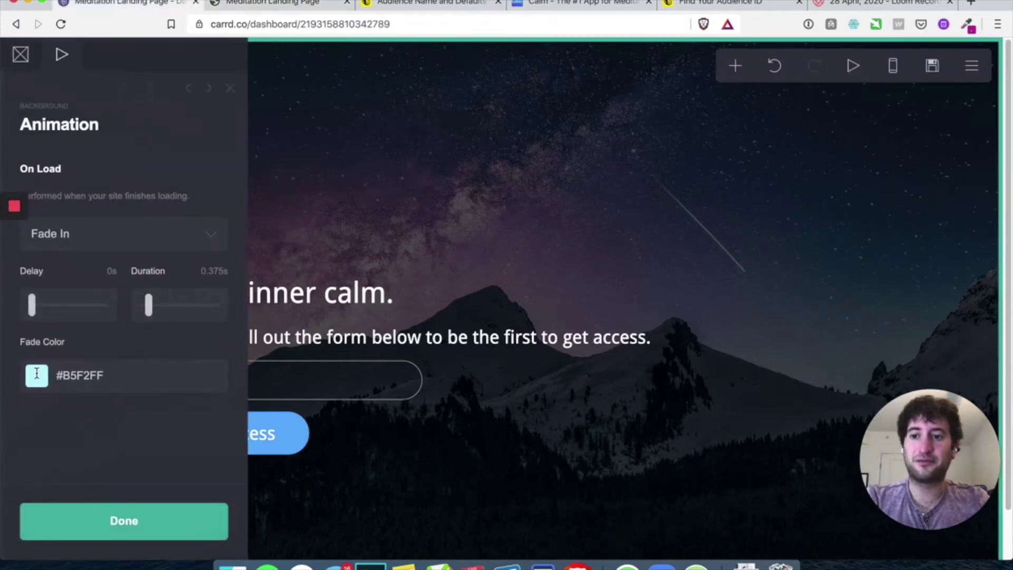
pyautogui.click(37, 373)
pyautogui.click(53, 401)
pyautogui.scroll(-3, 127, 343)
pyautogui.moveTo(127, 369); pyautogui.dragTo(37, 410)
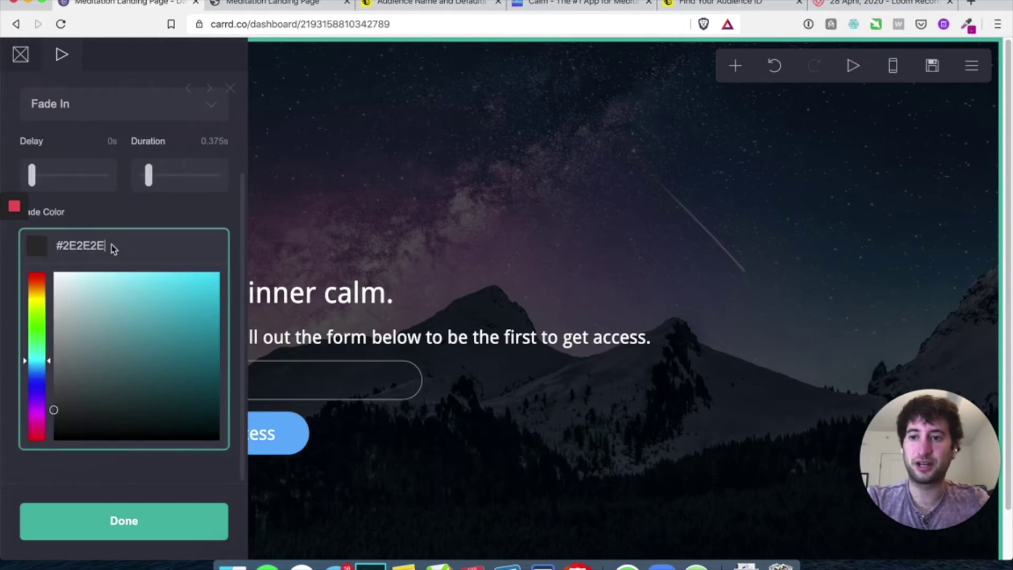
pyautogui.click(139, 210)
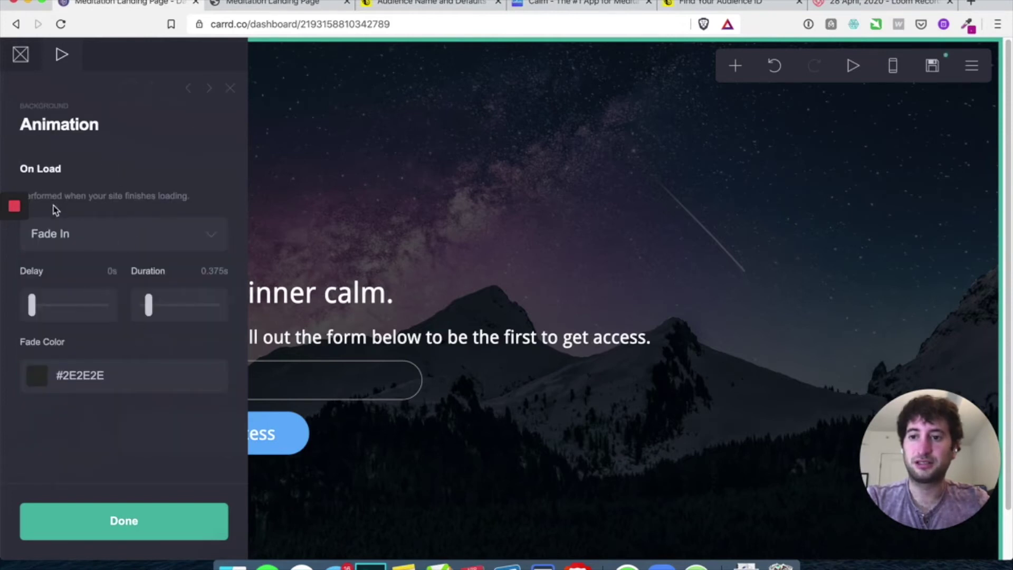
pyautogui.click(127, 520)
# Republish the site to meditationrocks.carrd.co
pyautogui.click(929, 68)
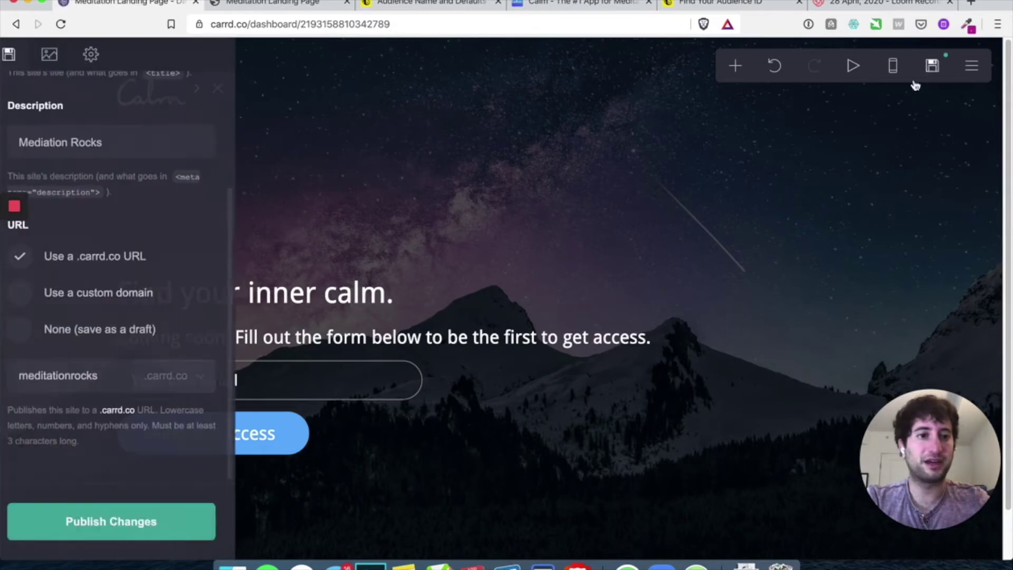
pyautogui.click(195, 511)
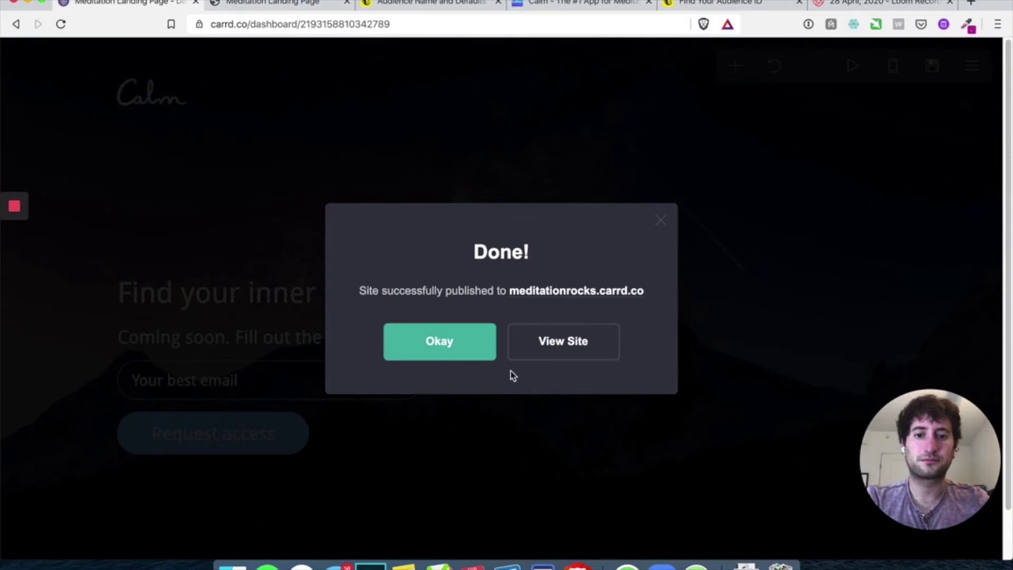
pyautogui.click(433, 356)
# Reload the live landing page and scroll down to the signup form
pyautogui.click(309, 9)
pyautogui.press('super+r')
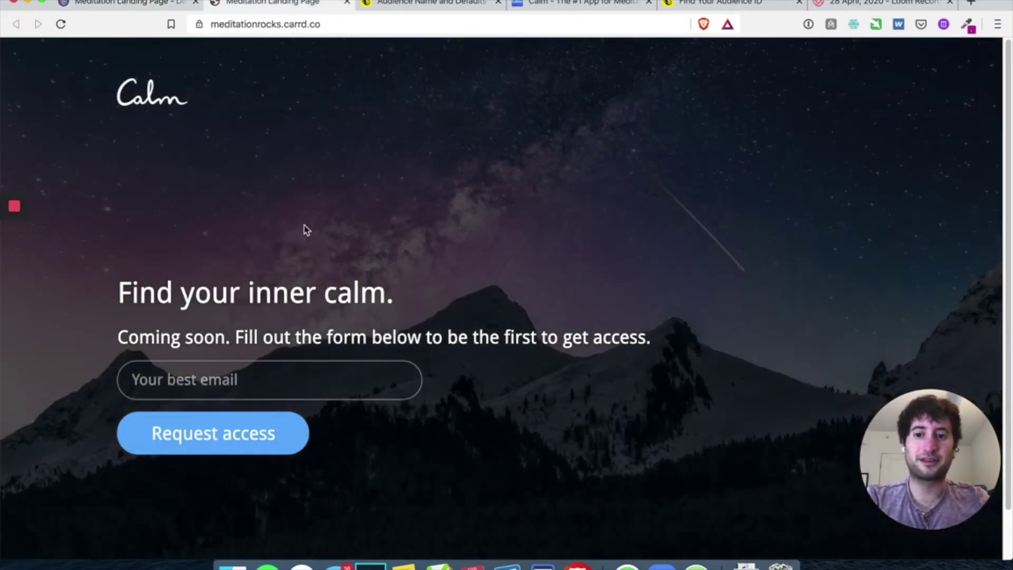
pyautogui.scroll(-2, 306, 230)
pyautogui.scroll(2, 304, 230)
pyautogui.scroll(-2, 182, 309)
# Submit a test email address via Request access and dismiss the 'Thank you! :)' alert
pyautogui.click(184, 325)
pyautogui.click(248, 272)
pyautogui.click(196, 329)
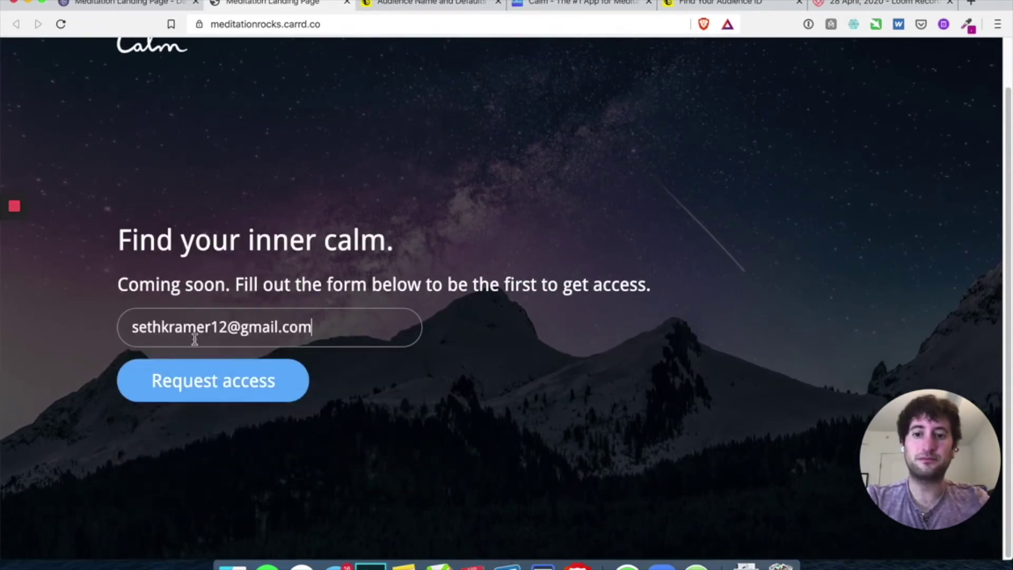
pyautogui.click(194, 387)
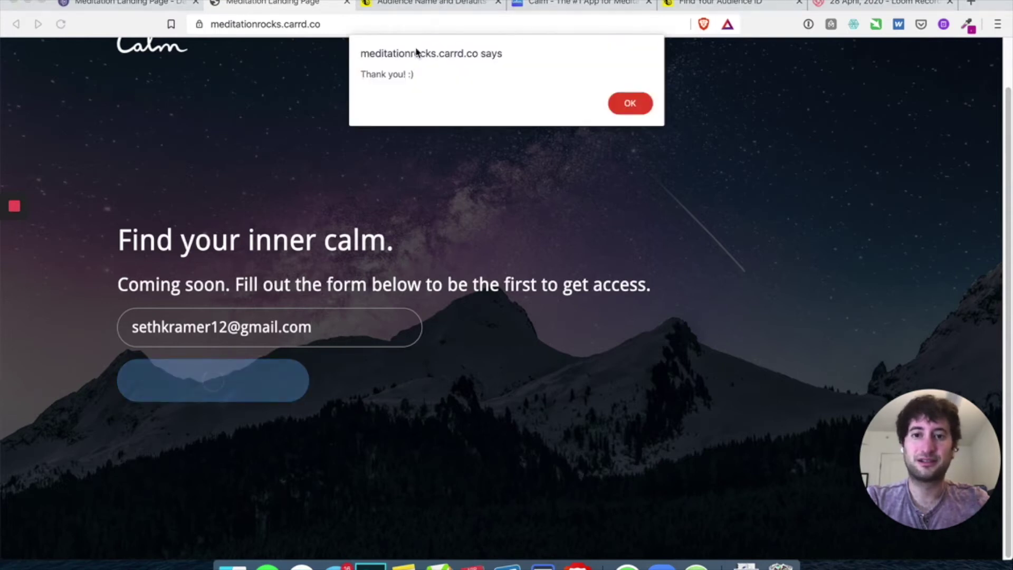
pyautogui.click(630, 104)
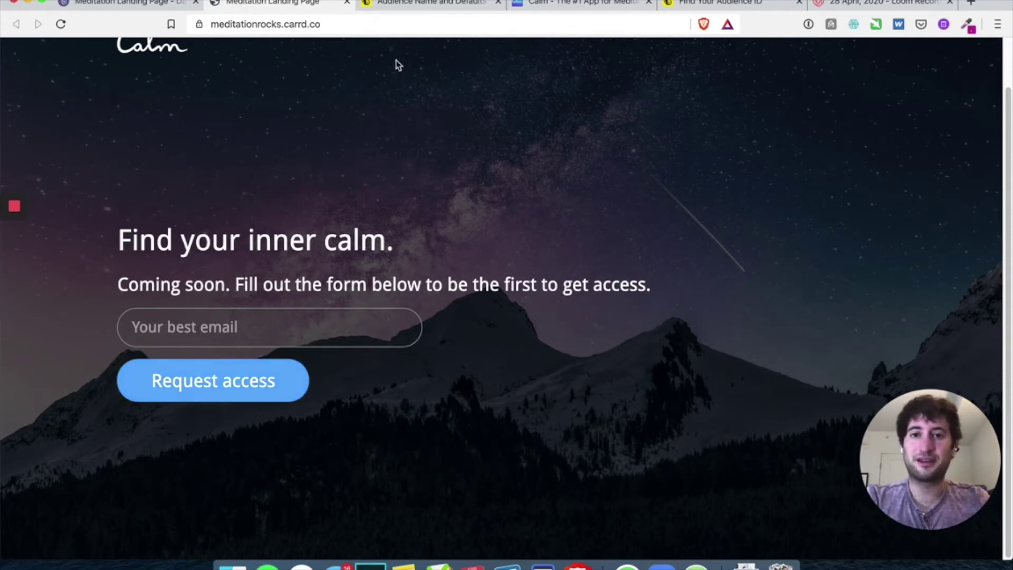
pyautogui.click(430, 6)
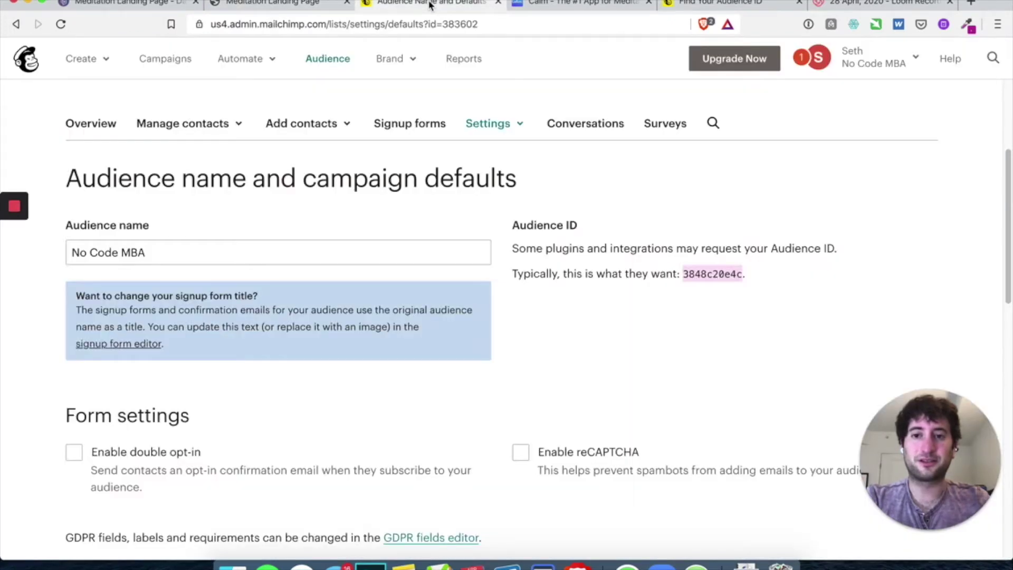
# Open the No Code MBA contacts list and scroll the table to inspect the new API-sourced subscriber
pyautogui.scroll(3, 207, 147)
pyautogui.scroll(2, 296, 138)
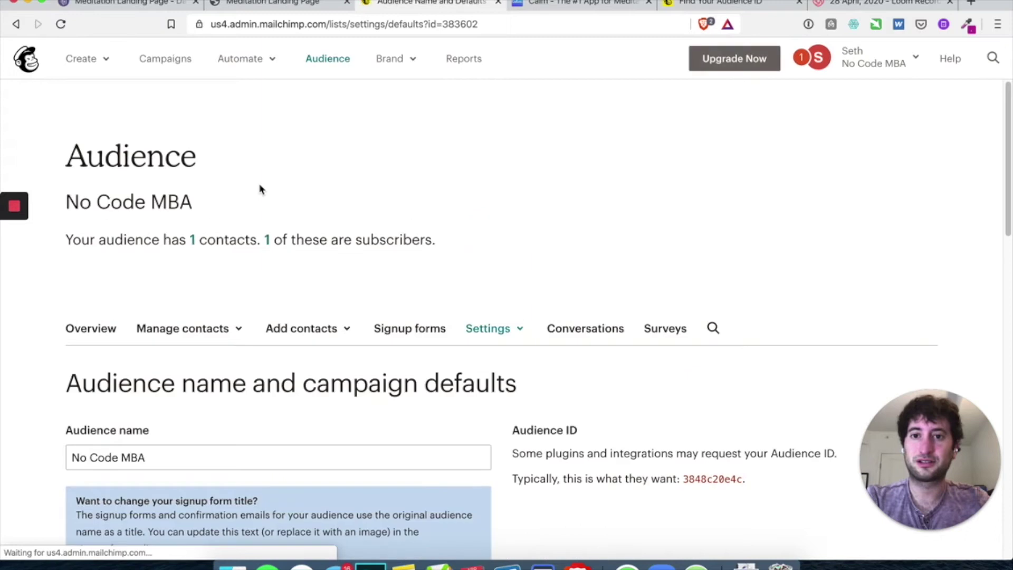
pyautogui.click(193, 245)
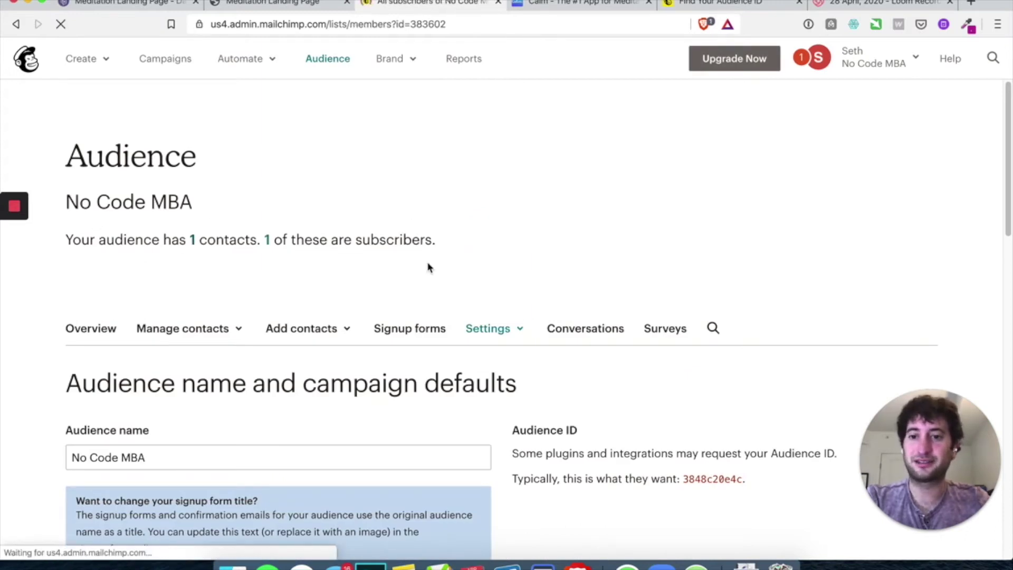
pyautogui.scroll(-2, 216, 267)
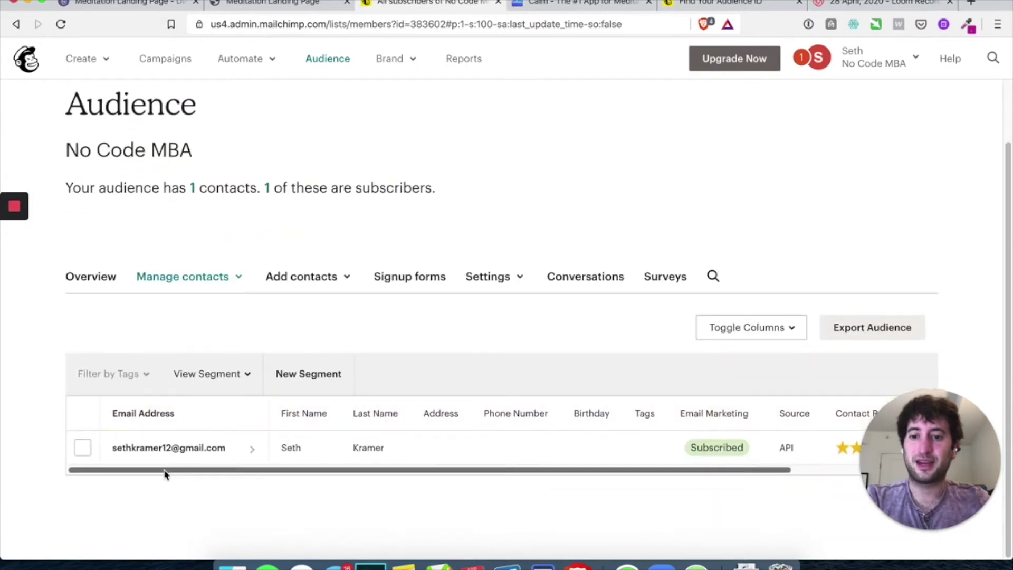
pyautogui.hscroll(5, 595, 457)
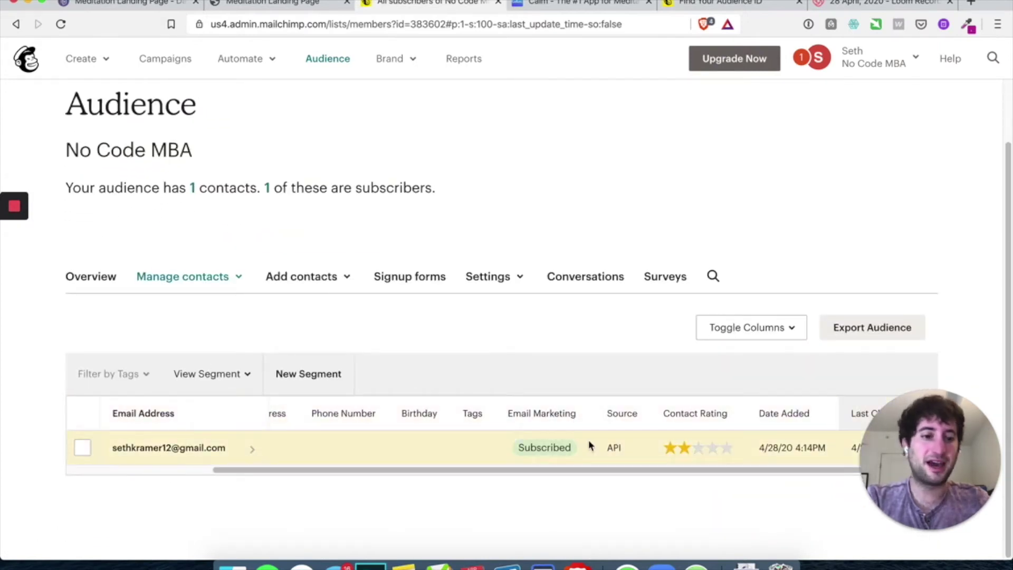
pyautogui.hscroll(-5, 405, 466)
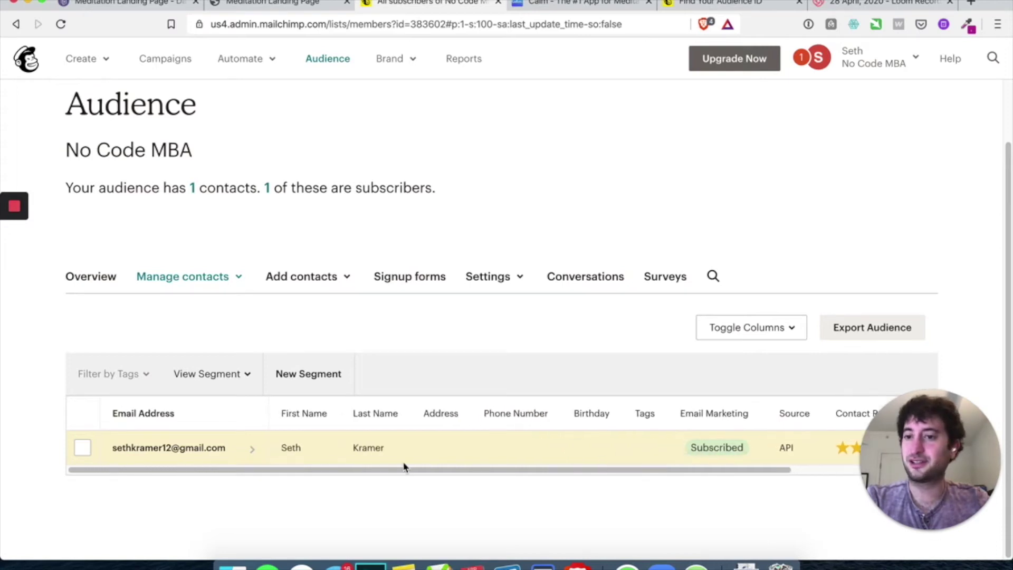
pyautogui.scroll(1, 348, 238)
pyautogui.scroll(2, 348, 238)
pyautogui.scroll(-2, 280, 271)
pyautogui.scroll(2, 281, 271)
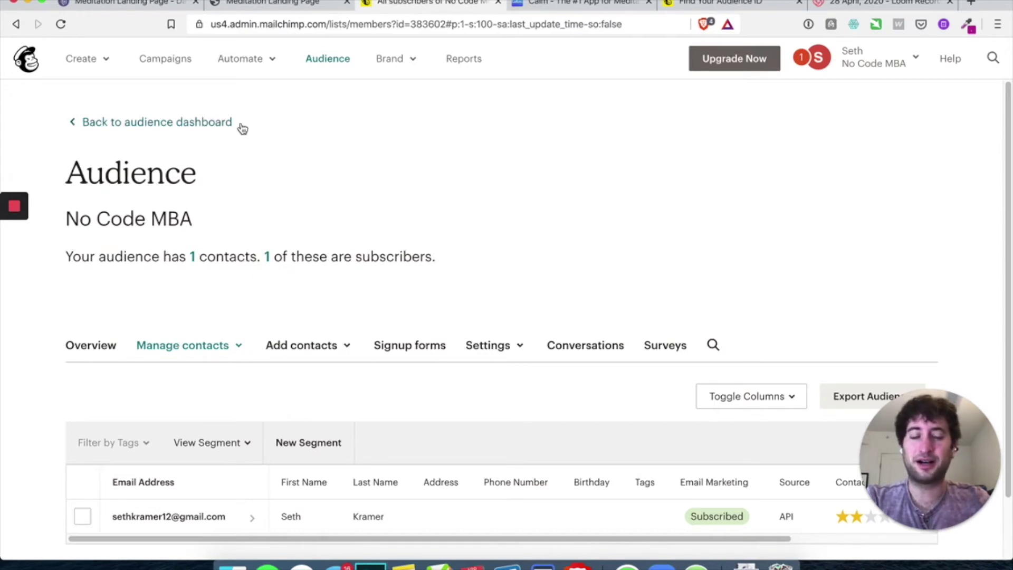
# Start a Welcome new subscribers email automation for the No Code MBA audience
pyautogui.click(248, 62)
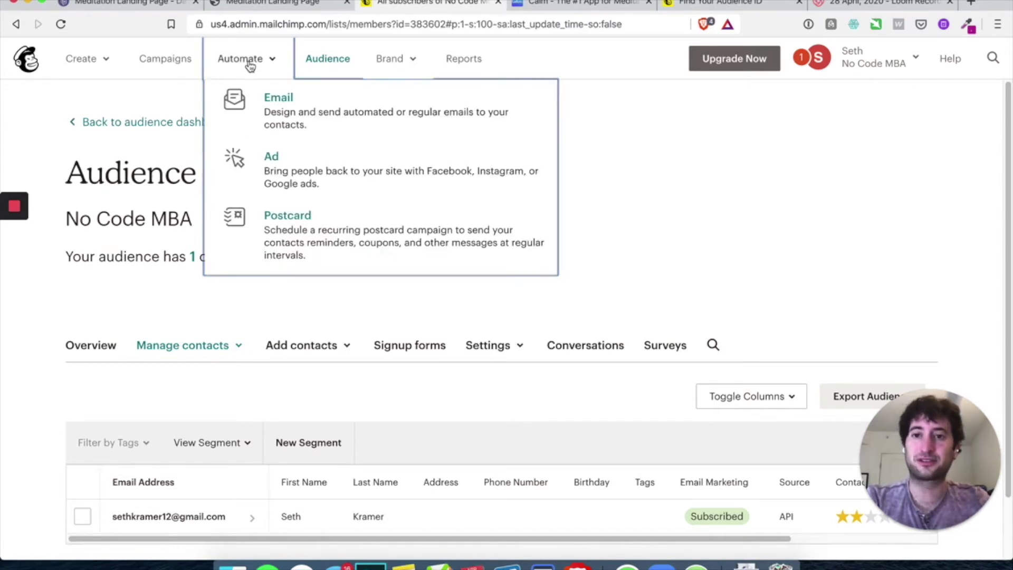
pyautogui.click(271, 108)
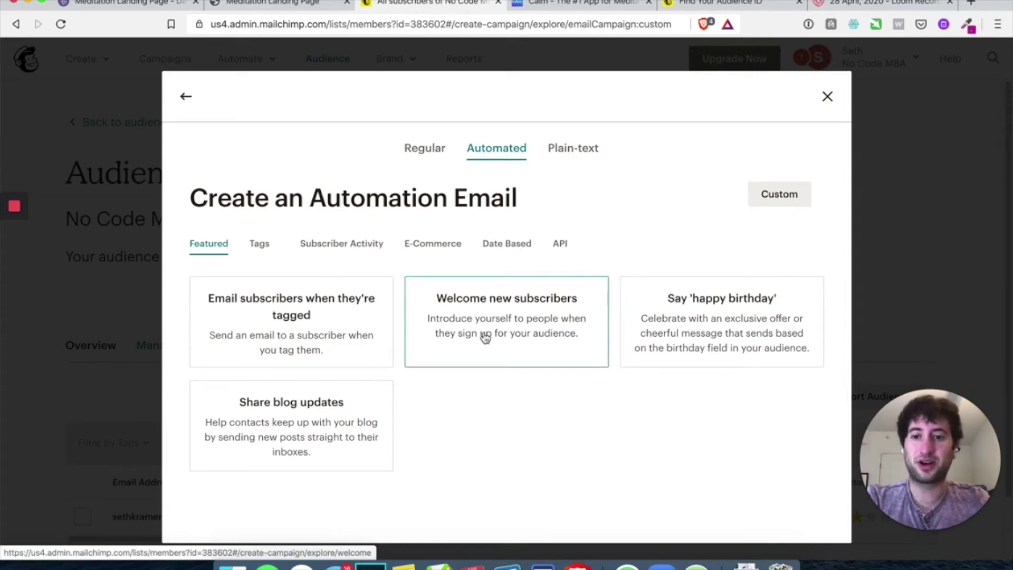
pyautogui.click(506, 318)
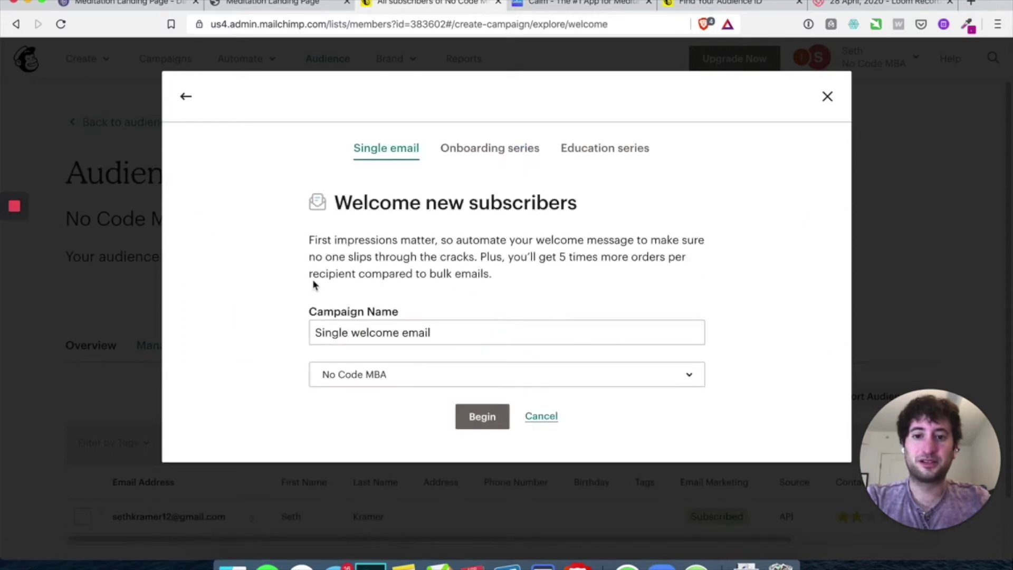
pyautogui.click(383, 384)
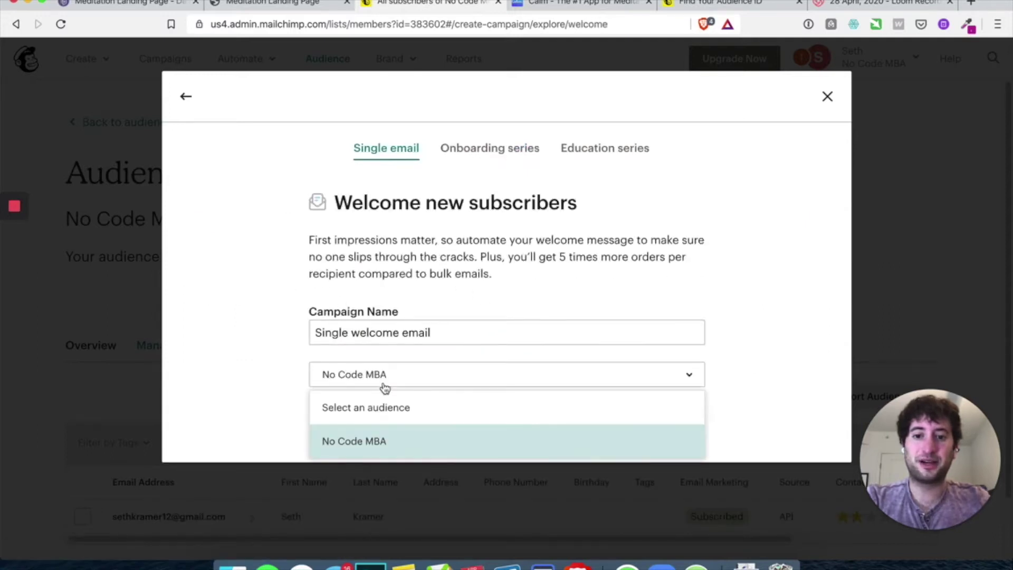
pyautogui.click(378, 450)
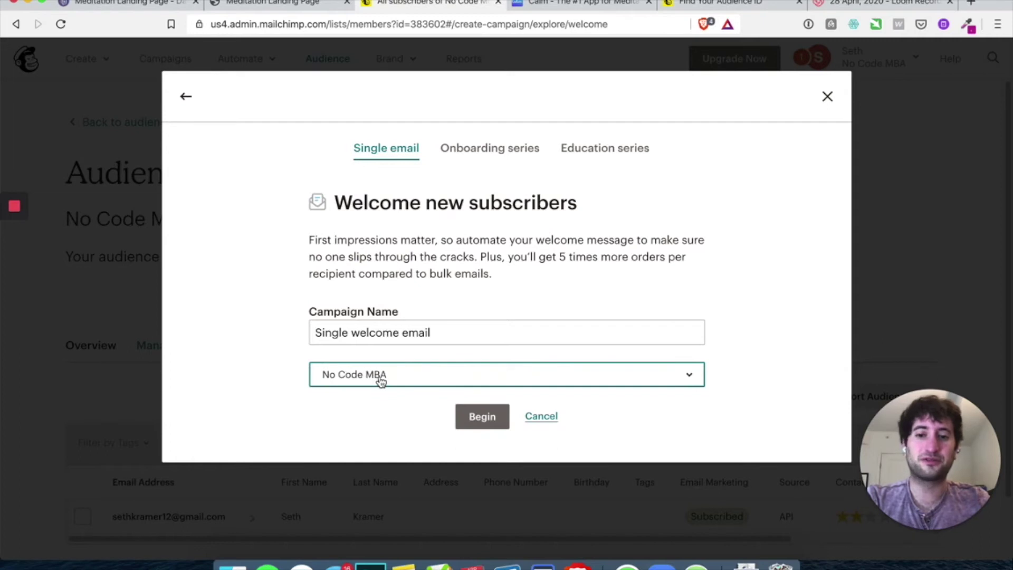
pyautogui.click(353, 377)
pyautogui.click(369, 444)
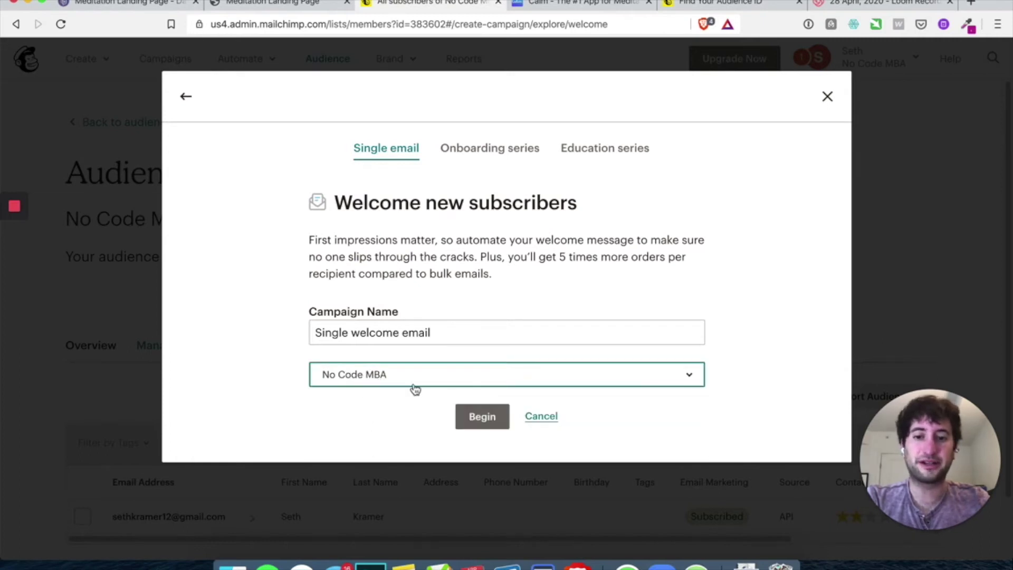
pyautogui.click(480, 416)
# Save the immediate send timing and subject 'Thanks for joining us', then edit the design
pyautogui.scroll(-3, 347, 222)
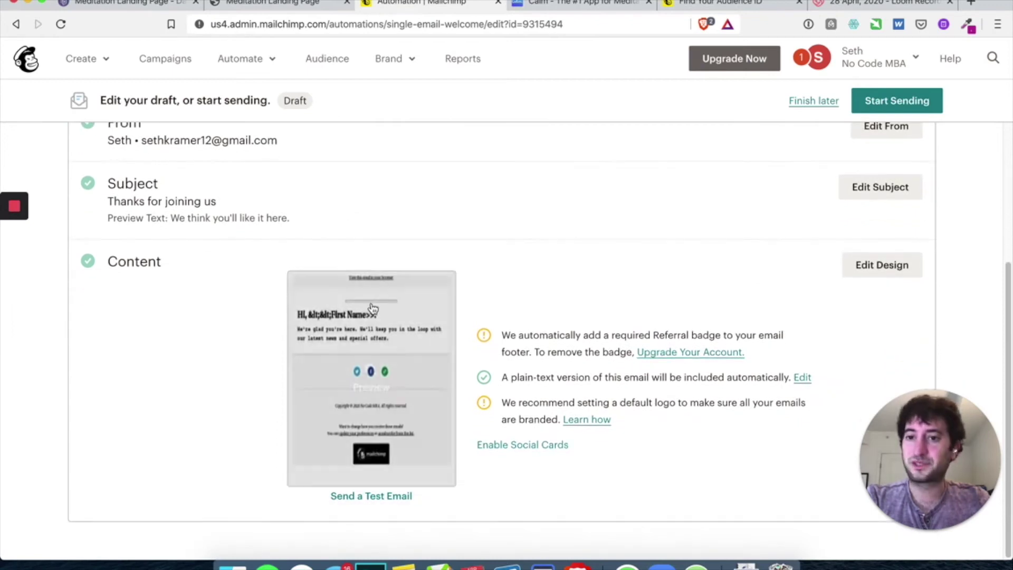
pyautogui.scroll(3, 348, 232)
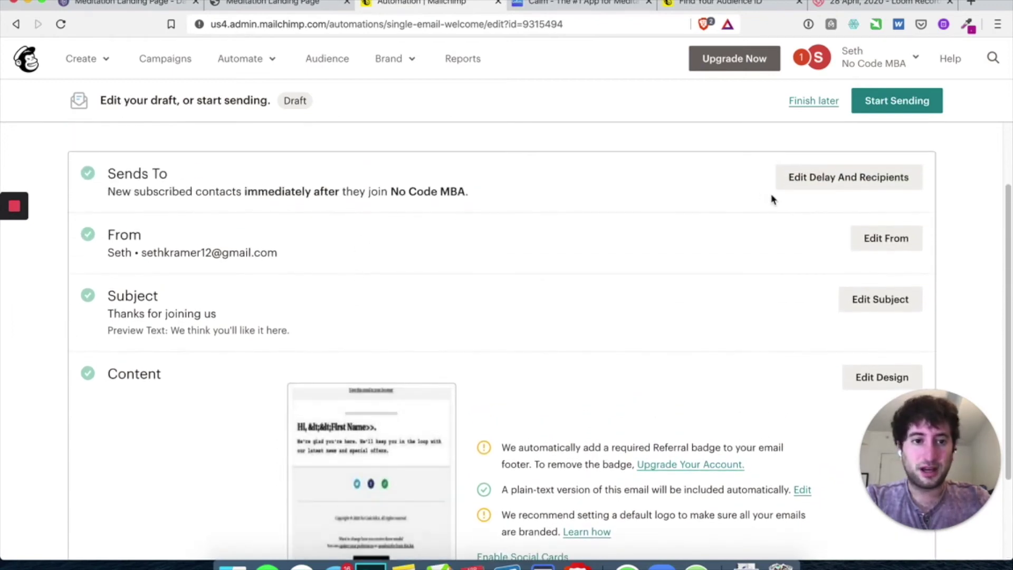
pyautogui.click(813, 181)
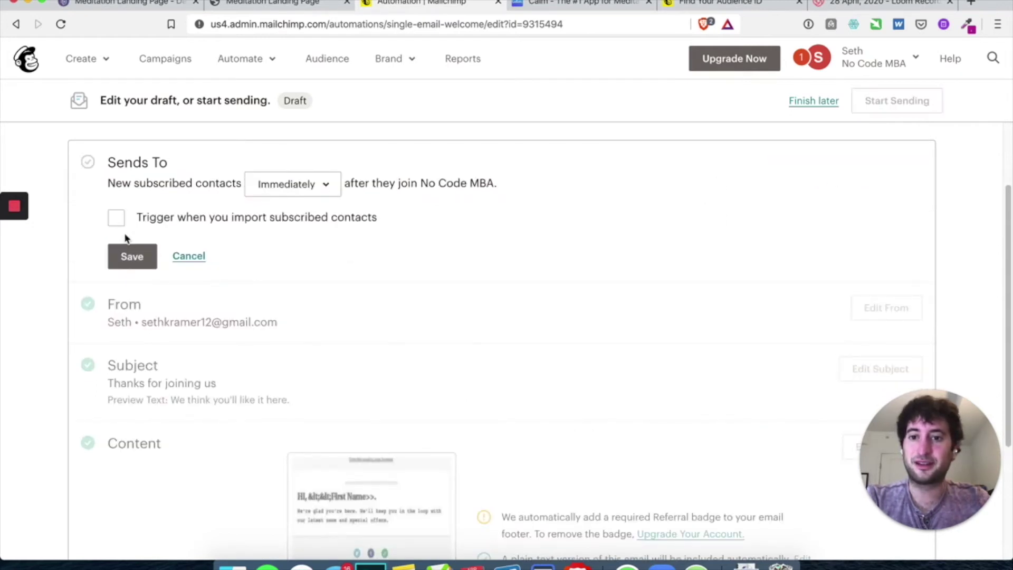
pyautogui.click(127, 259)
pyautogui.scroll(-1, 467, 257)
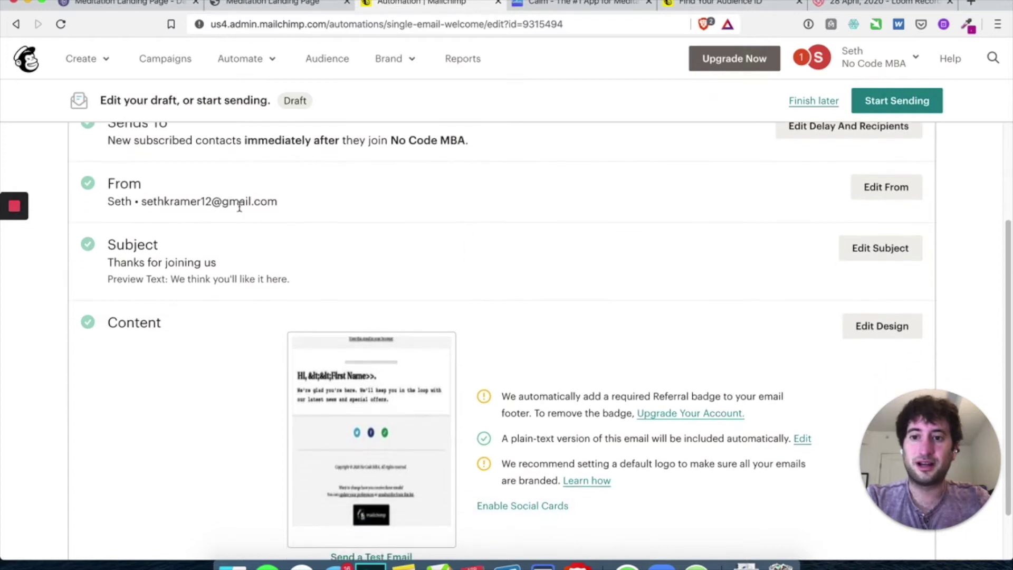
pyautogui.scroll(-2, 293, 201)
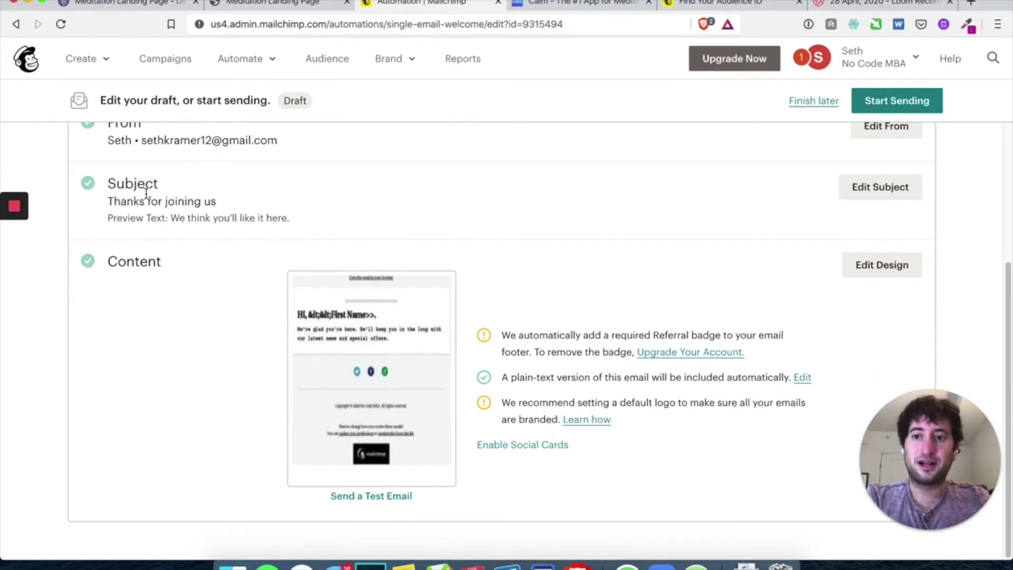
pyautogui.click(877, 195)
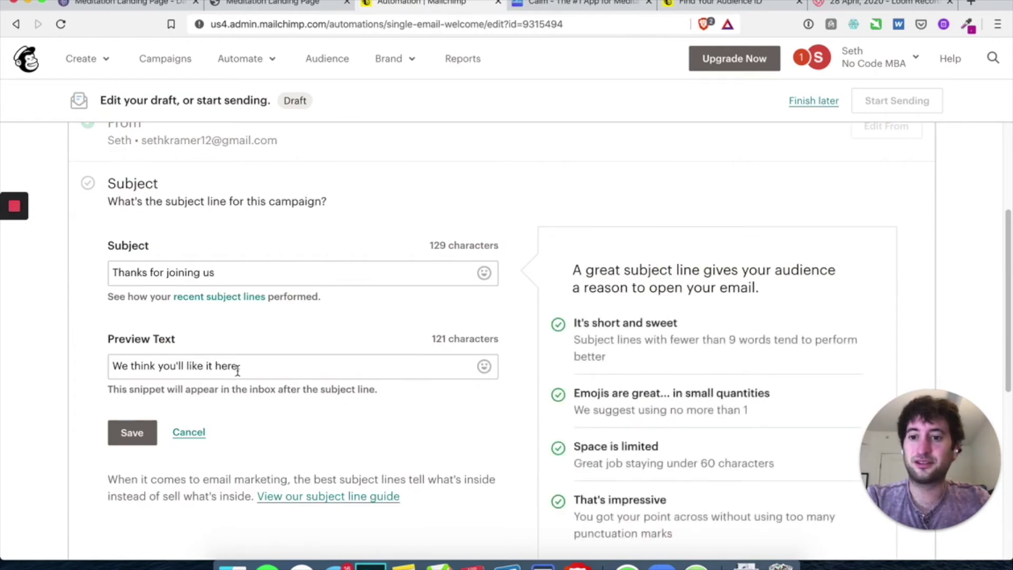
pyautogui.scroll(-3, 312, 364)
pyautogui.click(128, 337)
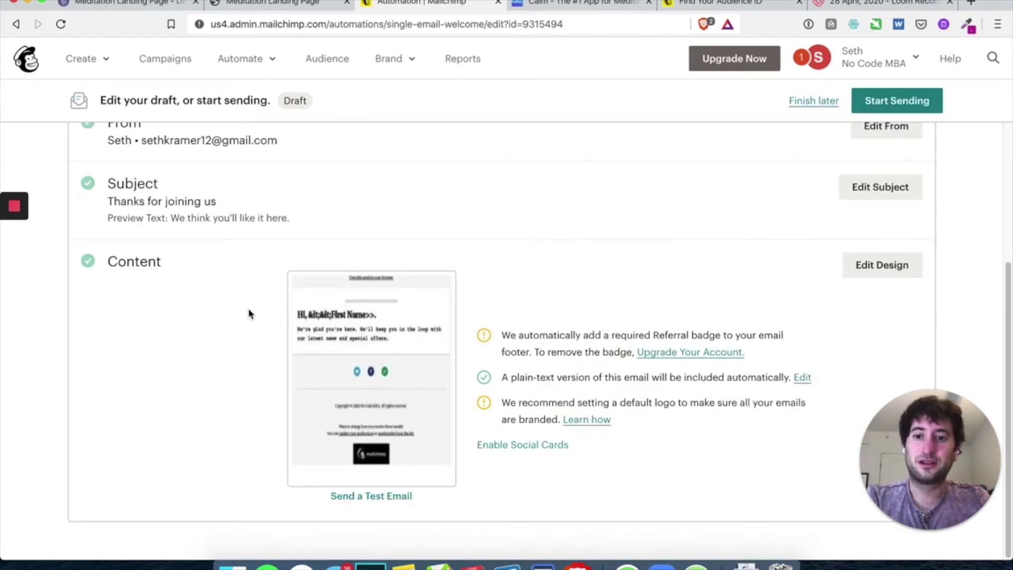
pyautogui.click(893, 265)
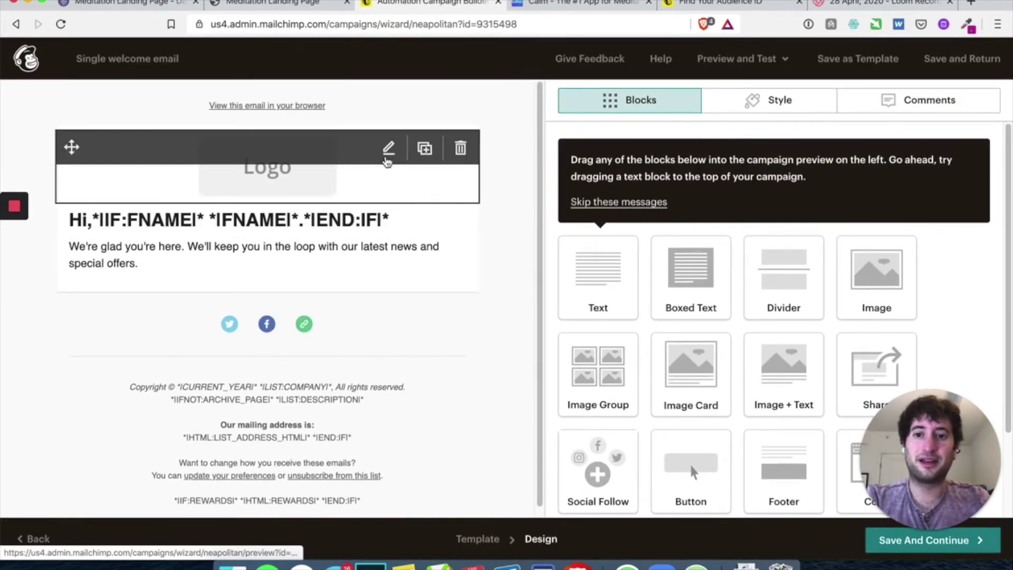
# Delete the logo block and change the heading to 'Hey there. Thanks for signing up.'
pyautogui.click(461, 148)
pyautogui.click(344, 362)
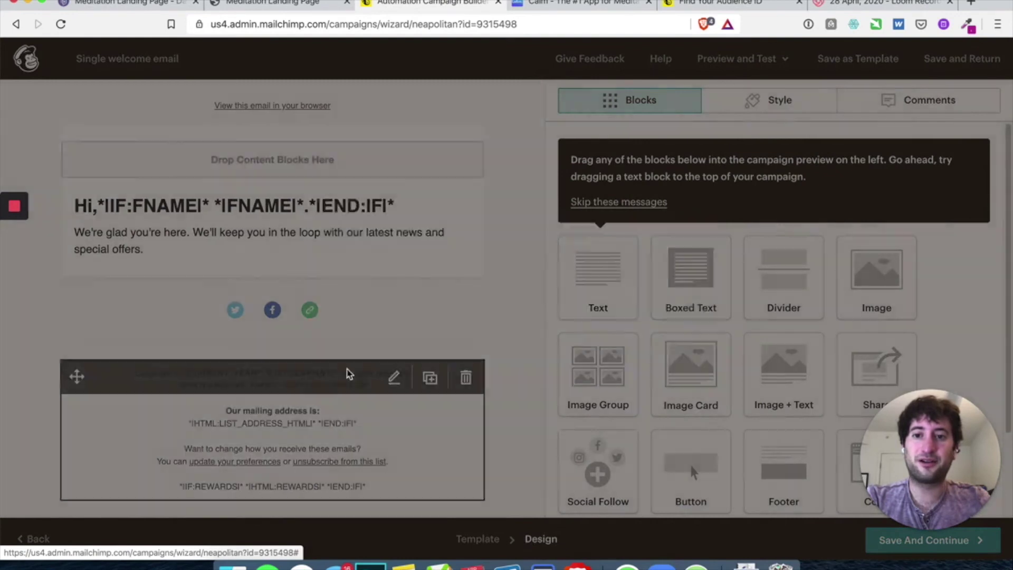
pyautogui.click(396, 205)
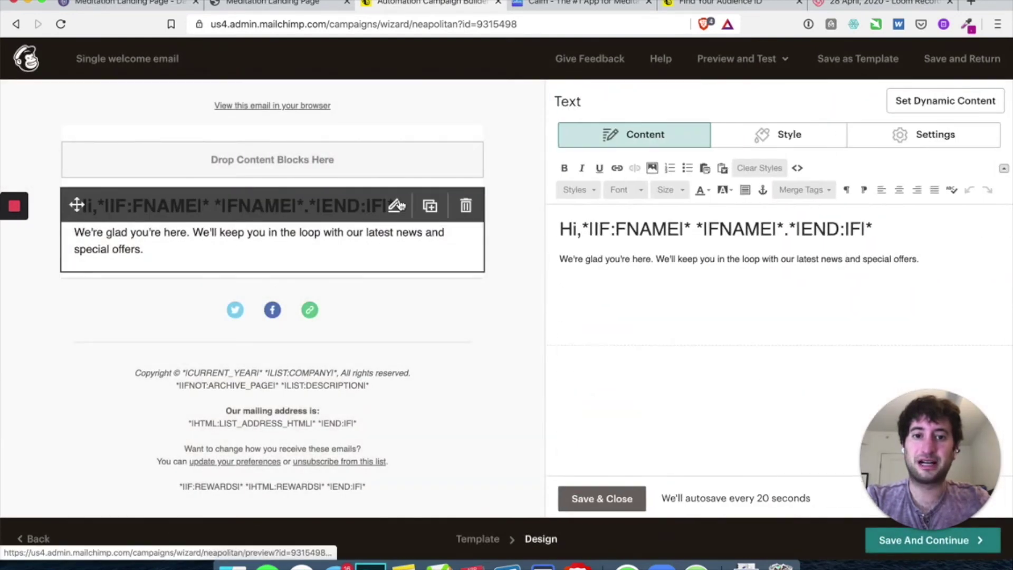
pyautogui.tripleClick(603, 227)
pyautogui.press('super+a')
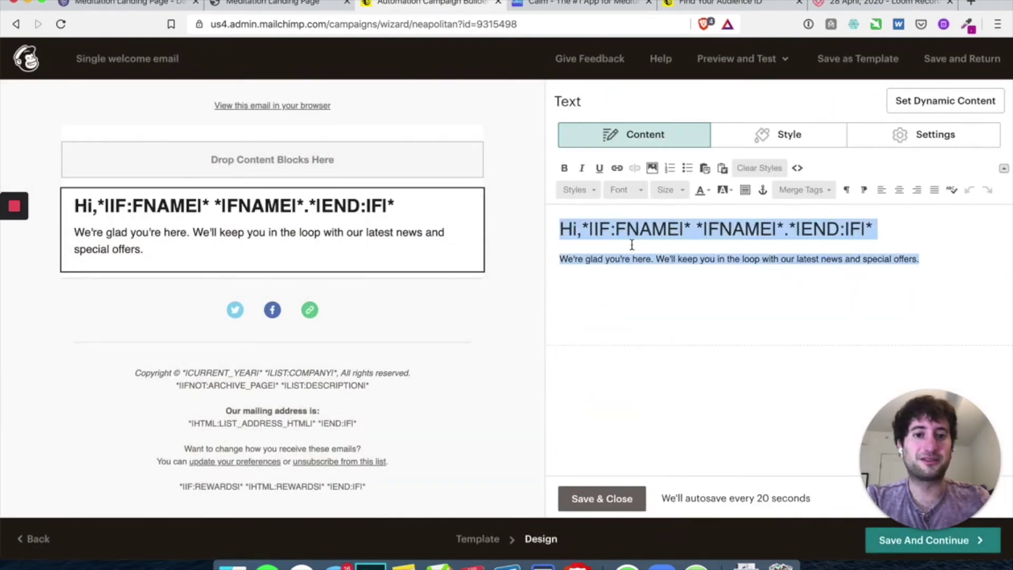
pyautogui.write('Hey there. Thanks for signin')
pyautogui.press('BackSpace')
pyautogui.press('BackSpace')
pyautogui.press('BackSpace')
pyautogui.press('BackSpace')
pyautogui.write('nging up')
pyautogui.press('BackSpace')
pyautogui.press('BackSpace')
pyautogui.press('BackSpace')
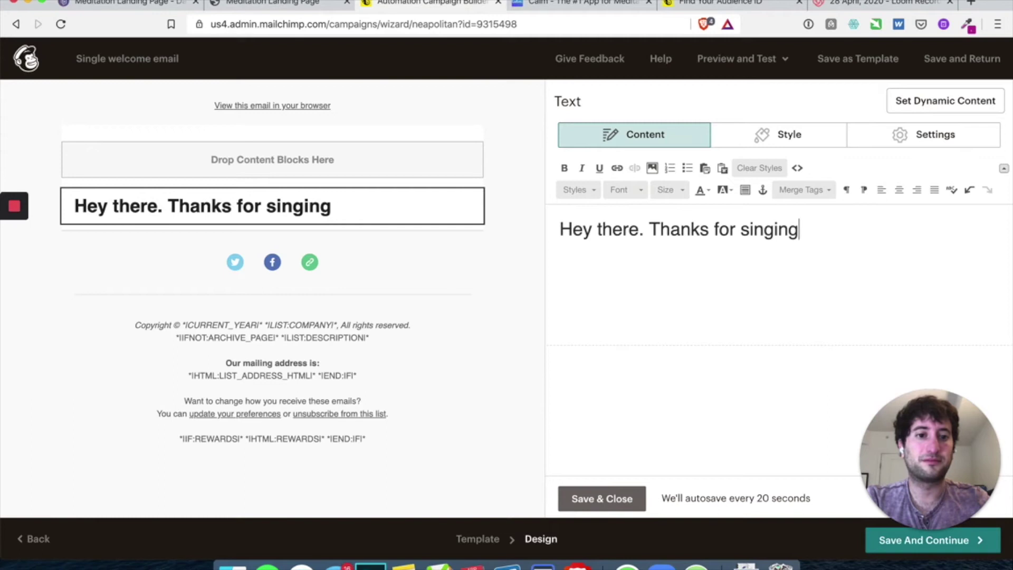
pyautogui.press('BackSpace')
pyautogui.press('BackSpace')
pyautogui.press('BackSpace')
pyautogui.press('BackSpace')
pyautogui.press('BackSpace')
pyautogui.write('gning up.')
pyautogui.press('Return')
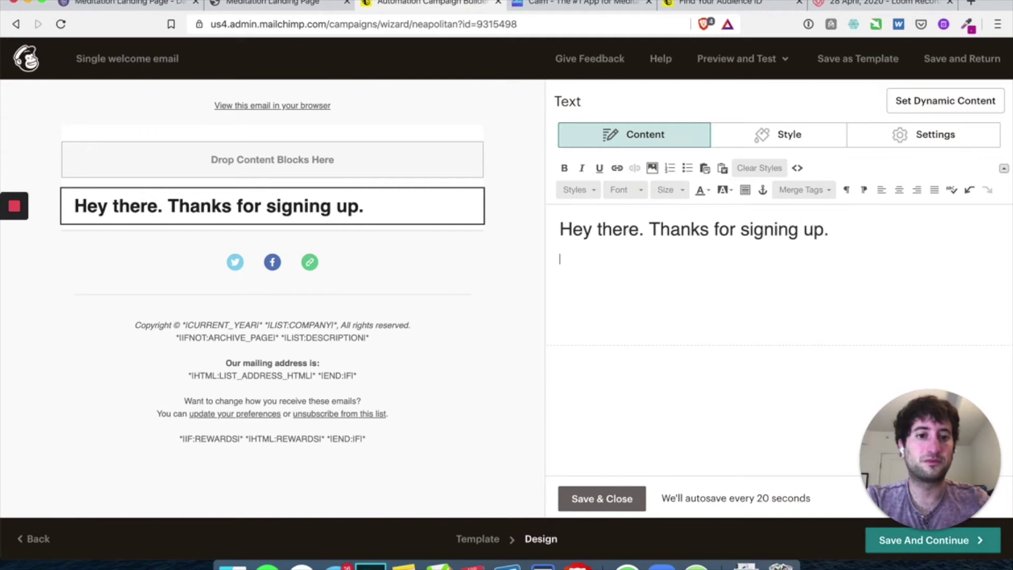
# Add the line 'You'll be the first to know when we launch.' and begin 'Feel free'
pyautogui.write('Wee')
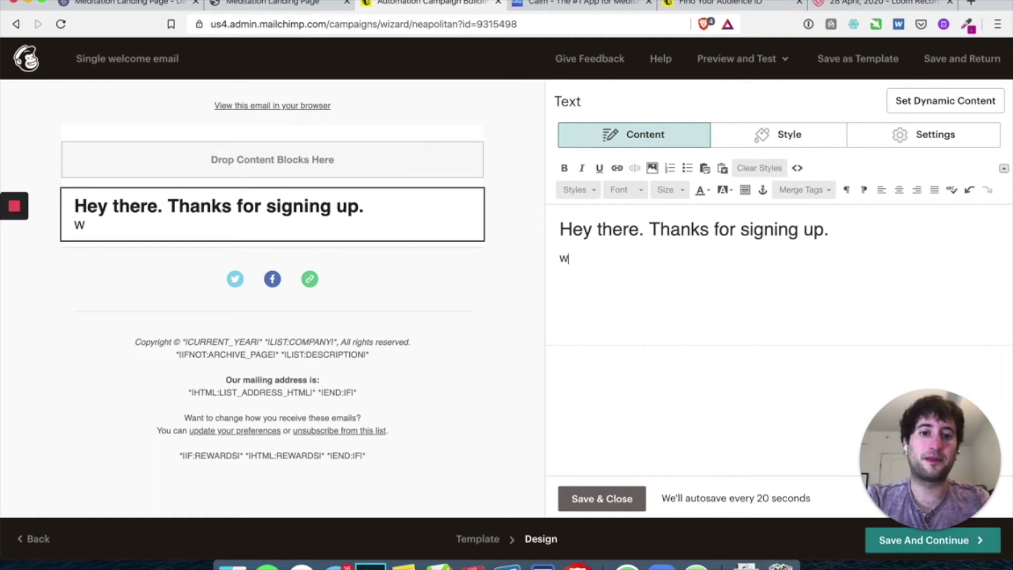
pyautogui.press('BackSpace')
pyautogui.press('BackSpace')
pyautogui.write('Y')
pyautogui.press('BackSpace')
pyautogui.press('Return')
pyautogui.write("You'll ")
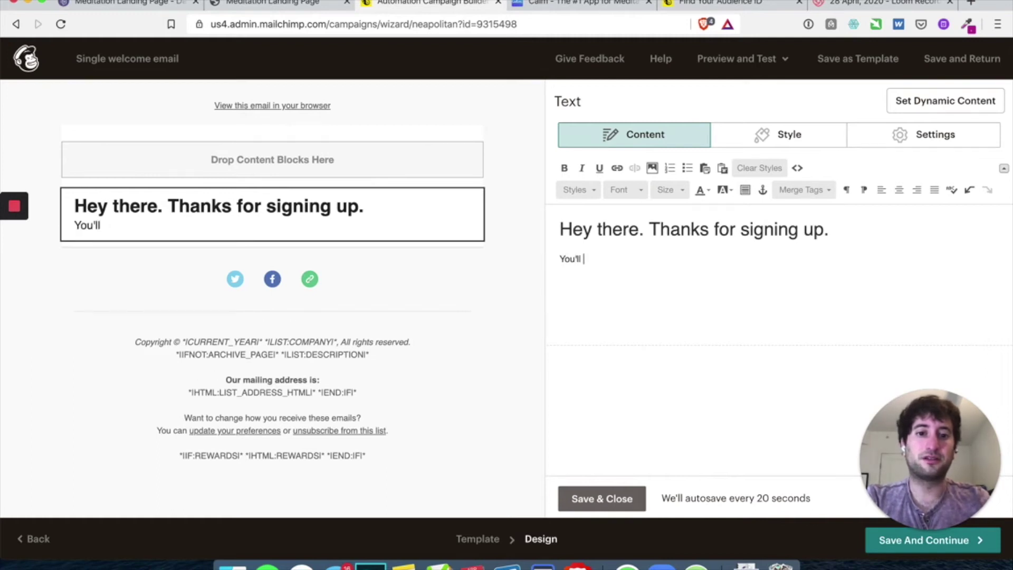
pyautogui.write('be the first to know when we launch.')
pyautogui.press('Return')
pyautogui.write('Fra')
pyautogui.press('BackSpace')
pyautogui.press('BackSpace')
pyautogui.write('Feel free')
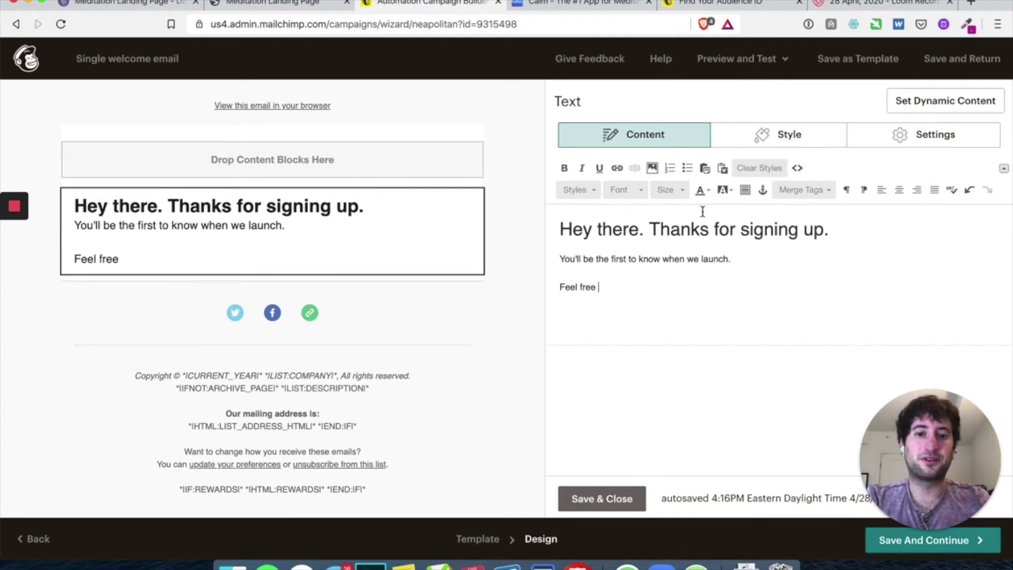
# Complete 'Feel free to reach out with any questions!', add a blank line after the heading, and save
pyautogui.click(859, 232)
pyautogui.press('Return')
pyautogui.click(678, 292)
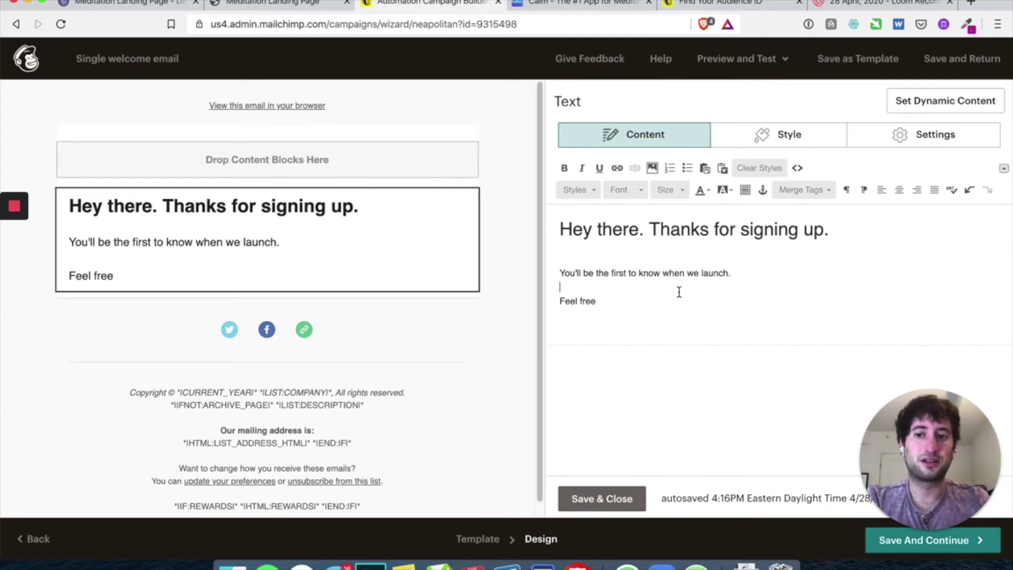
pyautogui.click(651, 294)
pyautogui.write('to reach out with any questions!')
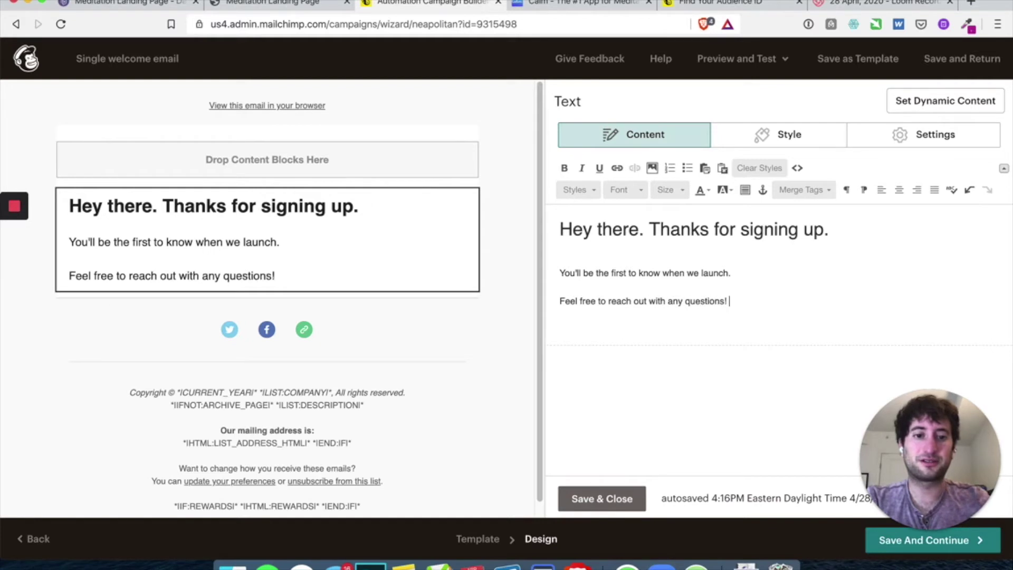
pyautogui.press('Return')
pyautogui.press('BackSpace')
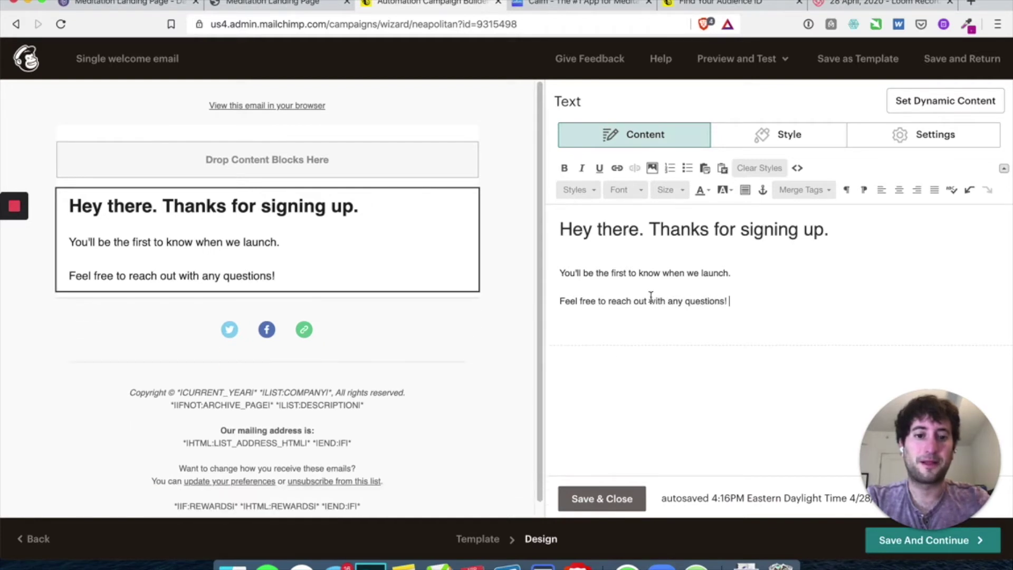
pyautogui.click(600, 498)
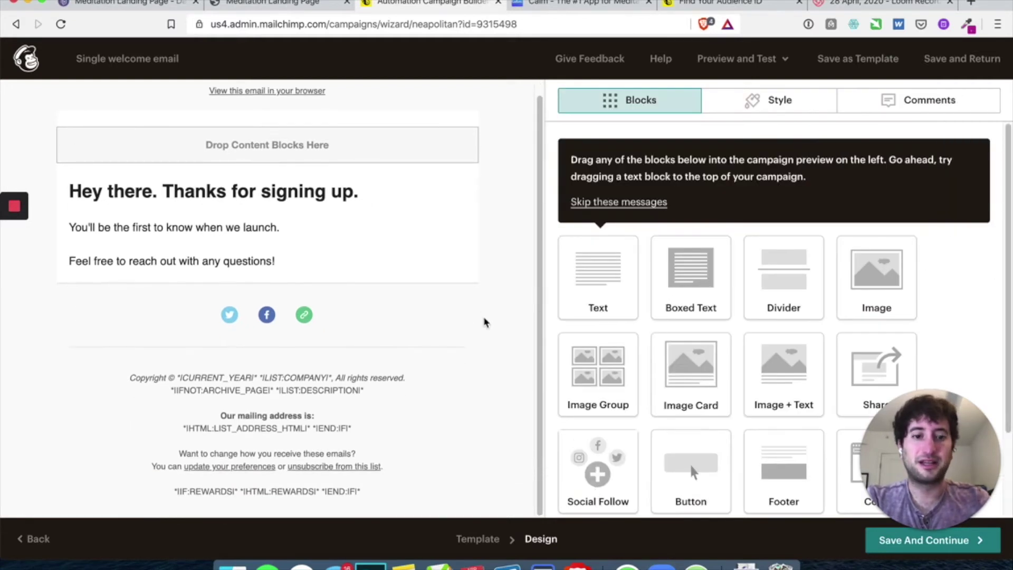
# Save the welcome email design, review the summary, and start sending it now
pyautogui.click(933, 551)
pyautogui.moveTo(323, 252)
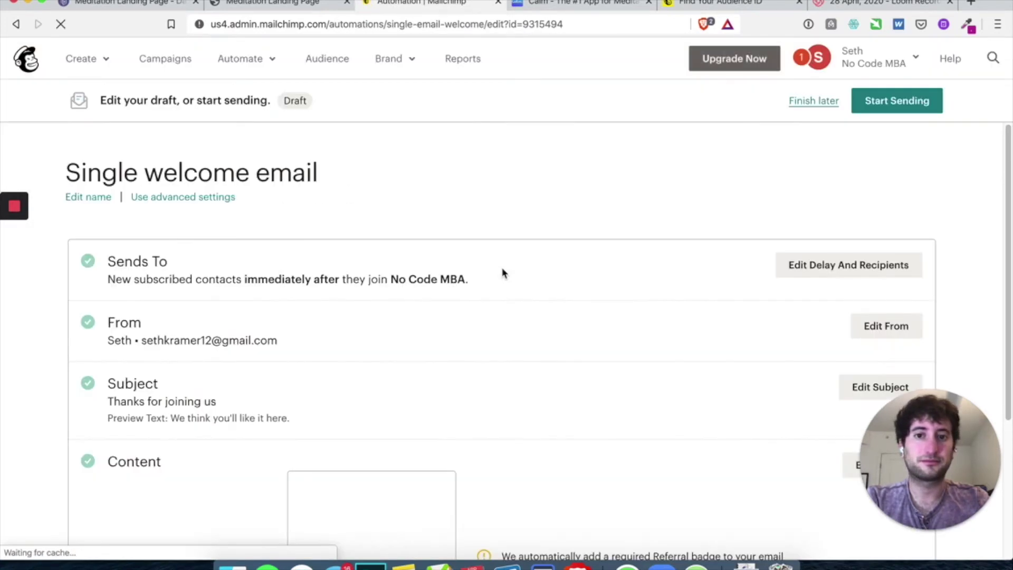
pyautogui.scroll(-3, 350, 248)
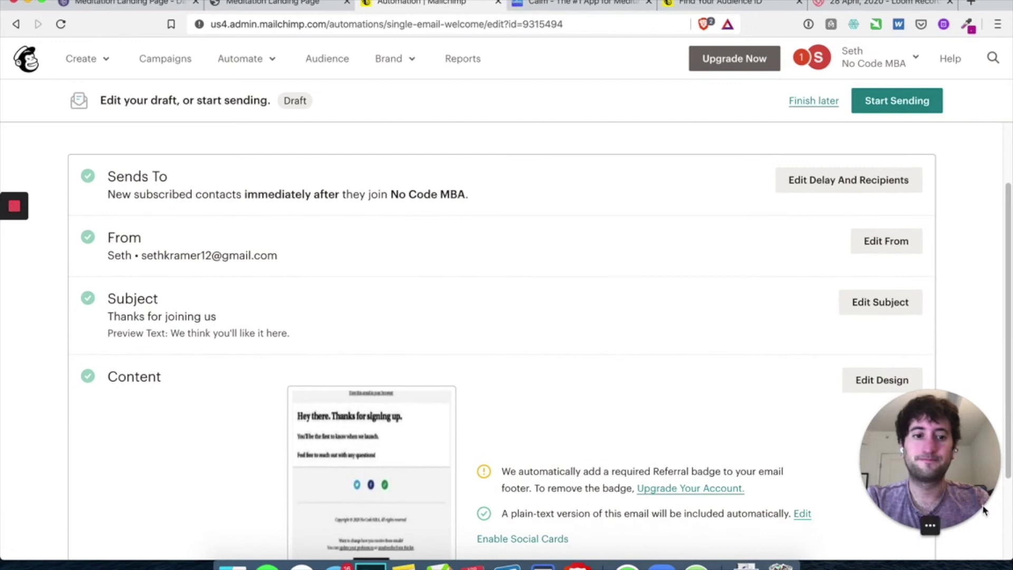
pyautogui.moveTo(958, 458); pyautogui.dragTo(87, 478)
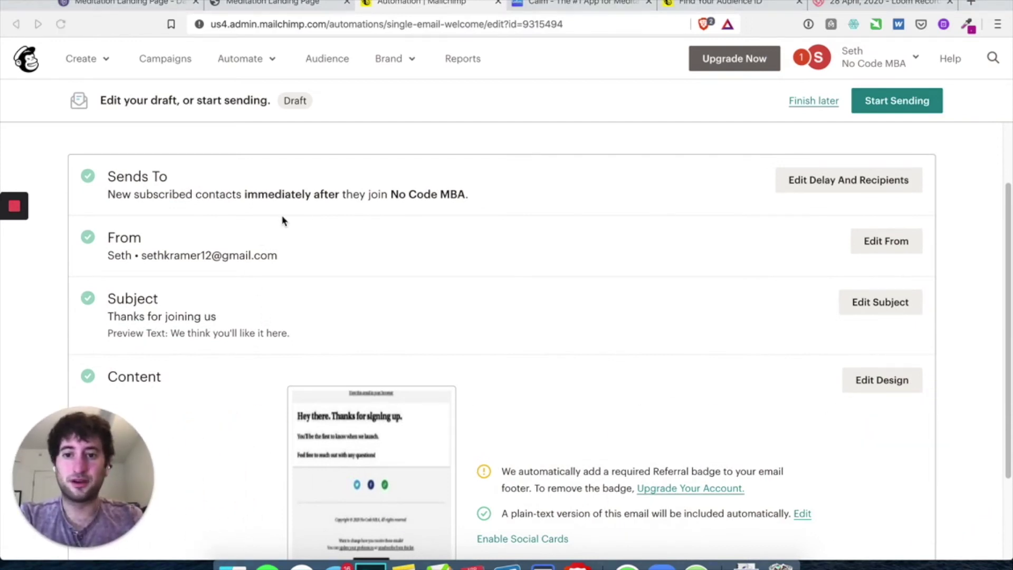
pyautogui.scroll(-4, 298, 288)
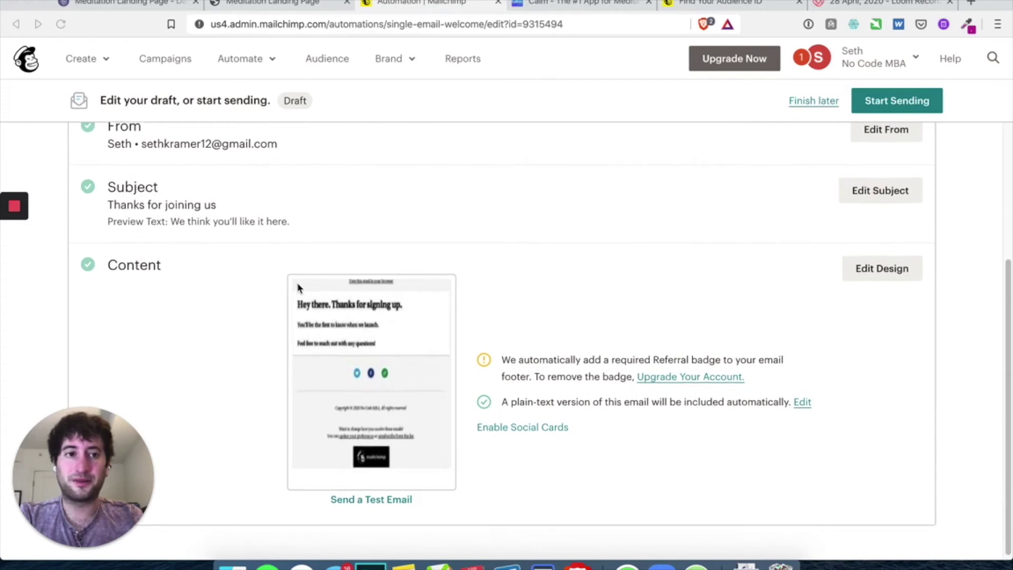
pyautogui.scroll(7, 297, 285)
pyautogui.click(891, 101)
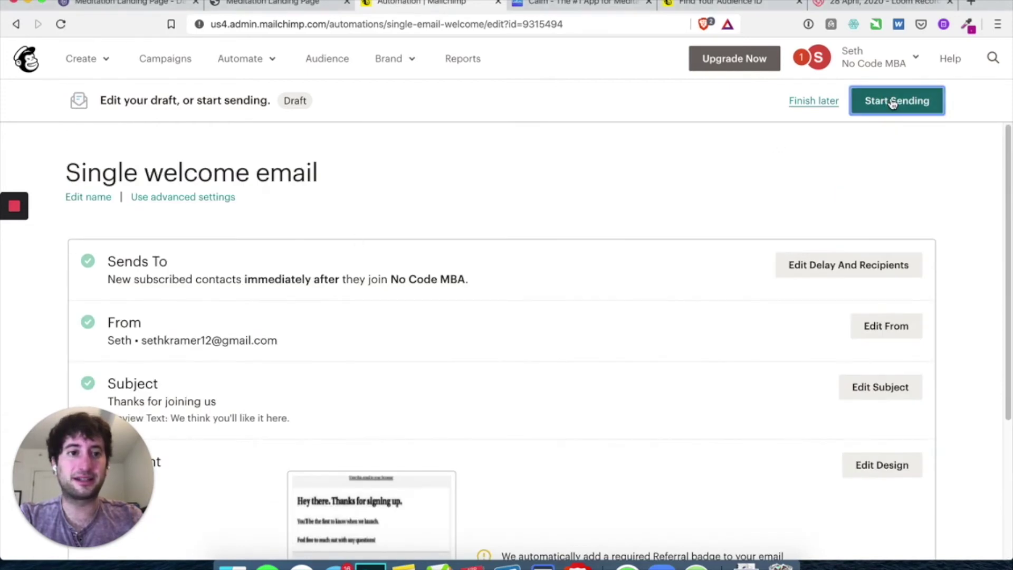
pyautogui.click(475, 358)
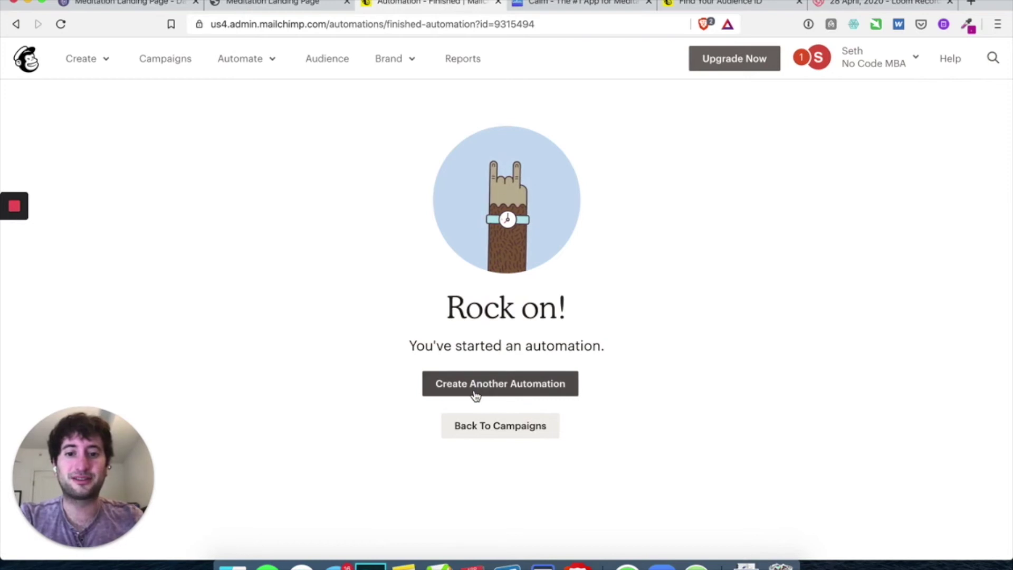
# Return to campaigns and view the Onboarding series option under Welcome new subscribers
pyautogui.click(507, 379)
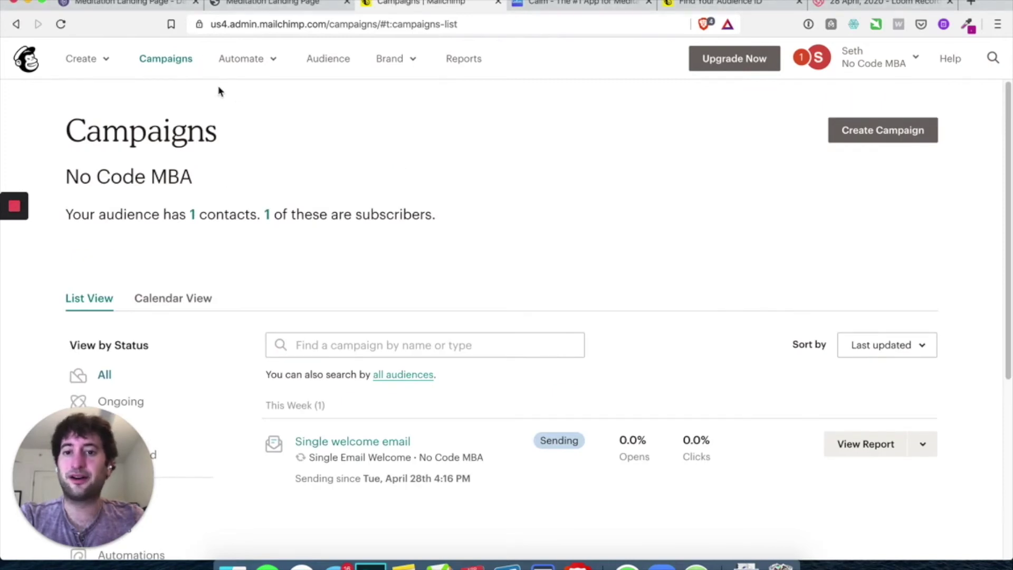
pyautogui.moveTo(244, 78)
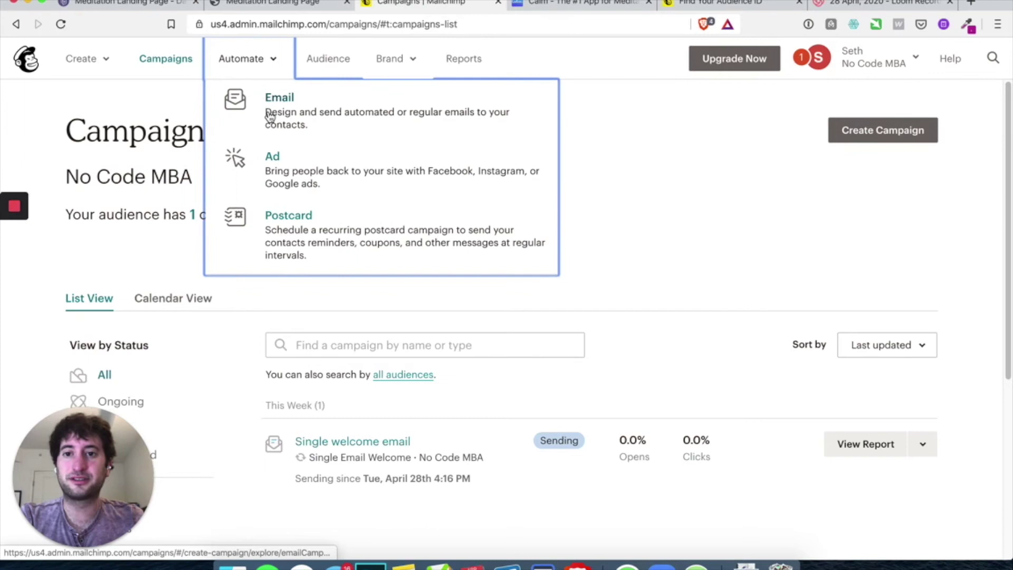
pyautogui.click(268, 112)
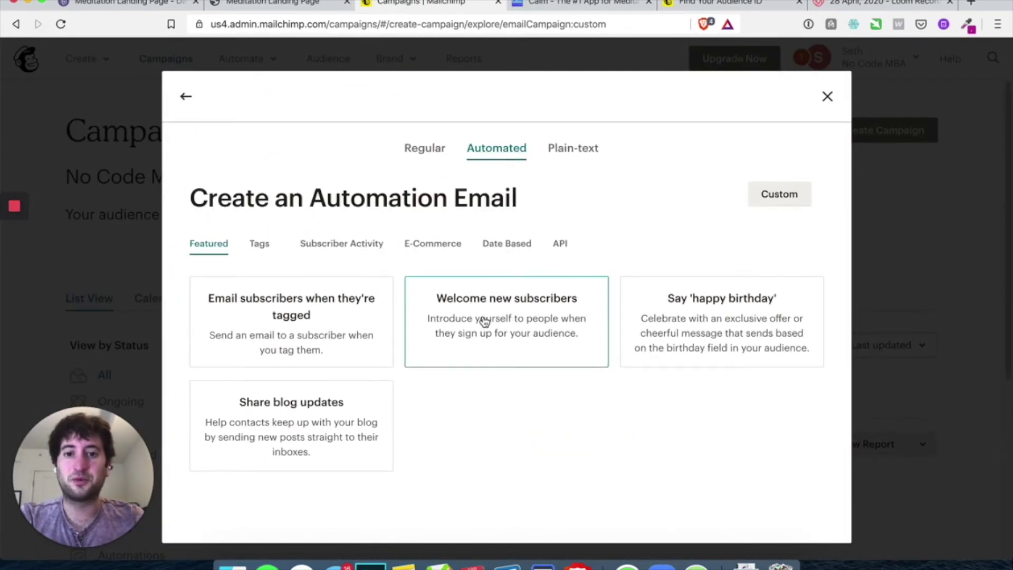
pyautogui.click(482, 320)
pyautogui.click(468, 159)
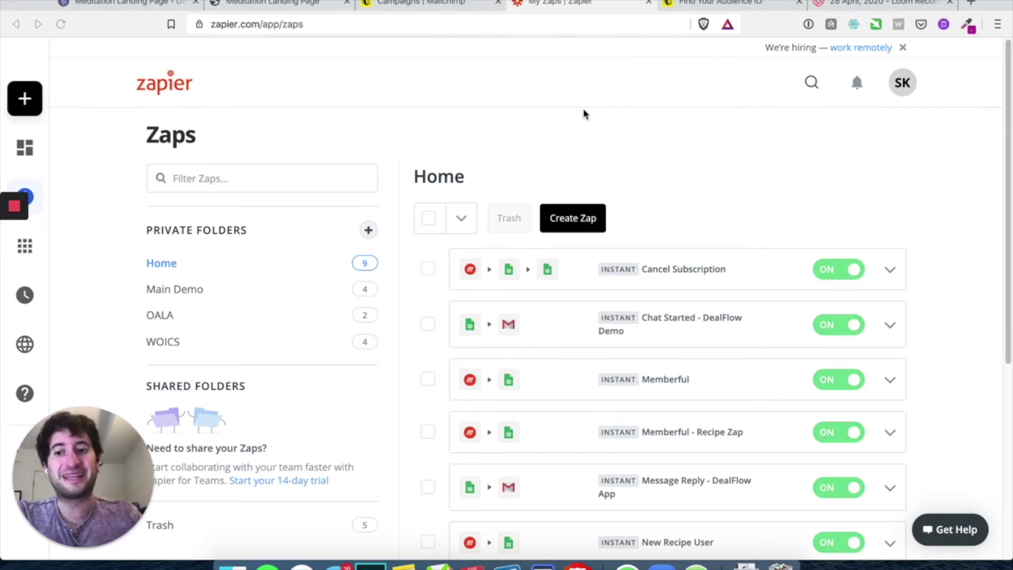
# Create a new zap and pick Mailchimp as the trigger app by searching 'mai'
pyautogui.moveTo(13, 242)
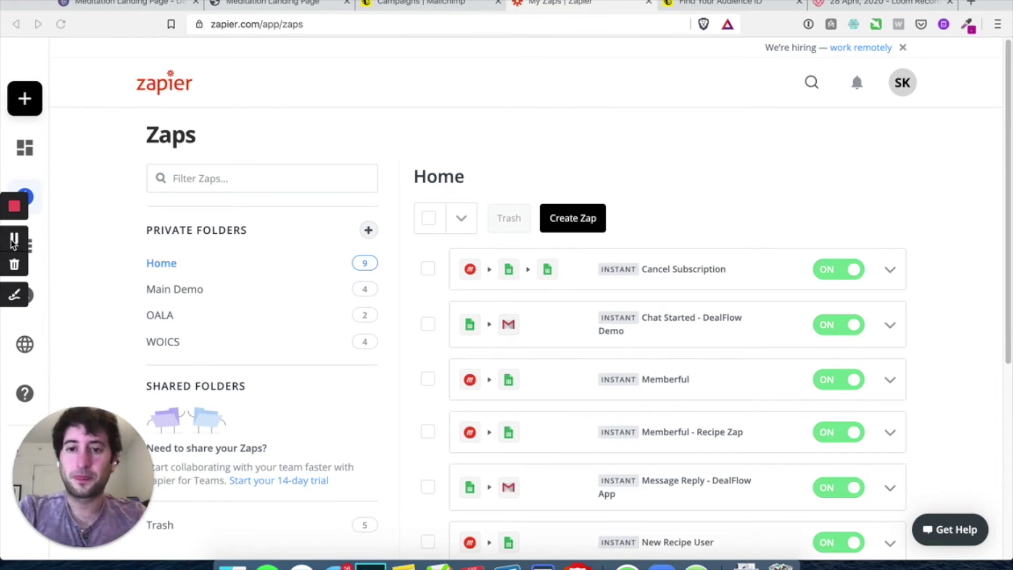
pyautogui.scroll(-5, 451, 281)
pyautogui.scroll(1, 451, 281)
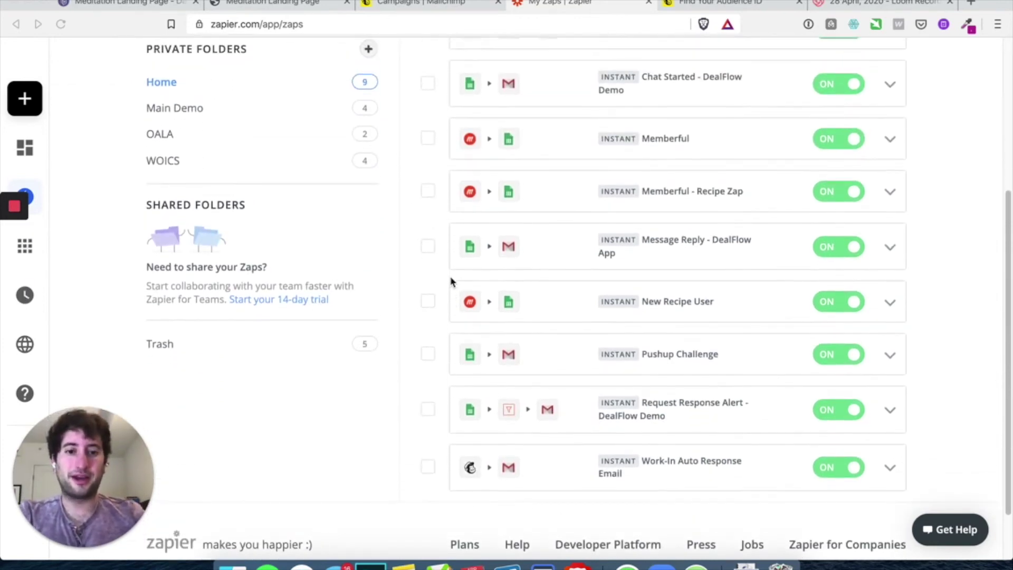
pyautogui.scroll(1, 552, 299)
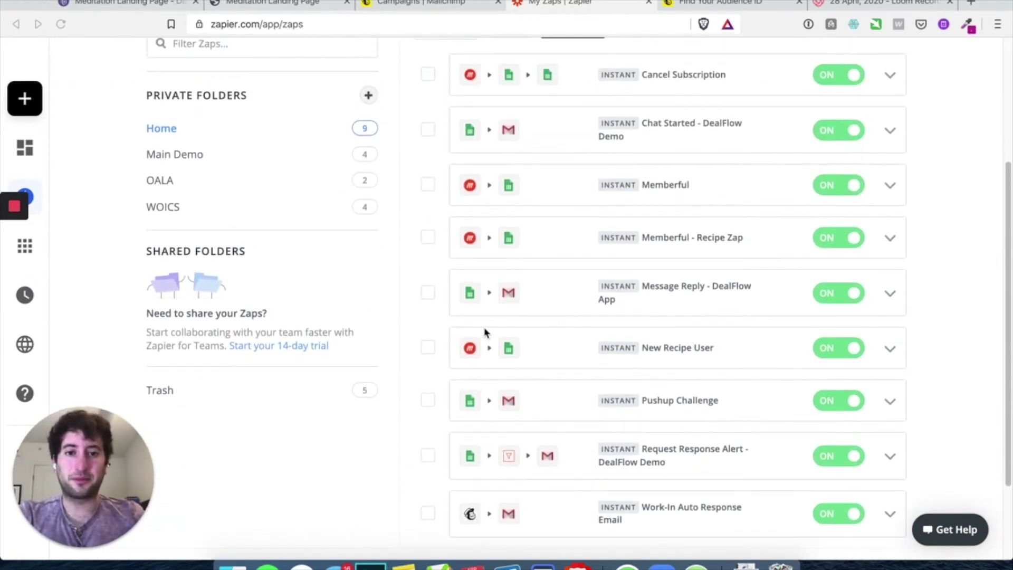
pyautogui.scroll(-1, 485, 331)
pyautogui.scroll(4, 484, 330)
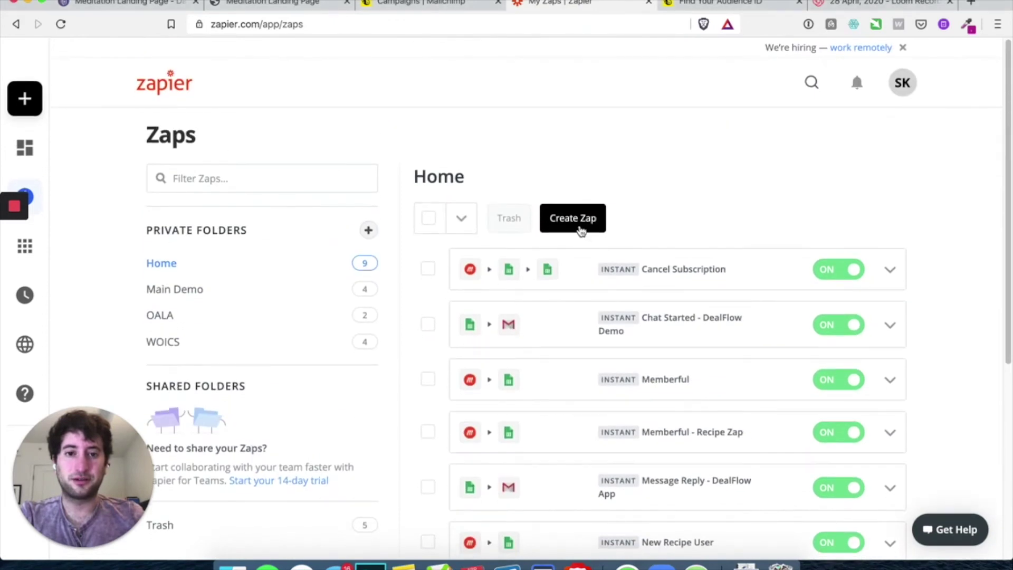
pyautogui.click(581, 230)
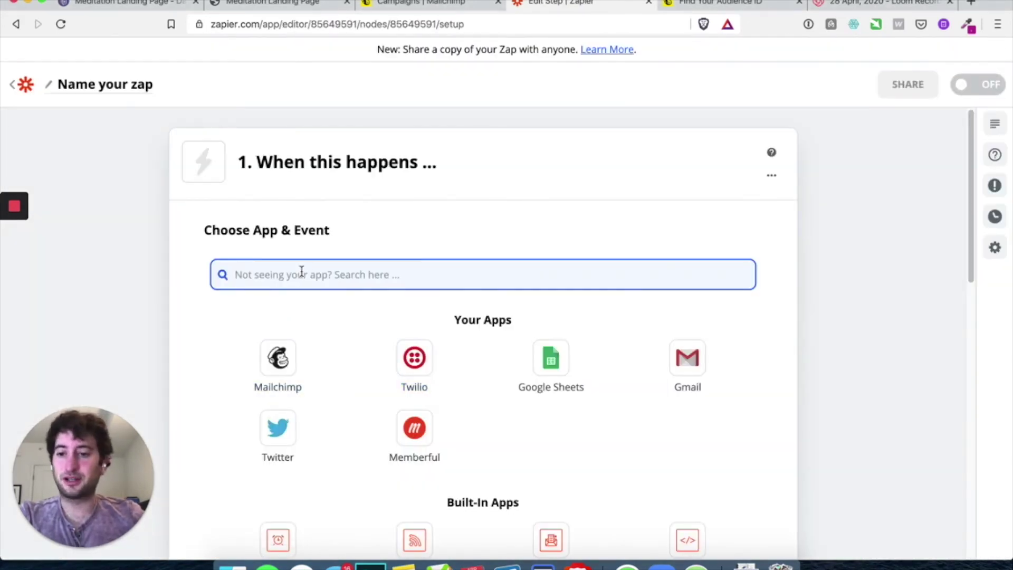
pyautogui.write('mail')
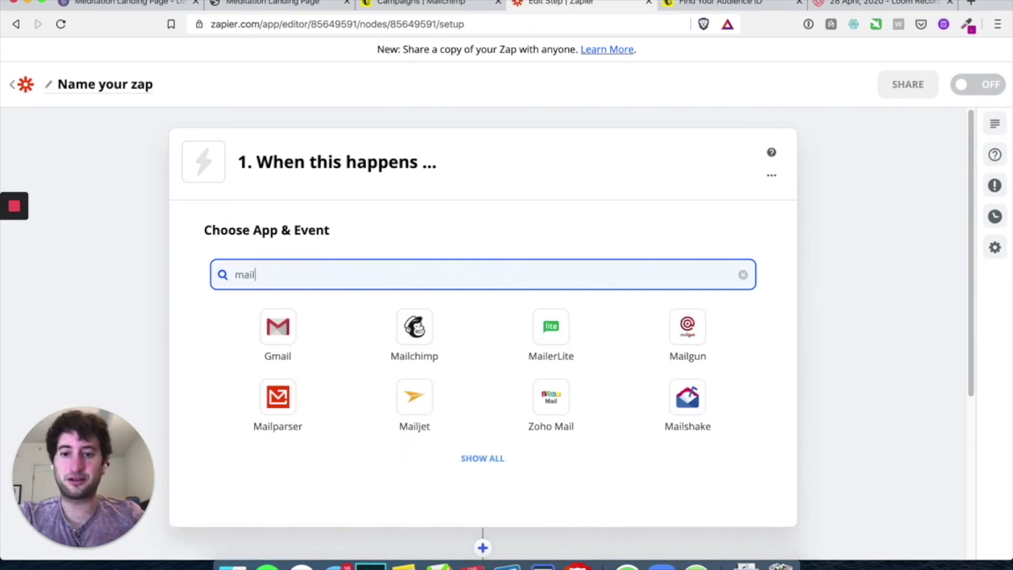
pyautogui.click(443, 333)
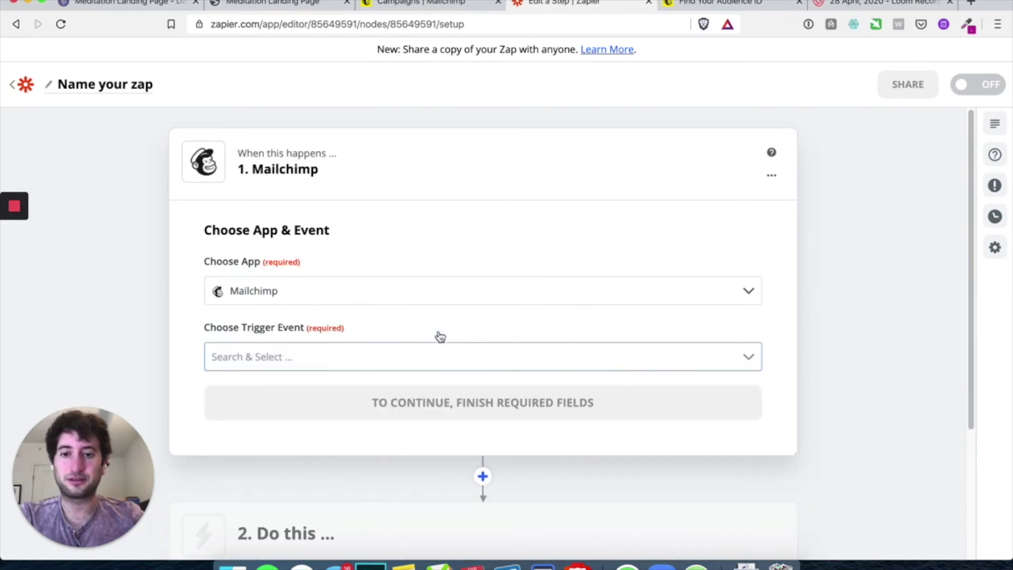
# Set the Mailchimp trigger event to New Subscriber and continue to the account step
pyautogui.click(317, 286)
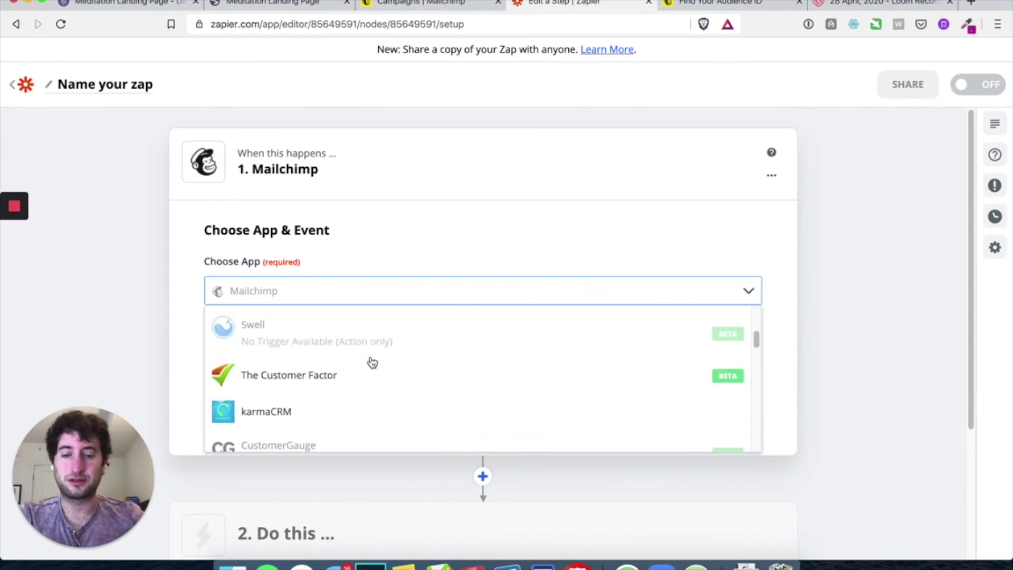
pyautogui.click(17, 239)
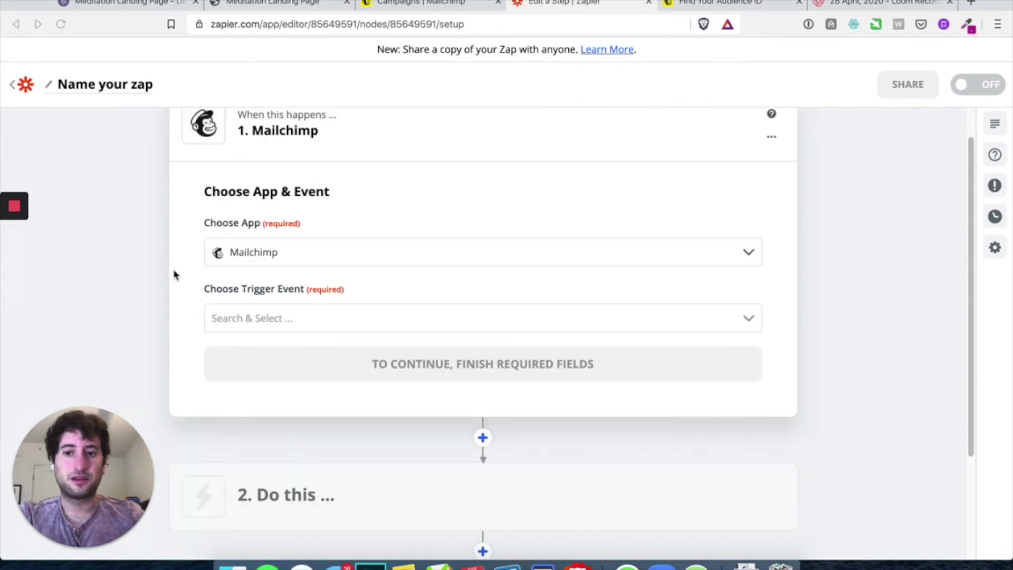
pyautogui.scroll(-1, 179, 268)
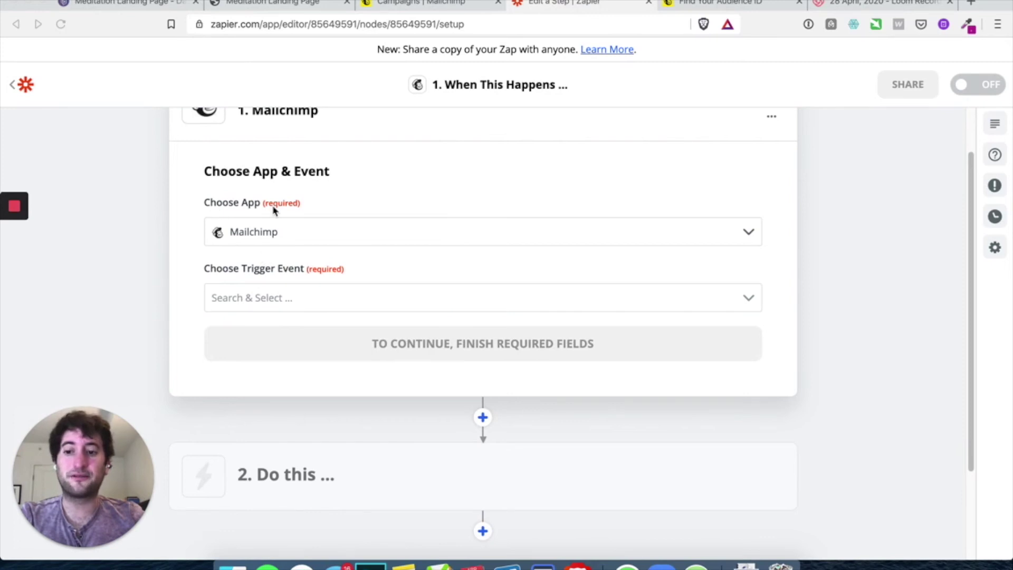
pyautogui.scroll(-1, 296, 271)
pyautogui.scroll(1, 295, 271)
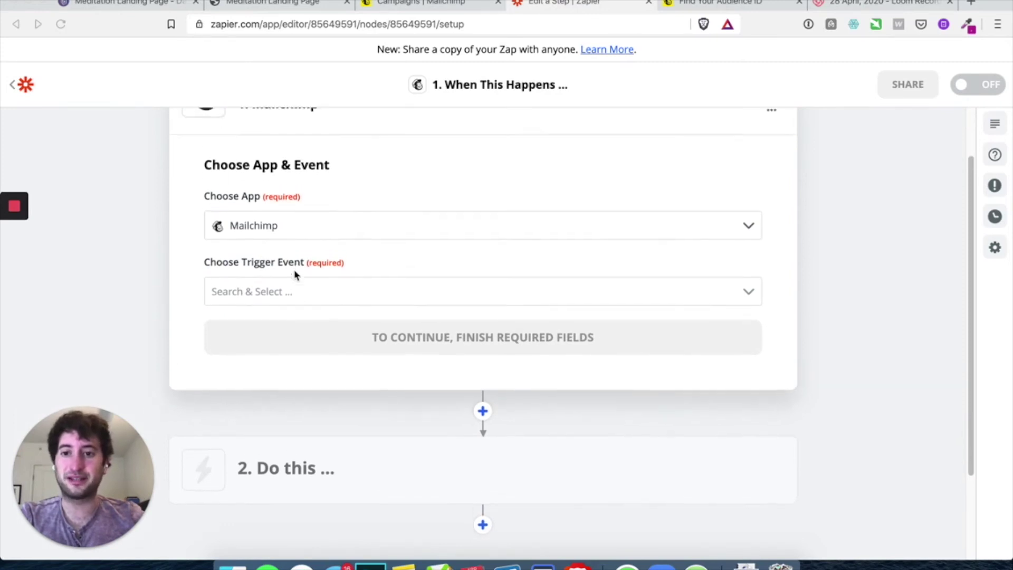
pyautogui.click(278, 304)
pyautogui.click(294, 306)
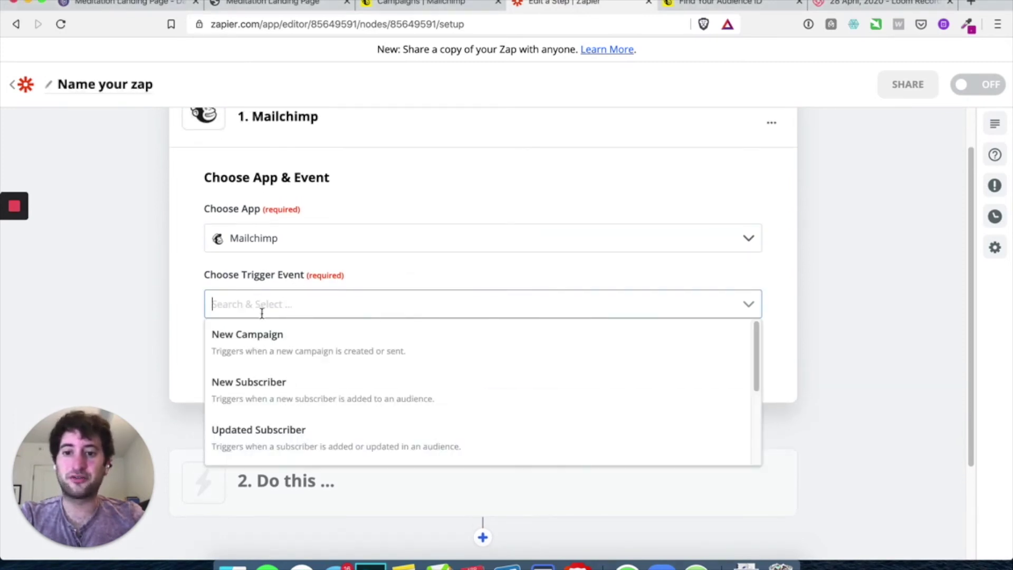
pyautogui.click(285, 390)
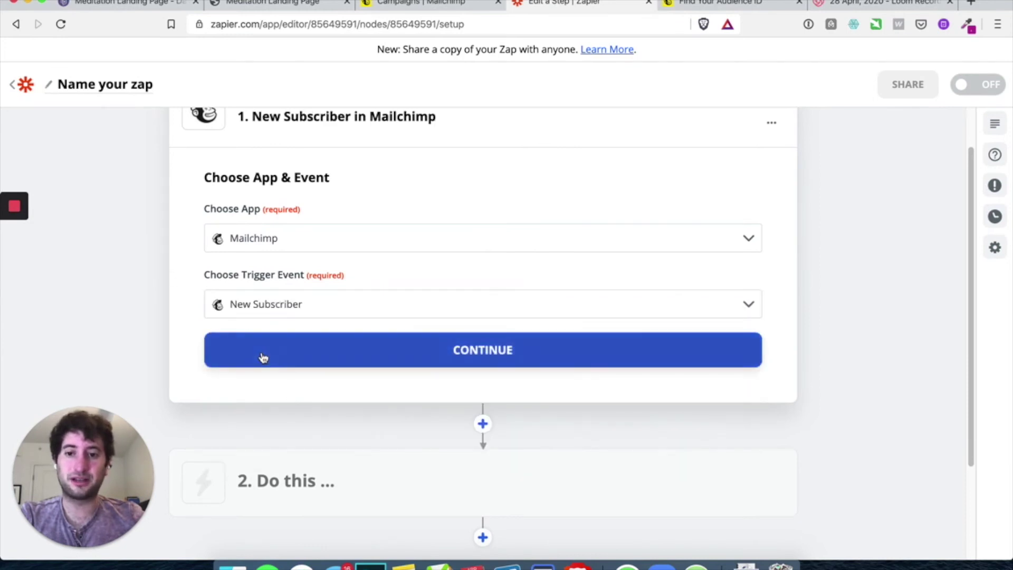
pyautogui.click(263, 358)
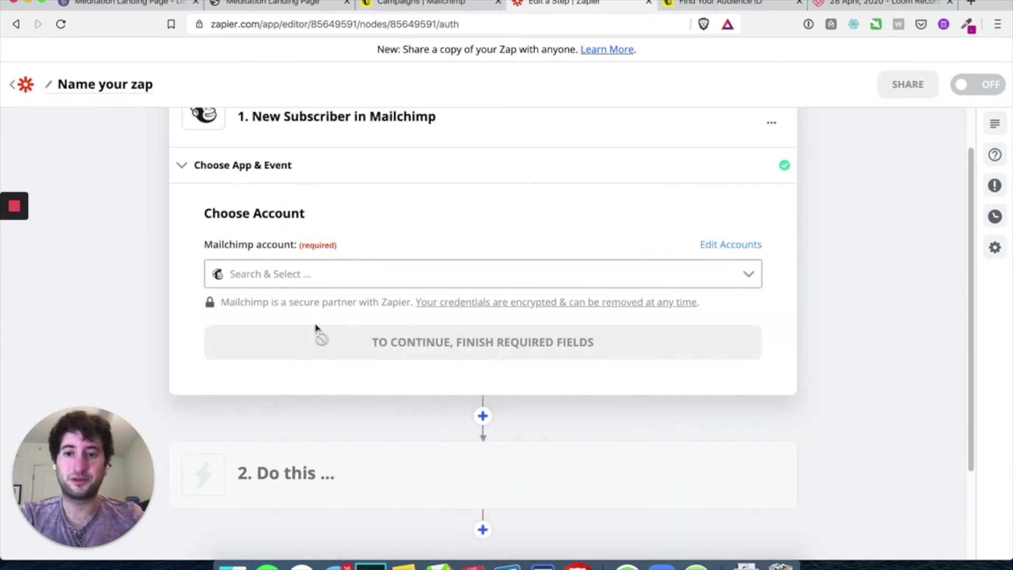
# Connect a new Mailchimp account to Zapier using the saved login and allow access
pyautogui.click(301, 280)
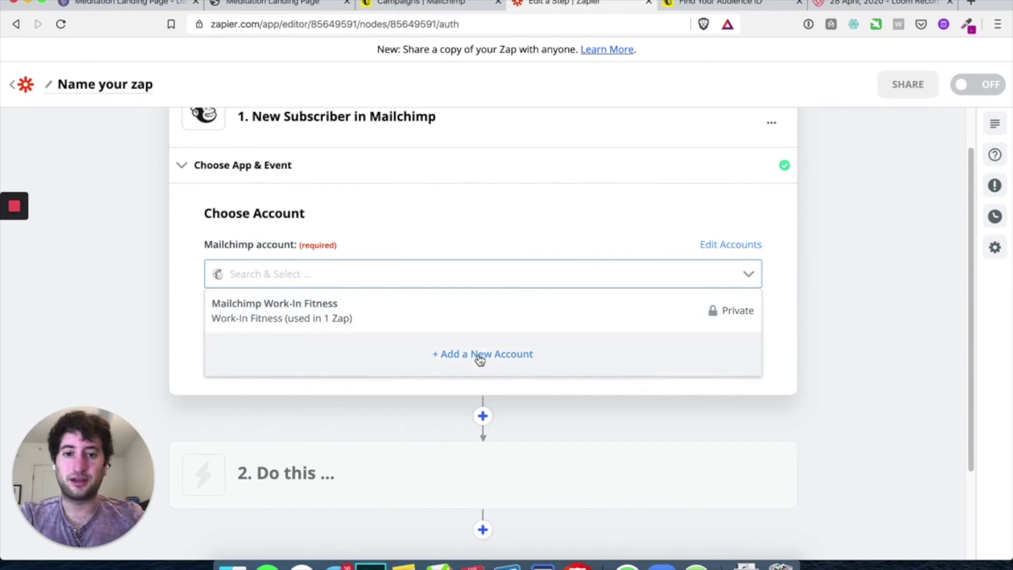
pyautogui.click(477, 355)
pyautogui.moveTo(223, 2); pyautogui.dragTo(405, 3)
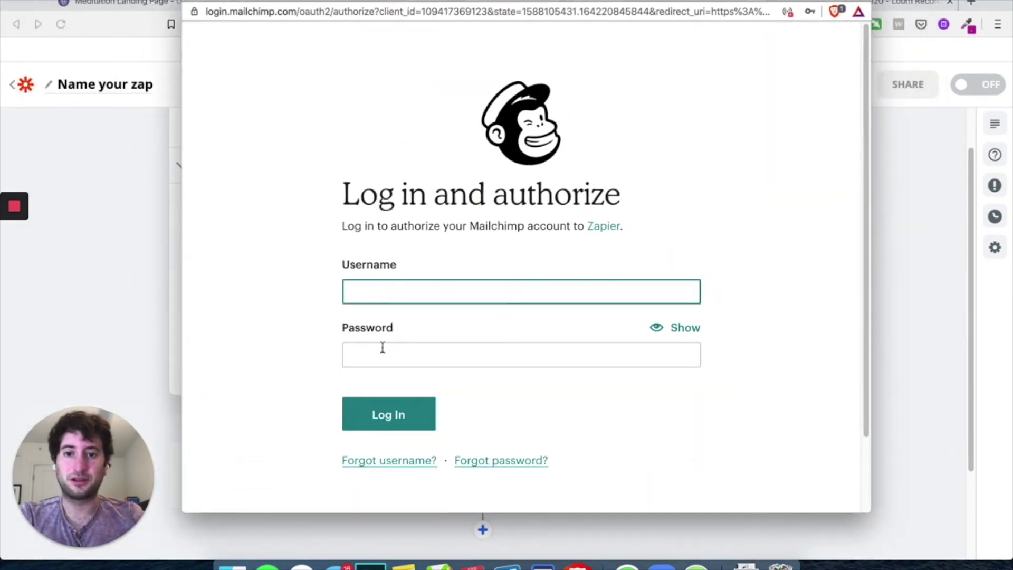
pyautogui.click(382, 353)
pyautogui.click(386, 204)
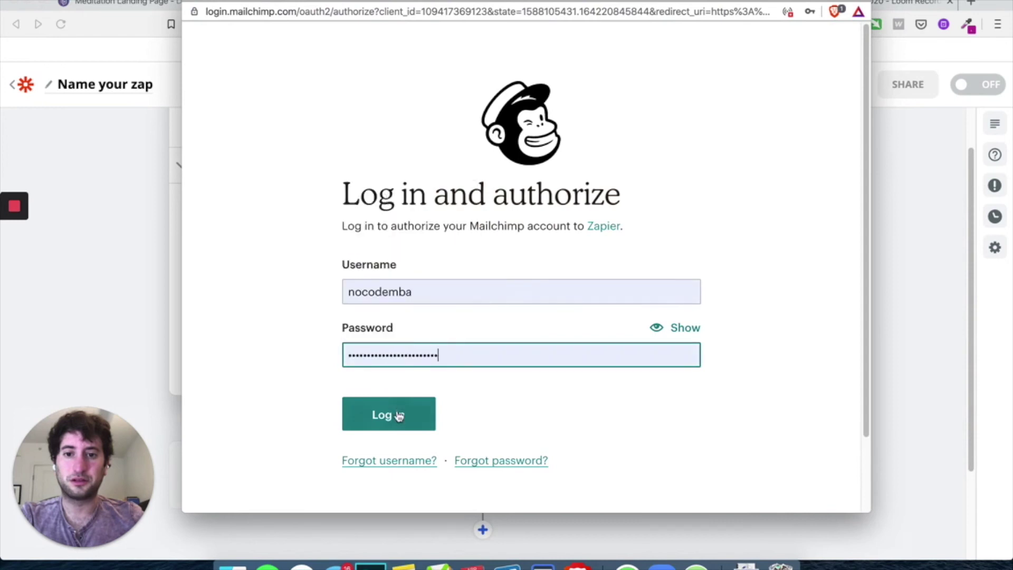
pyautogui.click(398, 416)
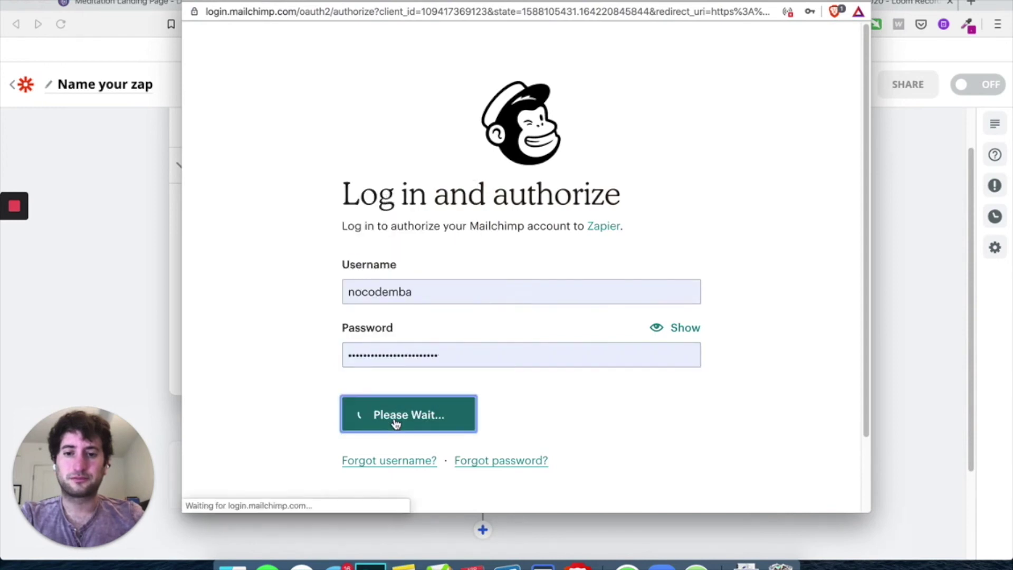
pyautogui.scroll(-4, 398, 290)
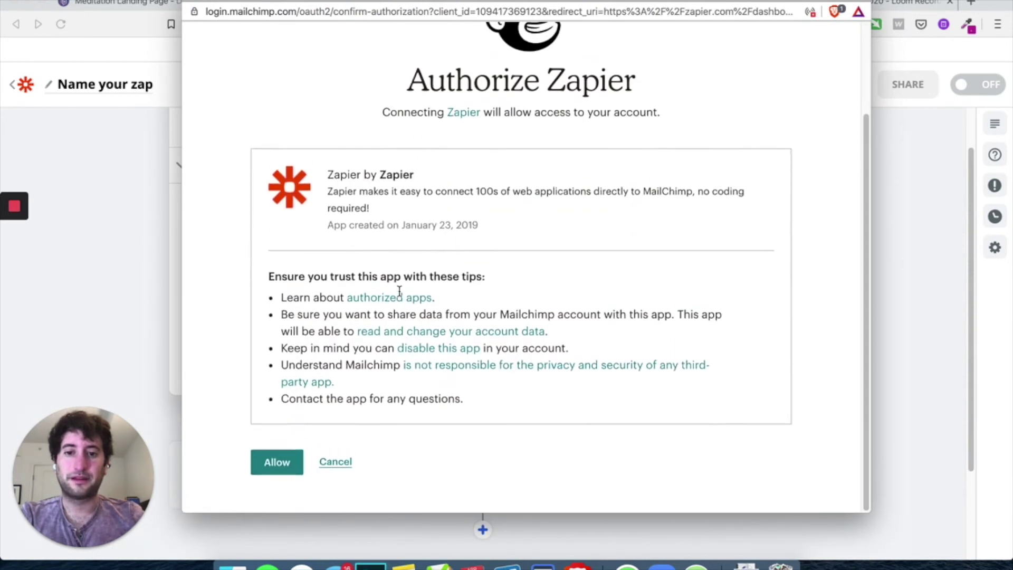
pyautogui.click(284, 469)
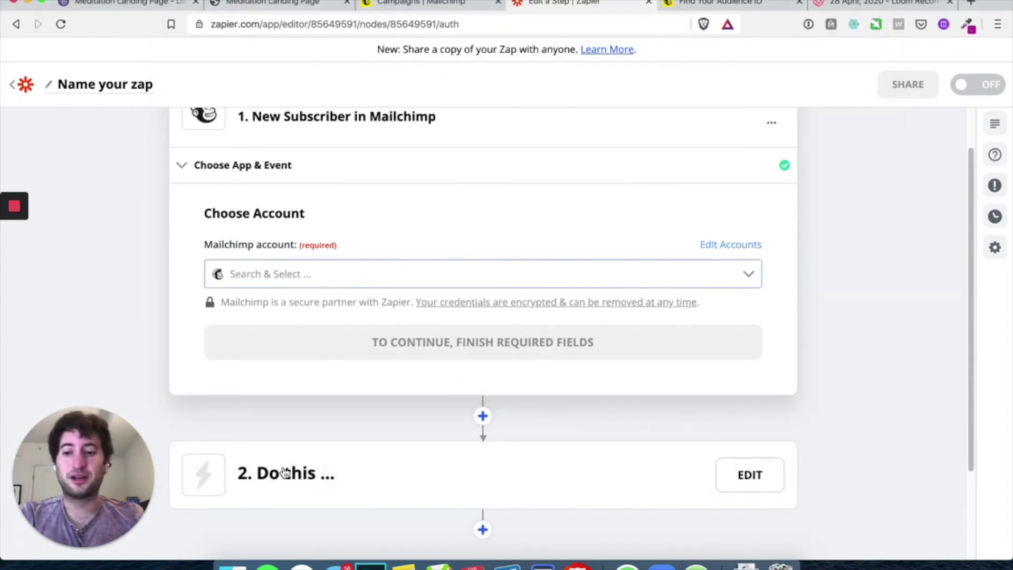
pyautogui.click(329, 334)
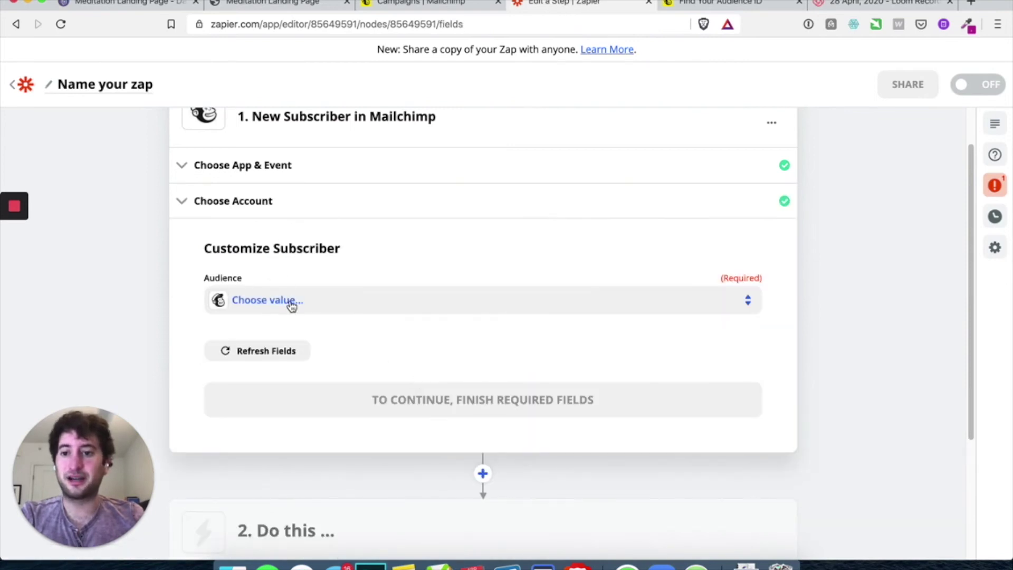
# Set the New Subscriber trigger's audience to No Code MBA and test it
pyautogui.click(292, 306)
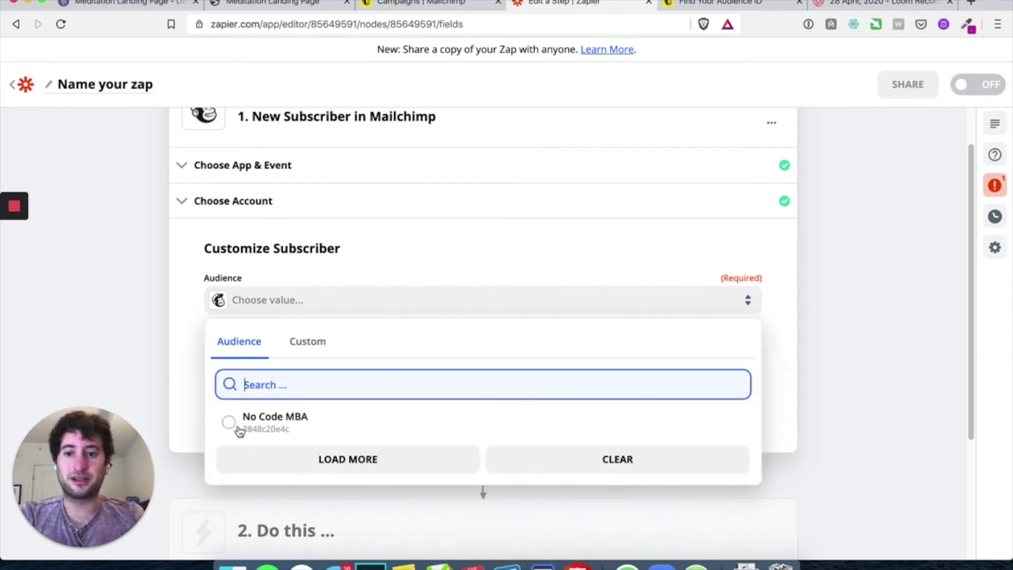
pyautogui.click(233, 422)
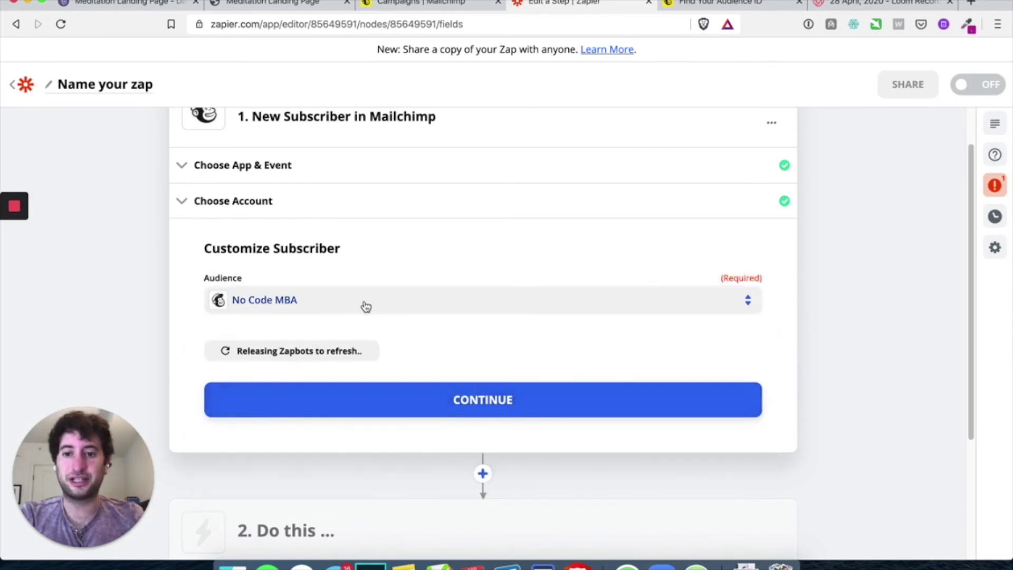
pyautogui.click(384, 401)
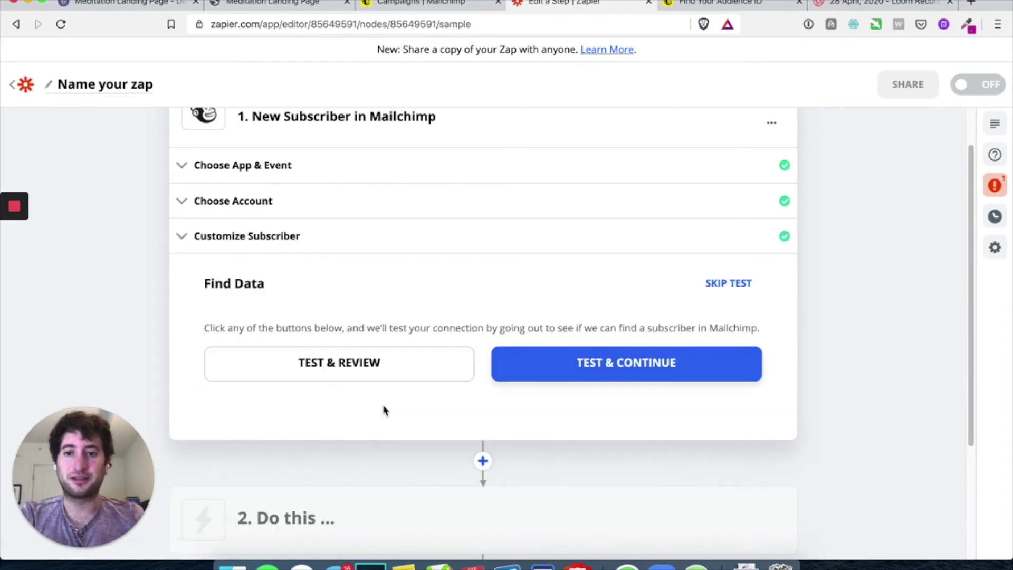
pyautogui.click(595, 289)
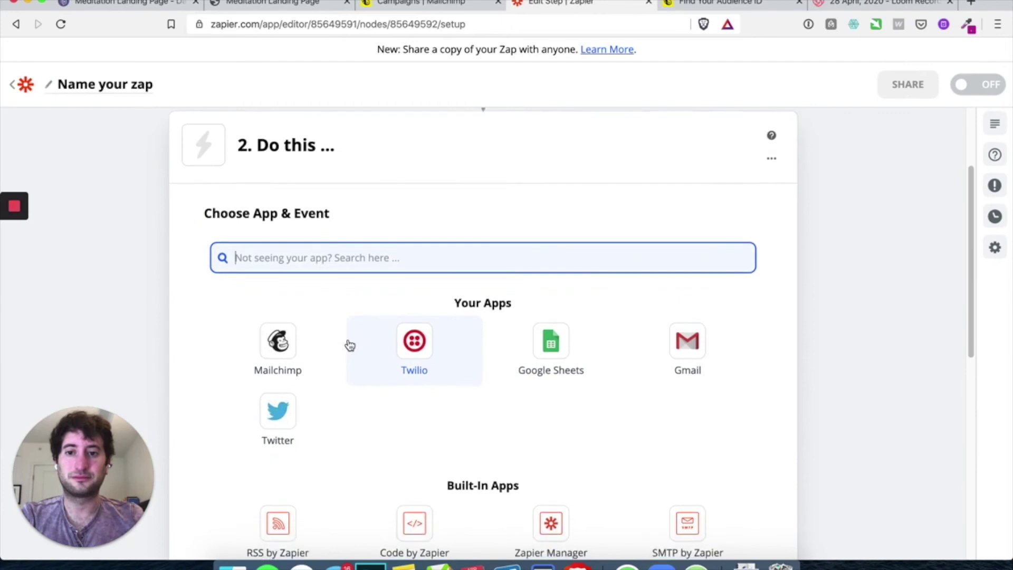
# Insert a Delay by Zapier step after the trigger with the Delay For event
pyautogui.scroll(3, 222, 234)
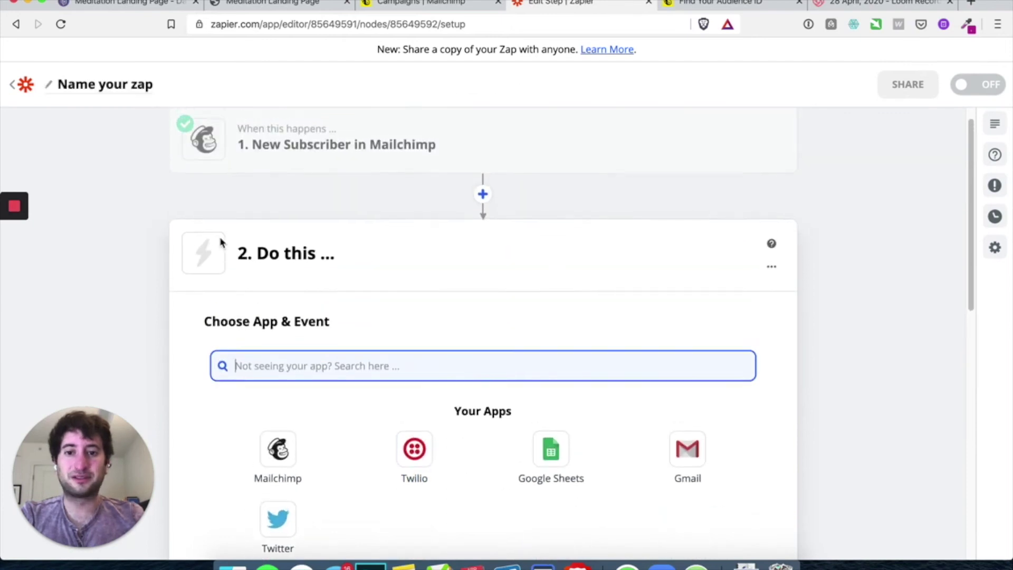
pyautogui.click(483, 205)
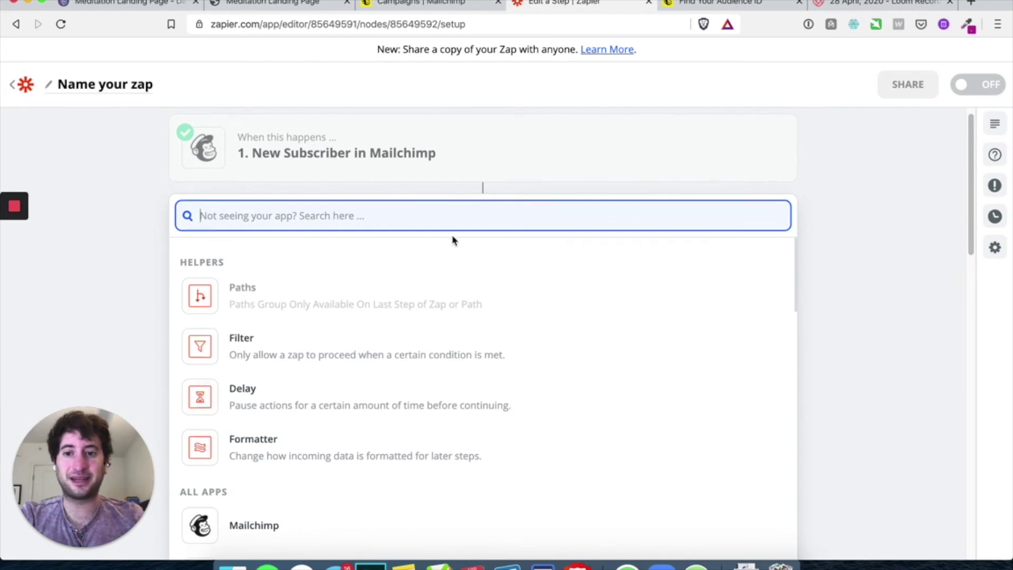
pyautogui.scroll(-5, 228, 274)
pyautogui.scroll(-12, 295, 356)
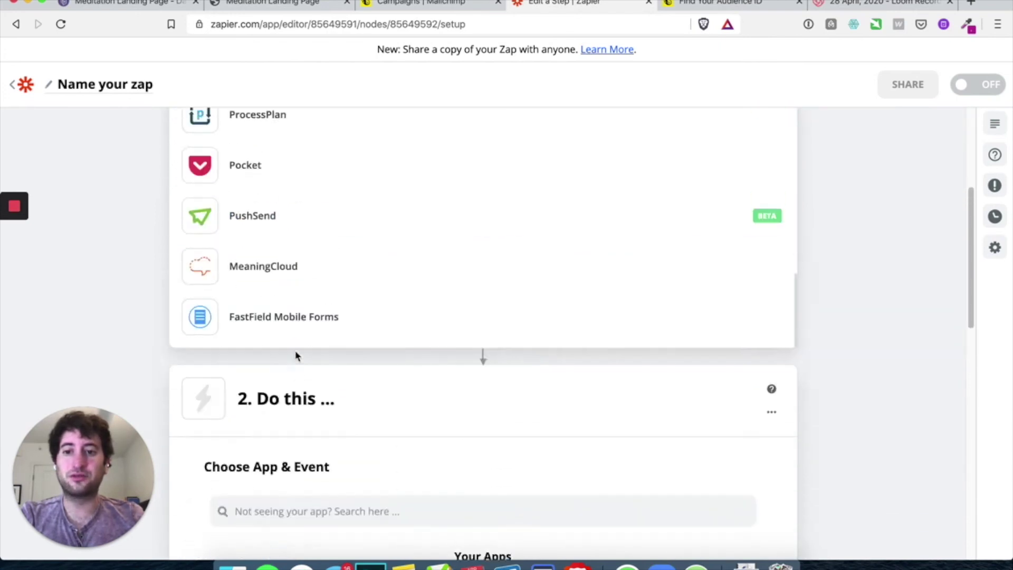
pyautogui.scroll(10, 293, 355)
pyautogui.scroll(-2, 149, 357)
pyautogui.scroll(1, 277, 352)
pyautogui.click(304, 306)
pyautogui.click(296, 290)
pyautogui.click(165, 283)
pyautogui.click(248, 351)
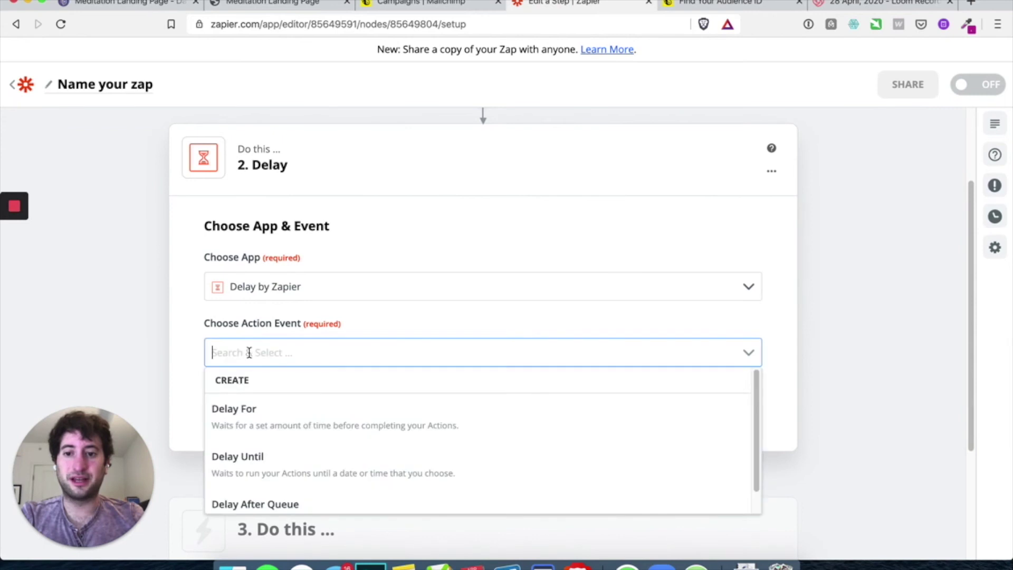
pyautogui.click(282, 378)
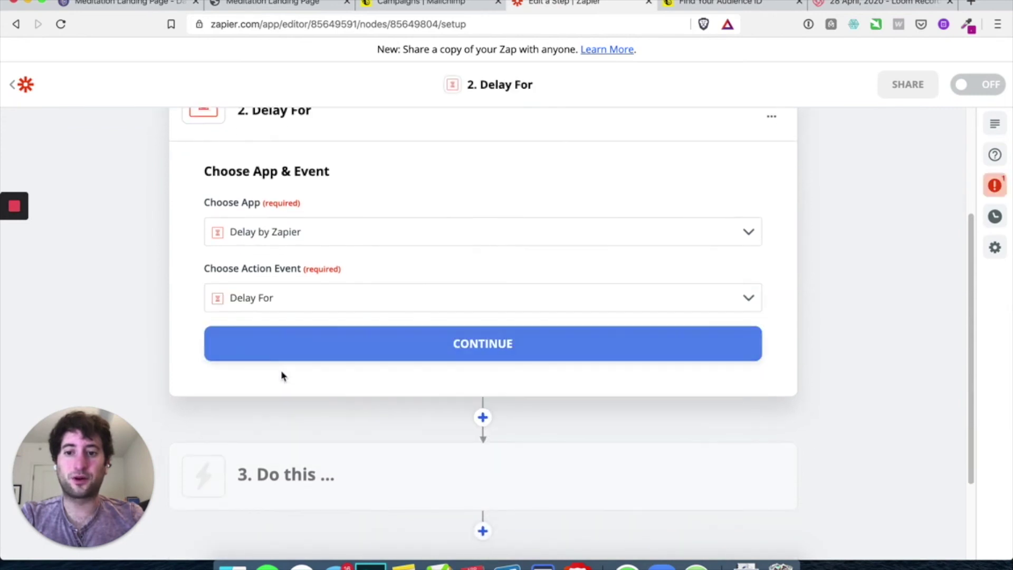
pyautogui.click(304, 349)
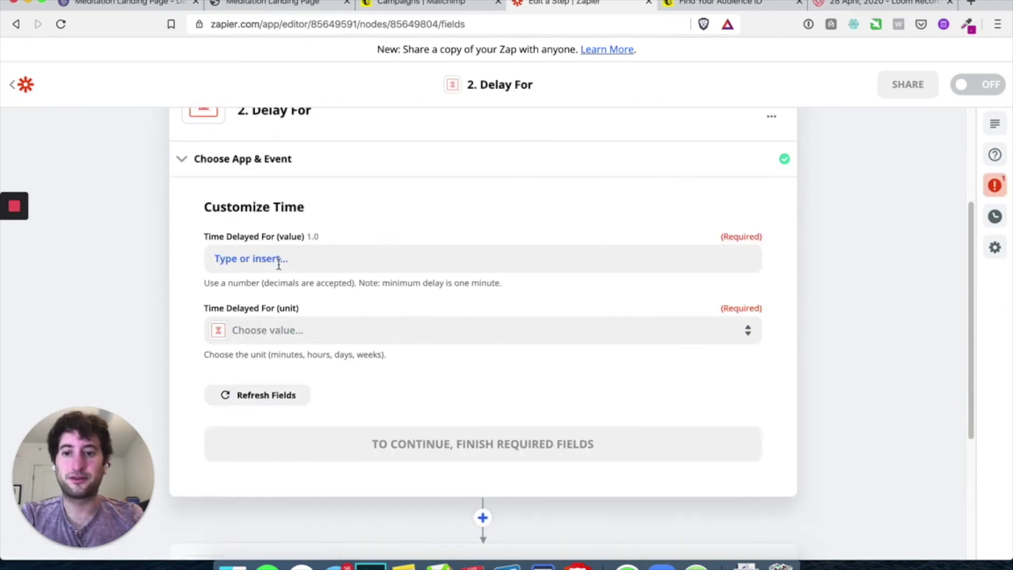
# Set the delay to 1 Days, then test the delay step
pyautogui.click(283, 259)
pyautogui.write('1')
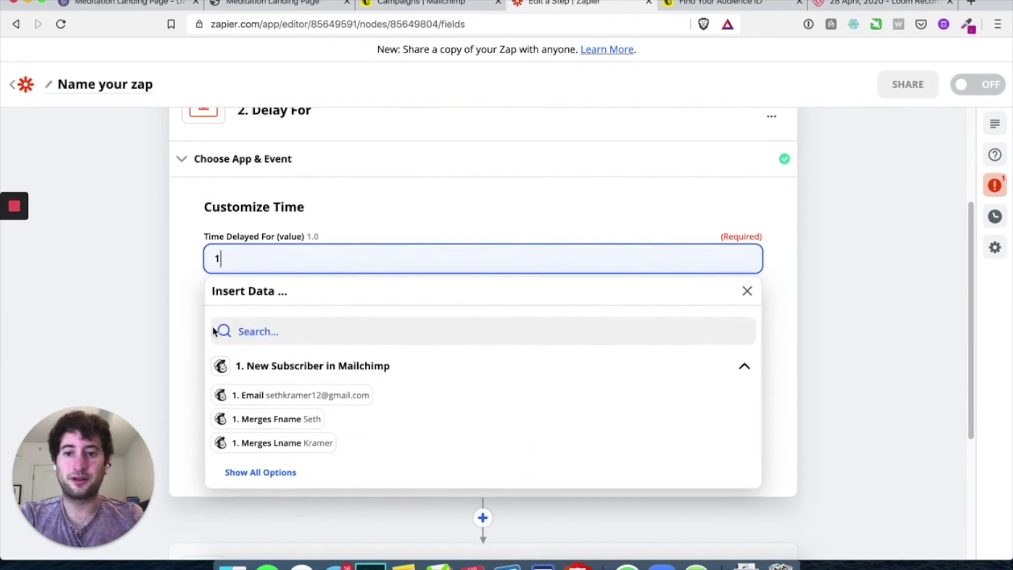
pyautogui.click(197, 316)
pyautogui.click(248, 330)
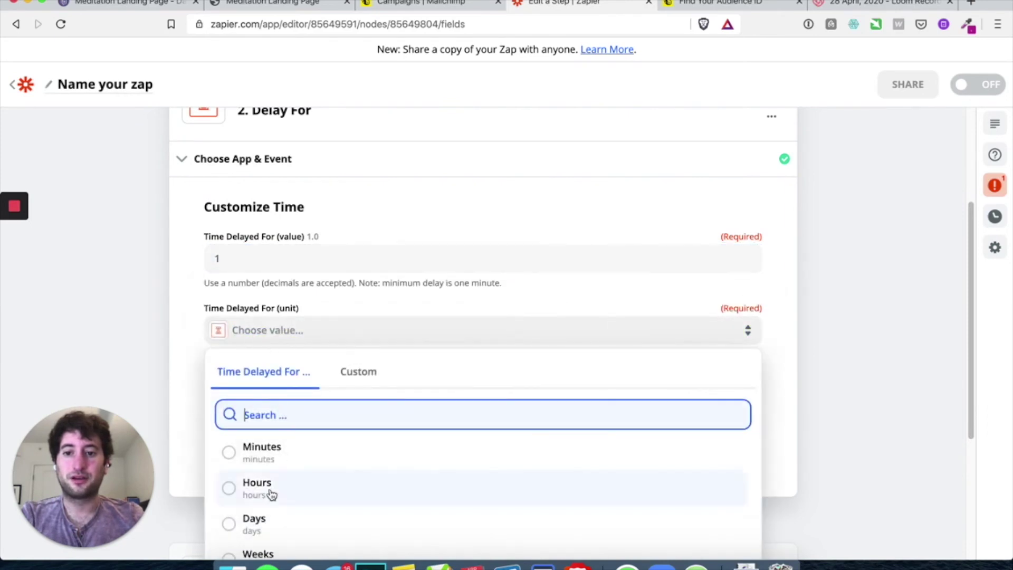
pyautogui.click(253, 530)
pyautogui.scroll(-2, 331, 389)
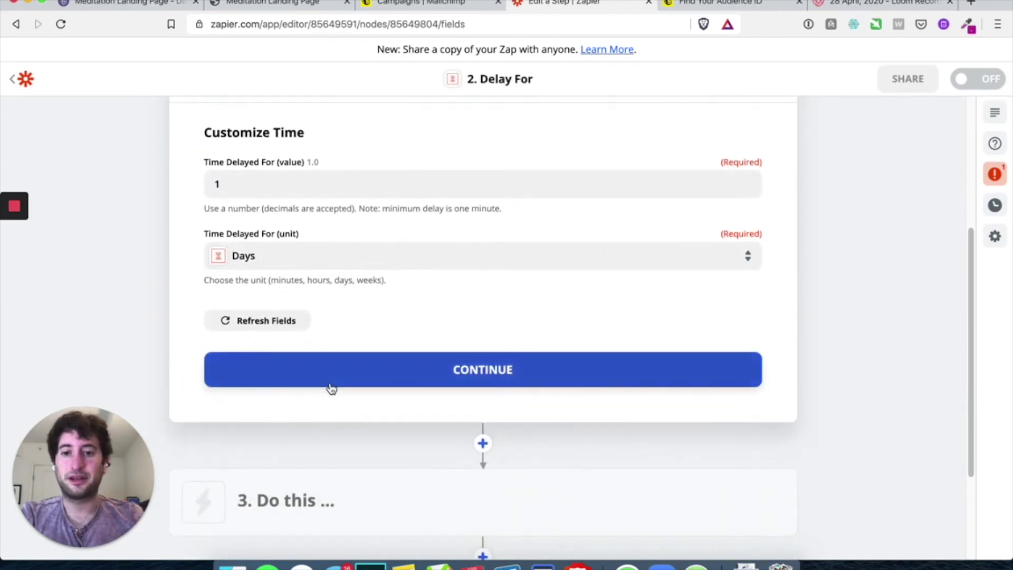
pyautogui.click(331, 386)
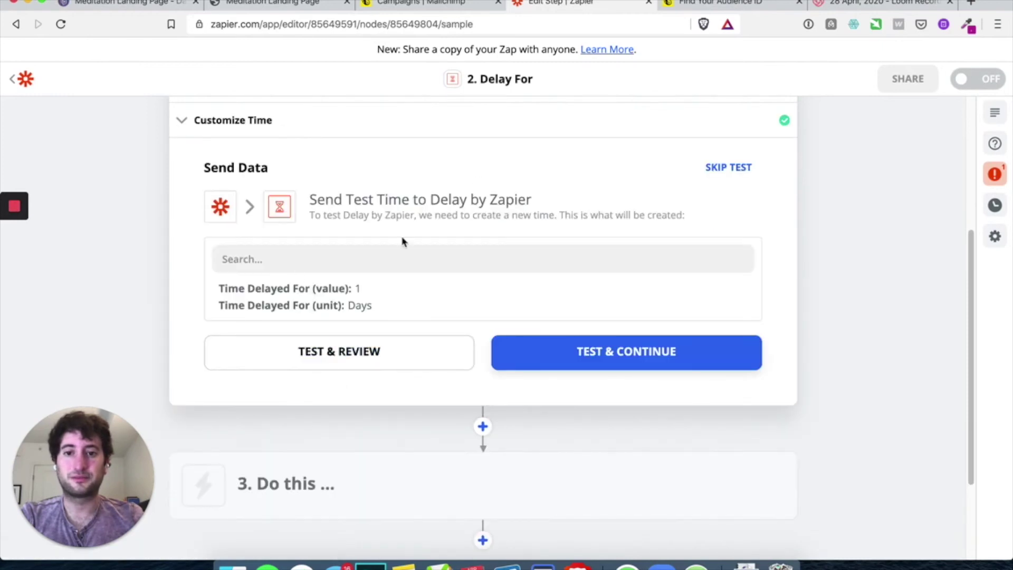
pyautogui.click(599, 353)
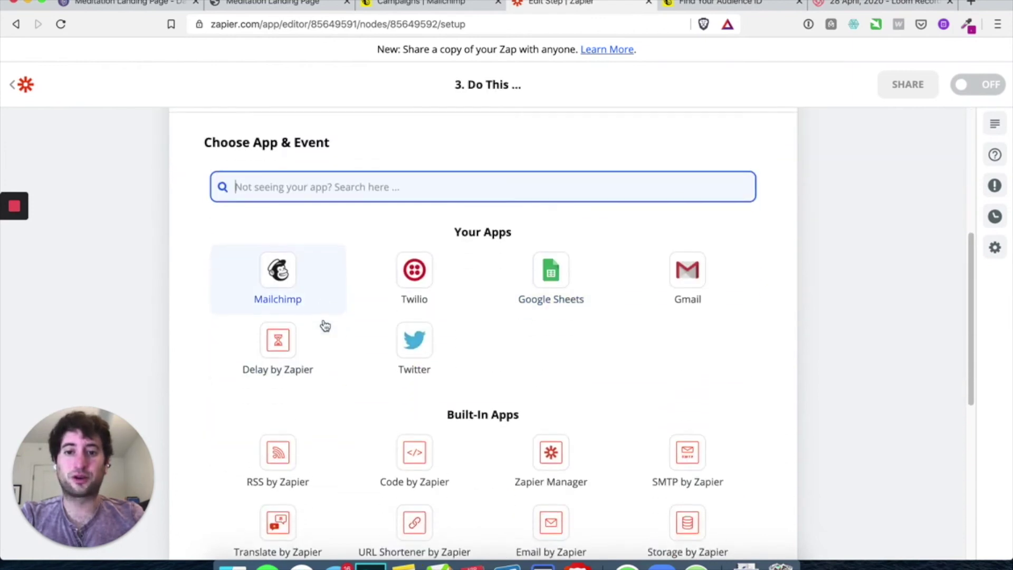
# Make step 3 a Gmail Send Email action using the connected Gmail account
pyautogui.click(685, 274)
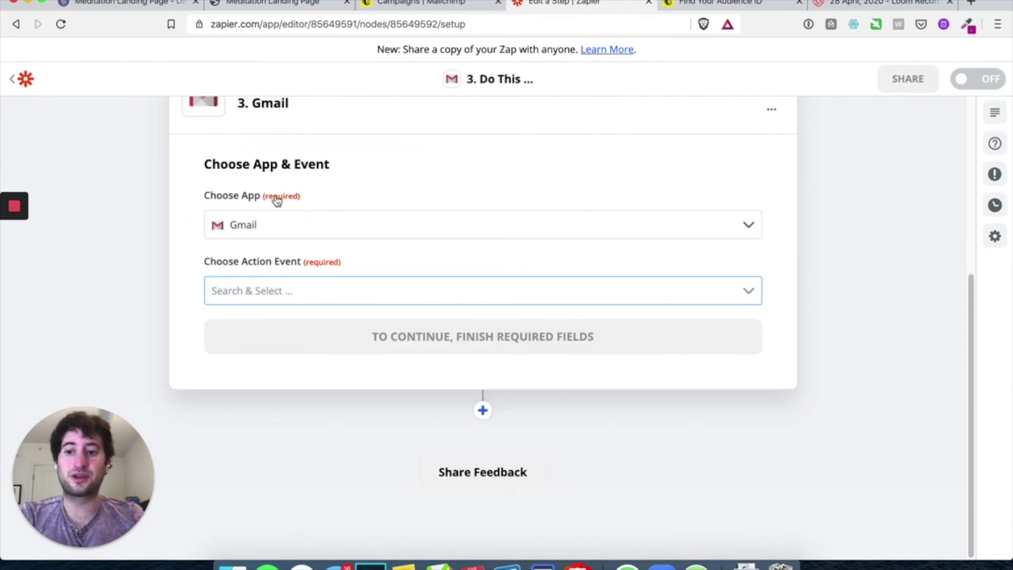
pyautogui.click(281, 285)
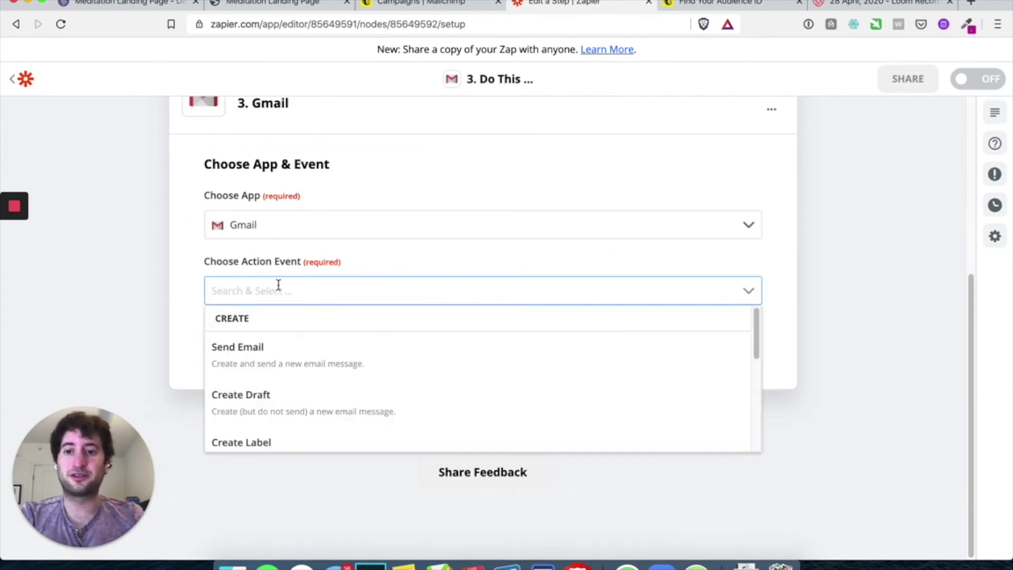
pyautogui.click(286, 346)
pyautogui.click(342, 347)
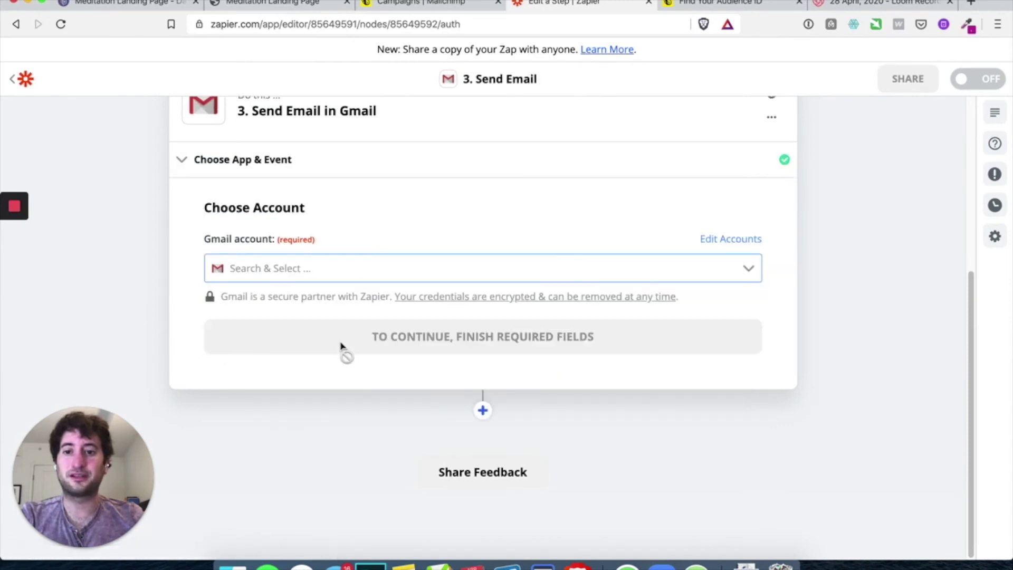
pyautogui.click(296, 267)
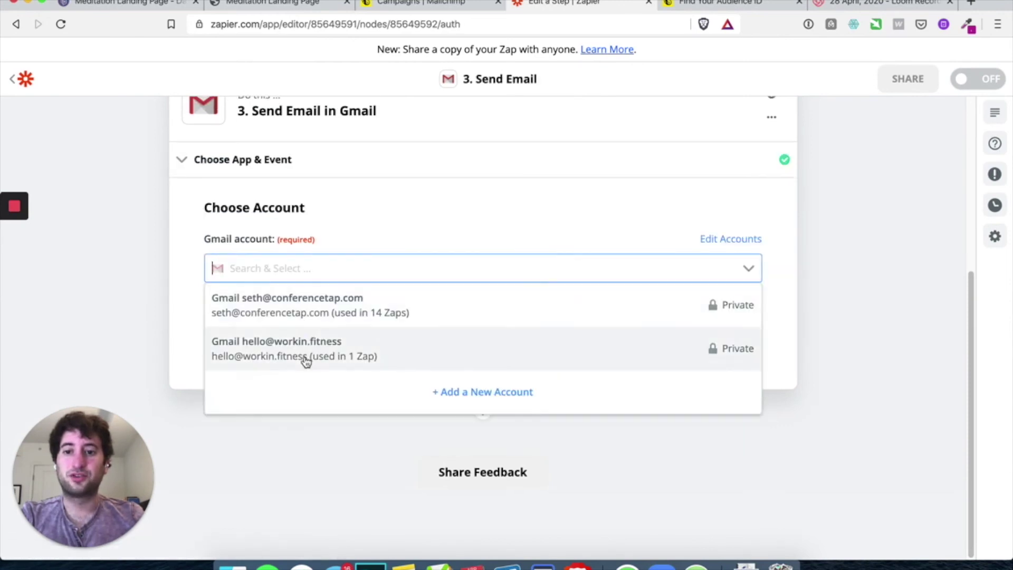
pyautogui.click(351, 324)
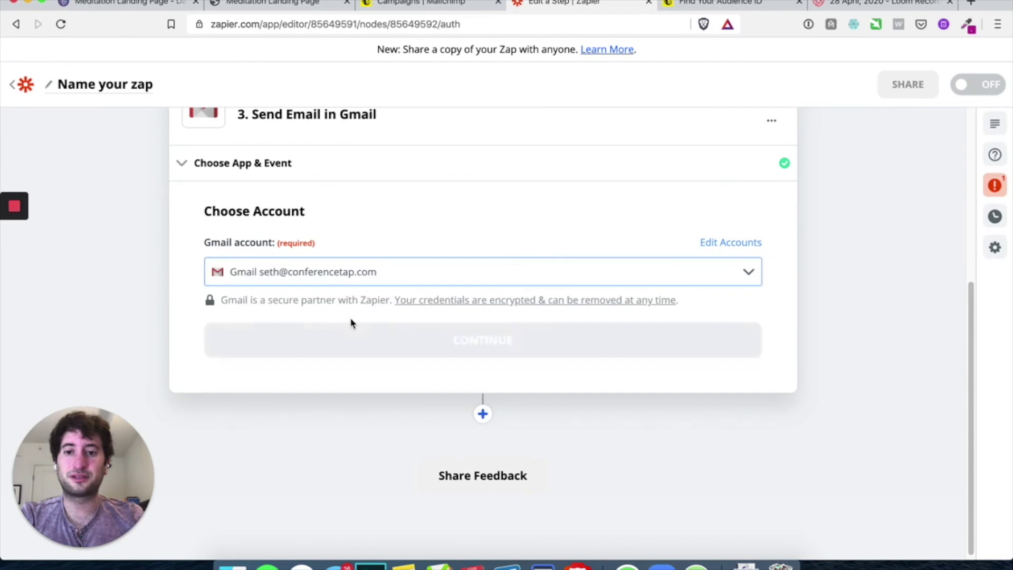
pyautogui.click(402, 351)
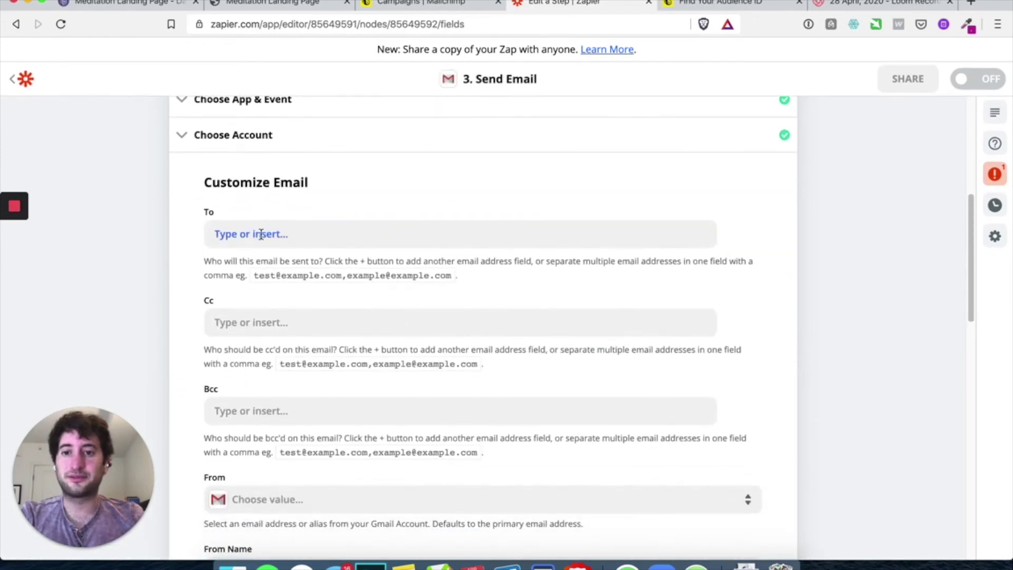
# Address the email to the new subscriber's Mailchimp email address
pyautogui.click(250, 227)
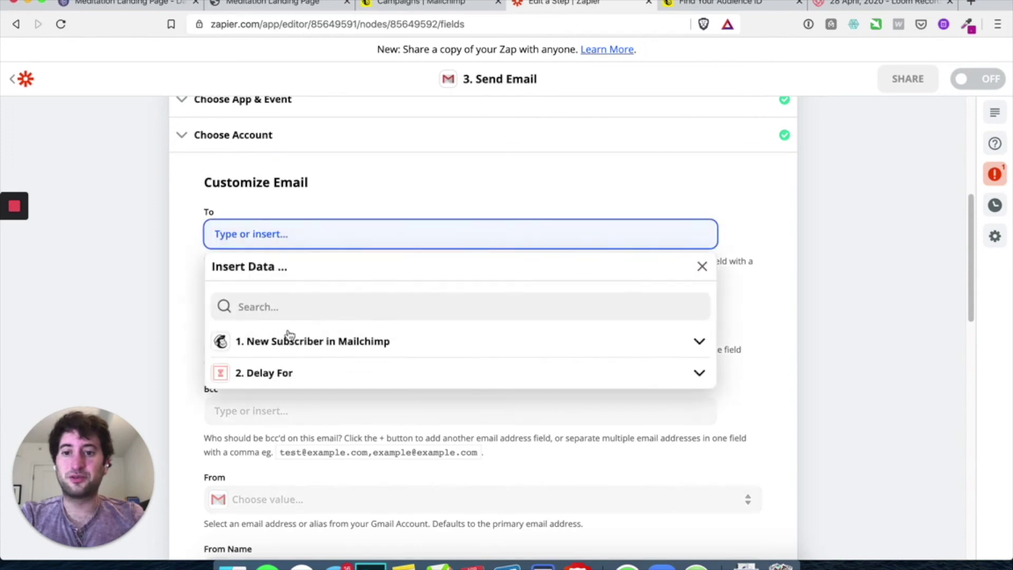
pyautogui.click(287, 344)
pyautogui.click(292, 375)
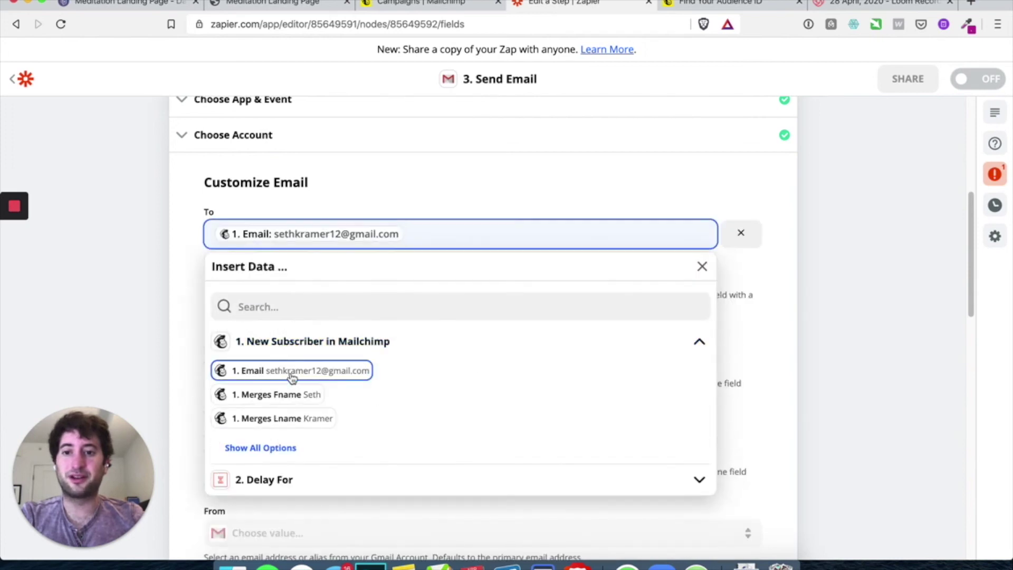
pyautogui.click(174, 346)
# Choose the connected Gmail address as the email's From sender
pyautogui.scroll(-3, 174, 346)
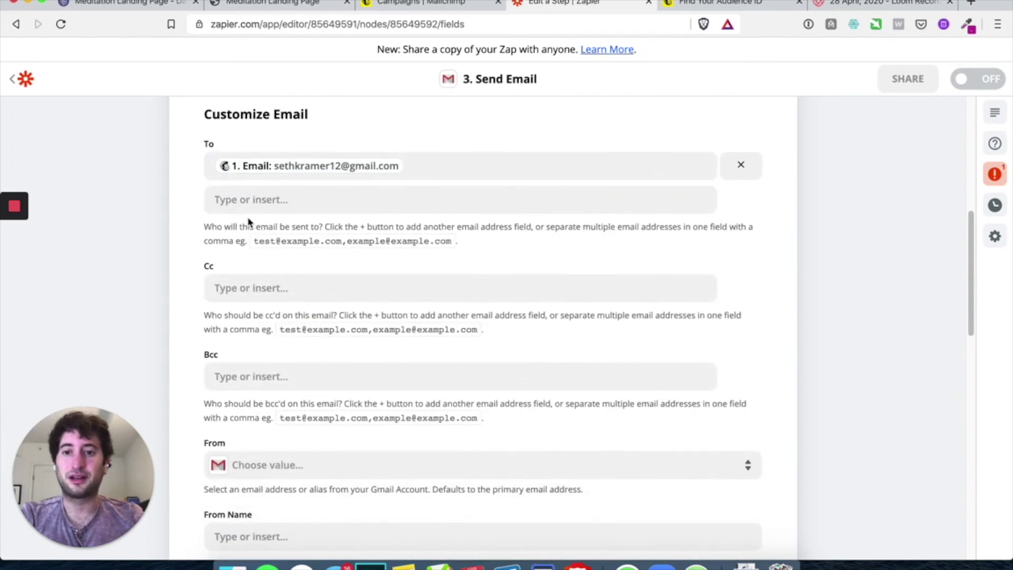
pyautogui.scroll(-1, 253, 277)
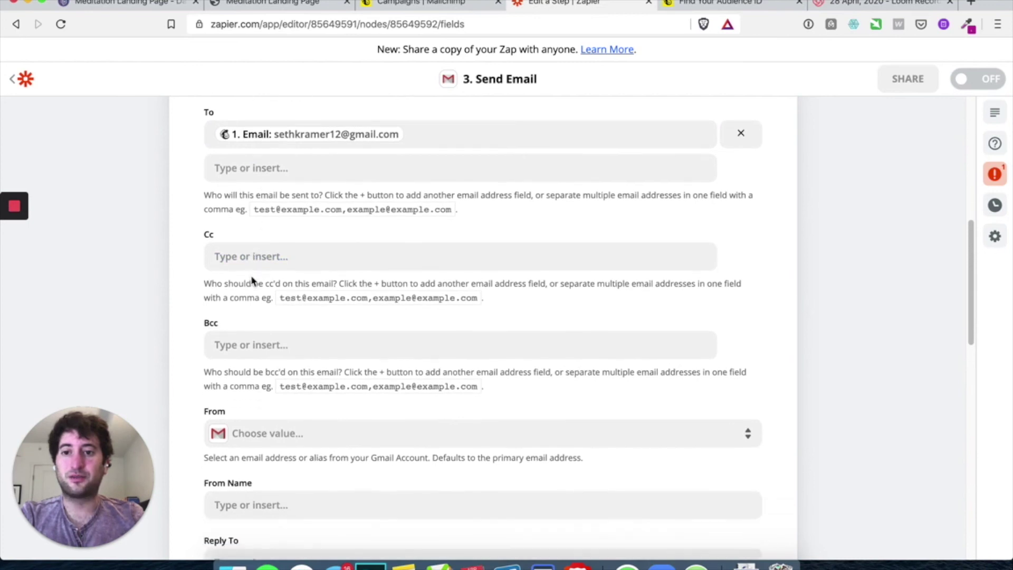
pyautogui.scroll(-3, 268, 348)
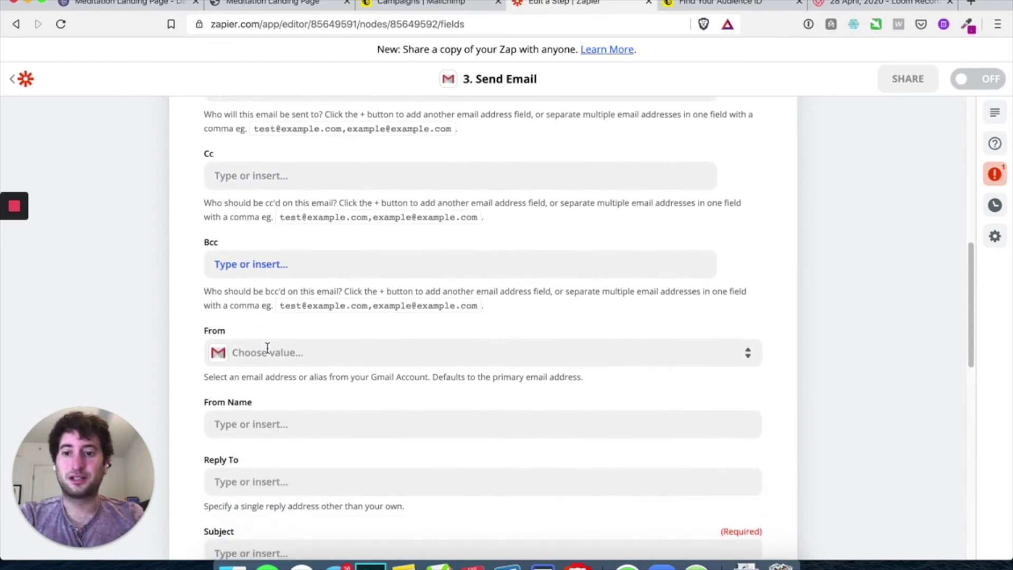
pyautogui.click(286, 350)
pyautogui.click(265, 476)
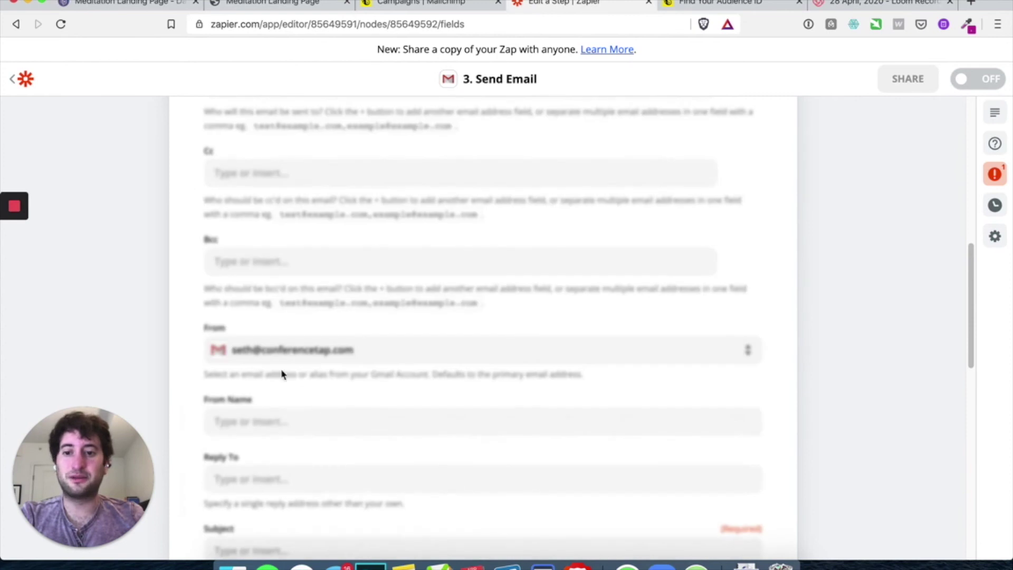
pyautogui.scroll(-9, 228, 349)
pyautogui.scroll(-1, 228, 350)
pyautogui.scroll(1, 233, 346)
pyautogui.scroll(-1, 269, 260)
# Enter the sender's display name in the From Name field
pyautogui.click(248, 140)
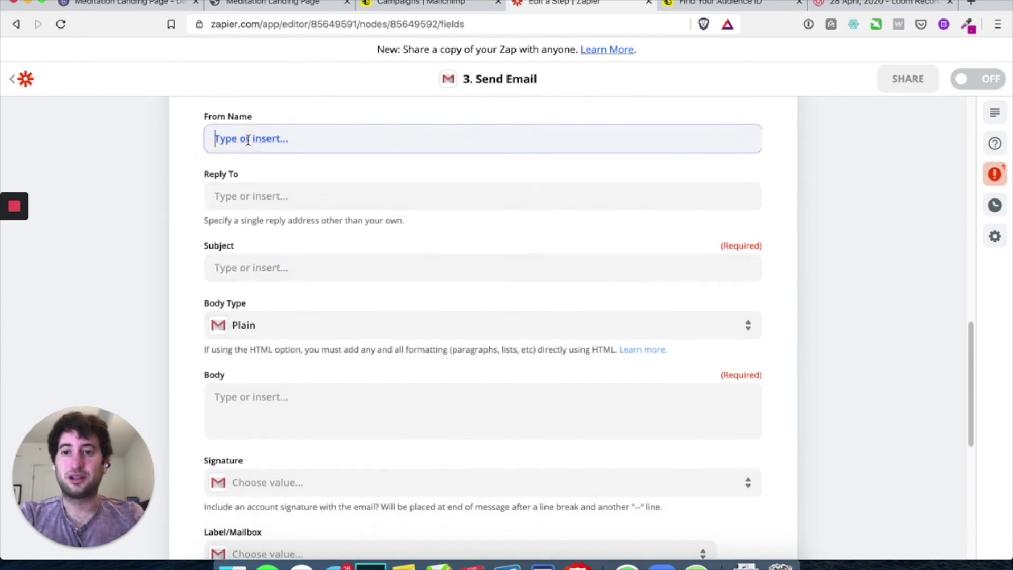
pyautogui.click(181, 147)
pyautogui.click(239, 133)
pyautogui.write('Seth')
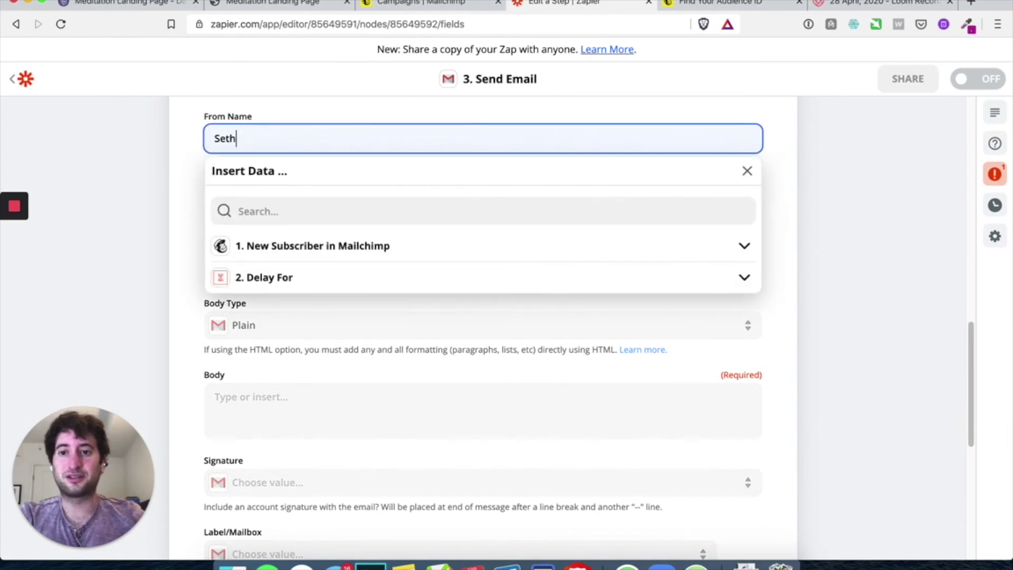
pyautogui.write(' K')
pyautogui.click(176, 158)
pyautogui.scroll(-2, 185, 190)
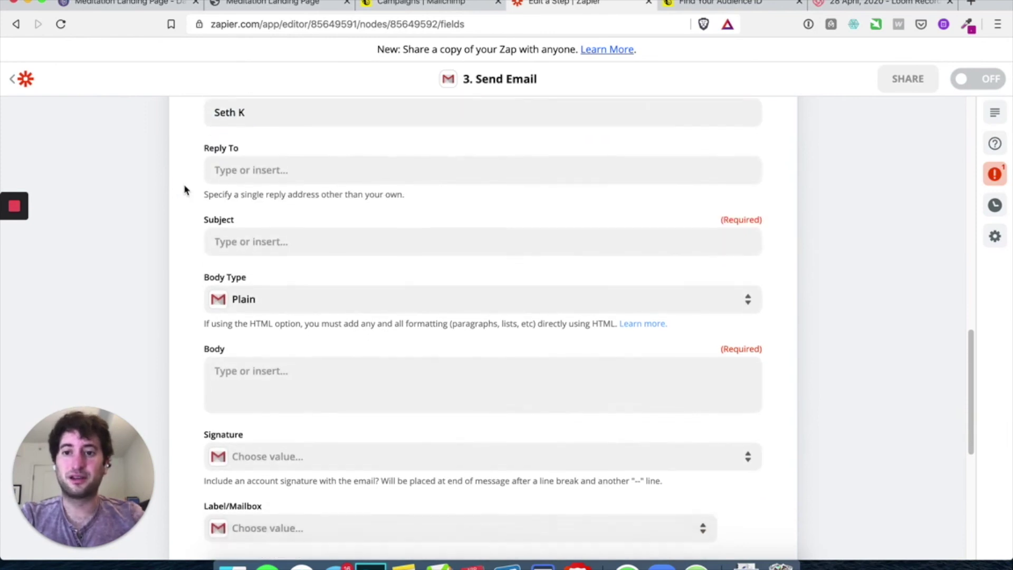
# Set the subject to 'Welcome to the list.' and the body to 'This is the first email in our Welcome series.'
pyautogui.click(224, 218)
pyautogui.write('Welcome to the list.')
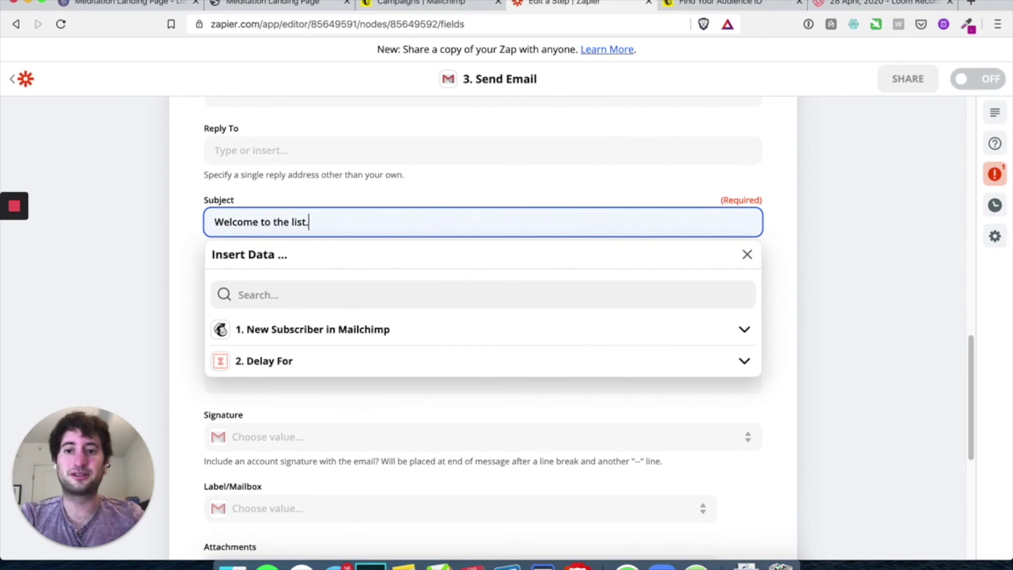
pyautogui.click(120, 260)
pyautogui.scroll(-2, 195, 294)
pyautogui.click(249, 308)
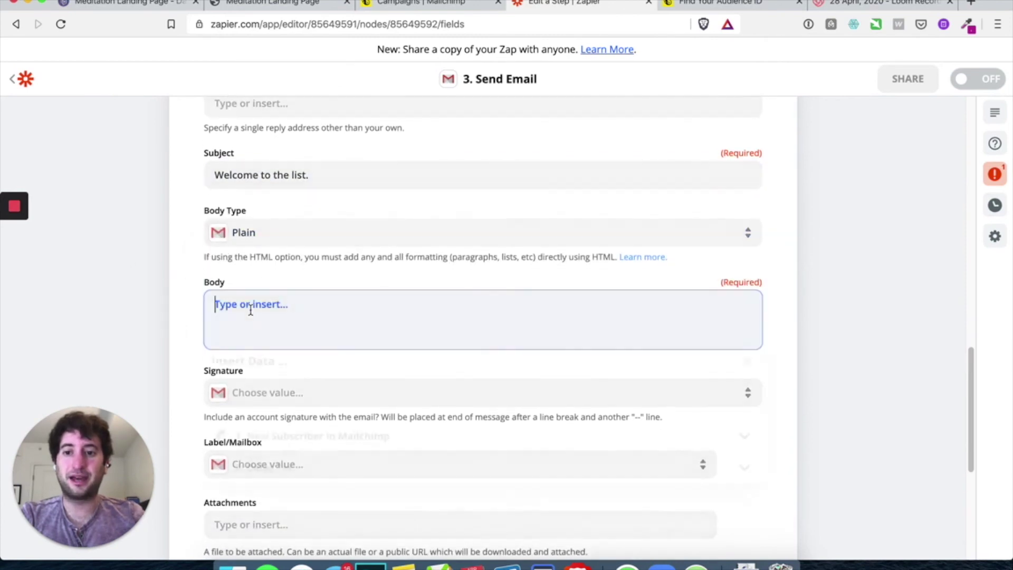
pyautogui.write('Thi')
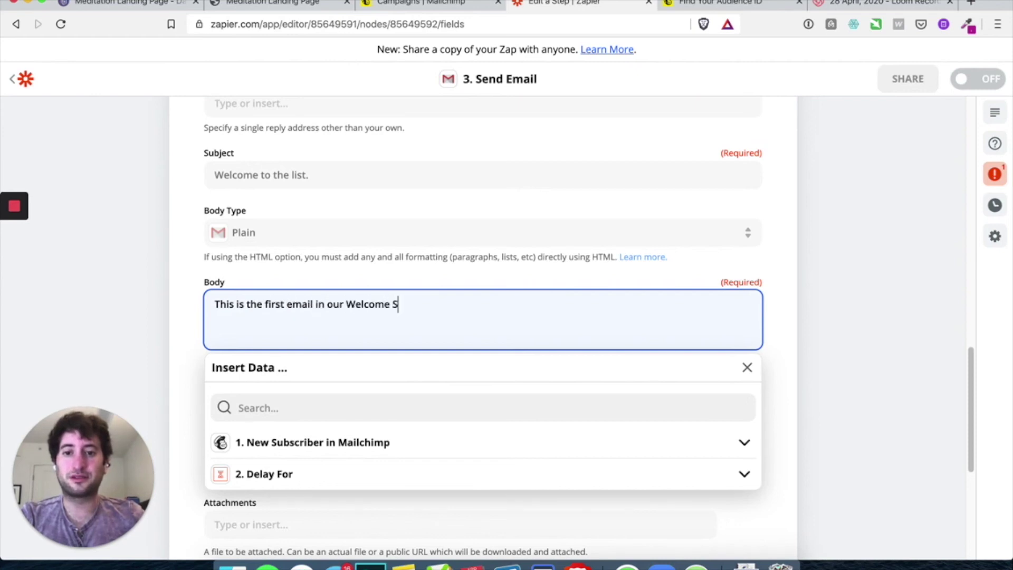
pyautogui.click(172, 325)
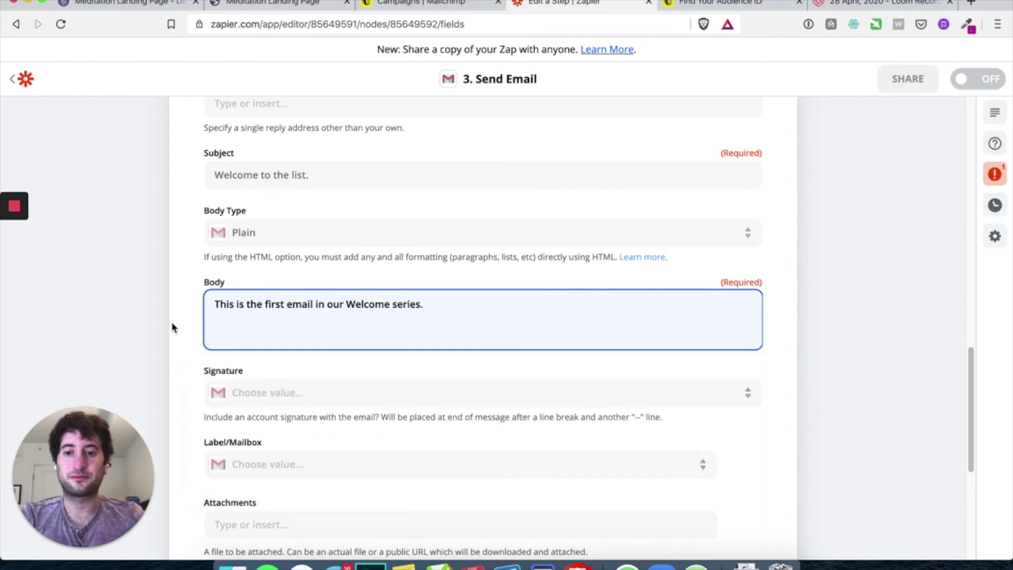
pyautogui.scroll(-5, 192, 343)
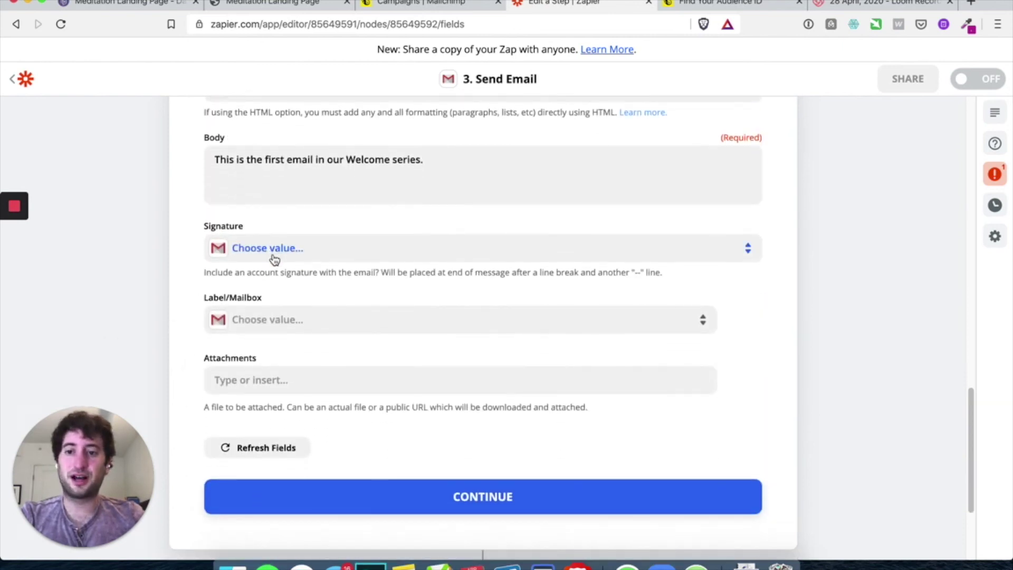
pyautogui.scroll(-2, 316, 370)
# Save and test the Gmail email step
pyautogui.click(401, 398)
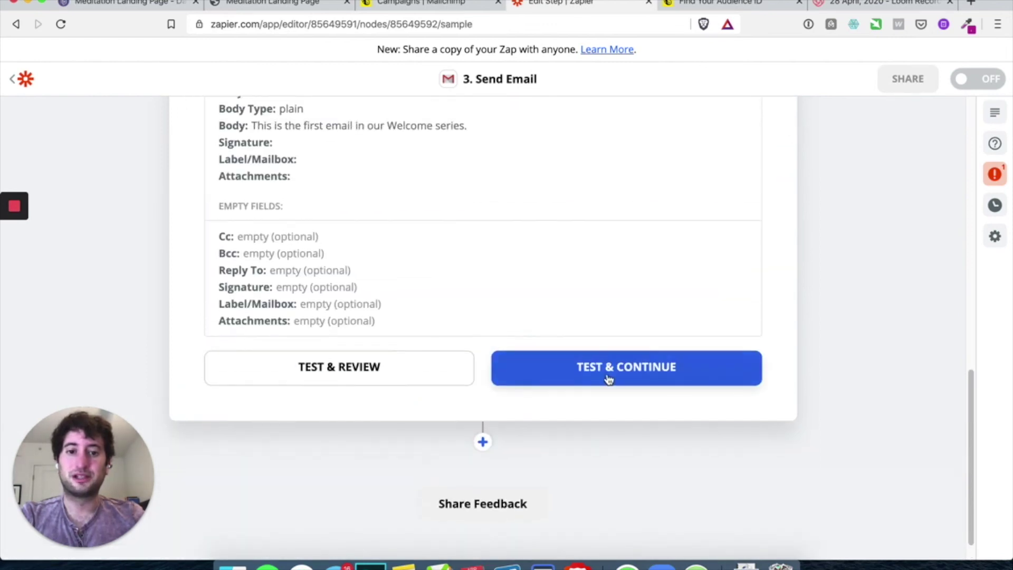
pyautogui.click(606, 376)
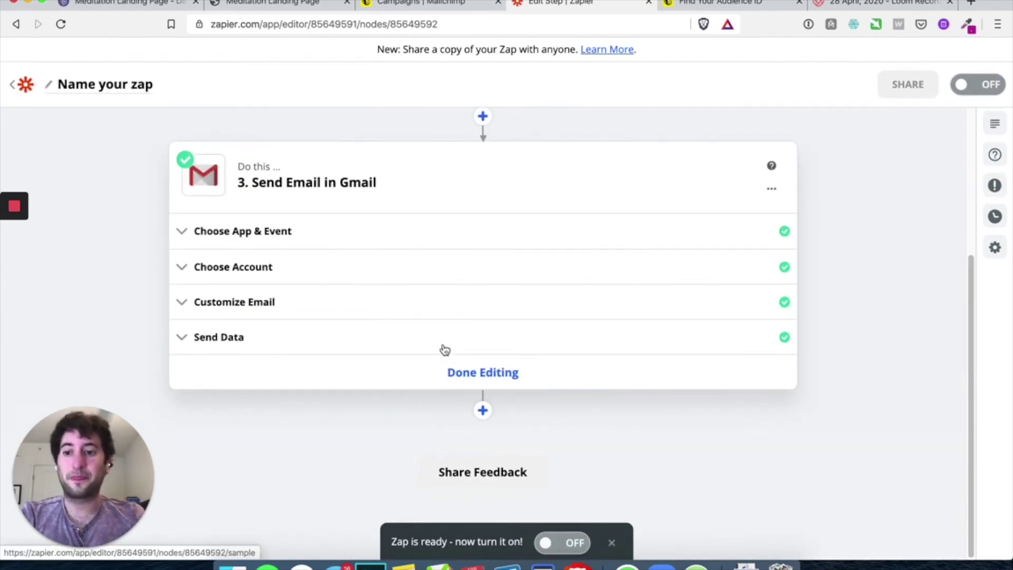
pyautogui.scroll(2, 301, 262)
pyautogui.scroll(-2, 509, 364)
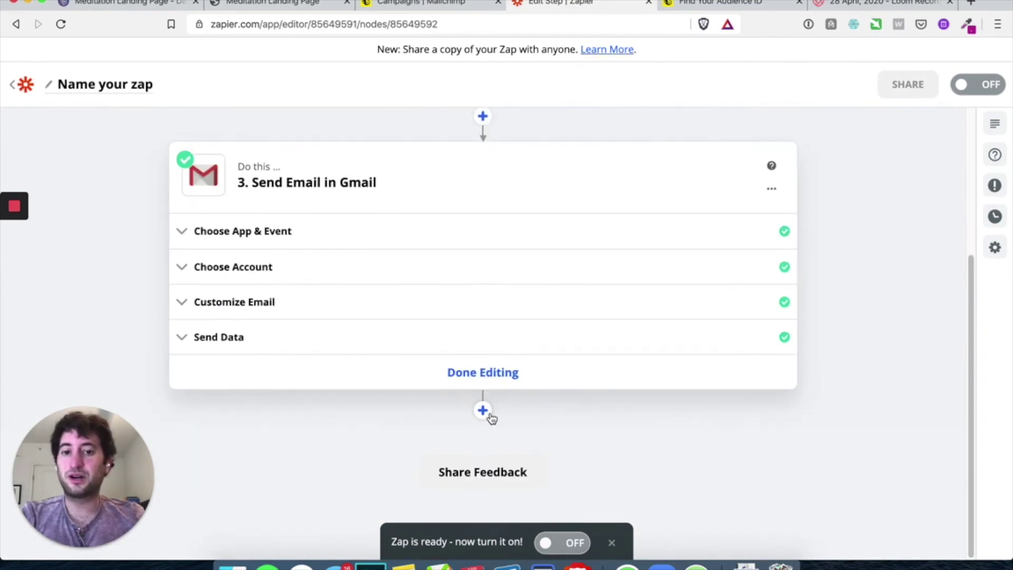
pyautogui.click(484, 411)
# Add a Delay step after the Gmail email using the Delay For event
pyautogui.scroll(-2, 332, 398)
pyautogui.click(332, 401)
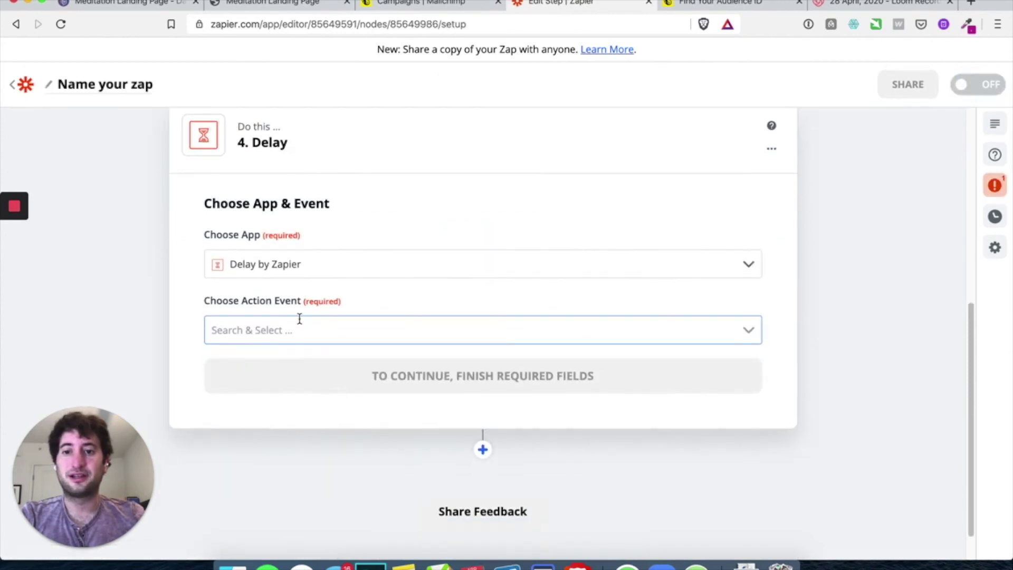
pyautogui.click(298, 330)
pyautogui.click(283, 409)
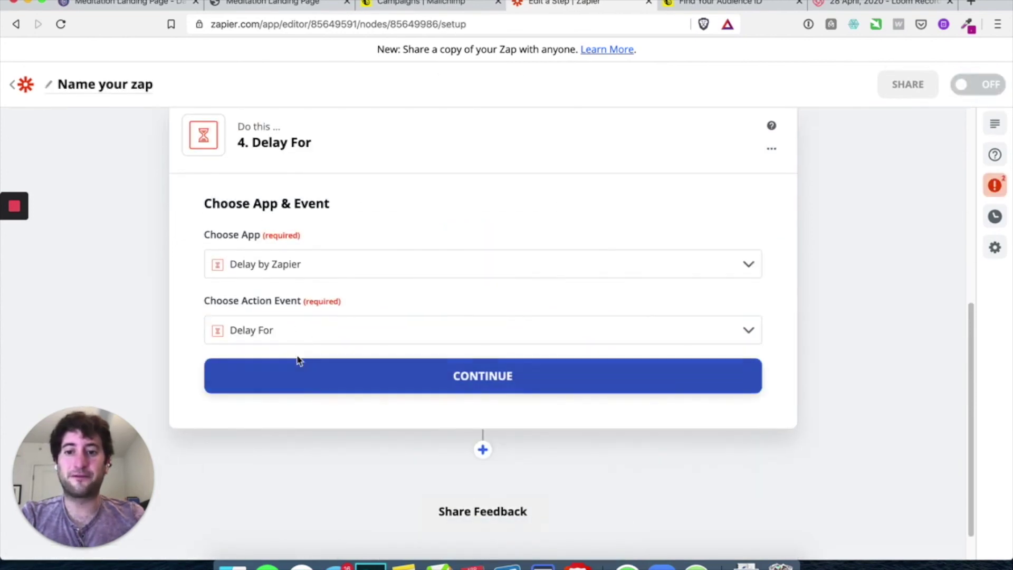
pyautogui.click(336, 392)
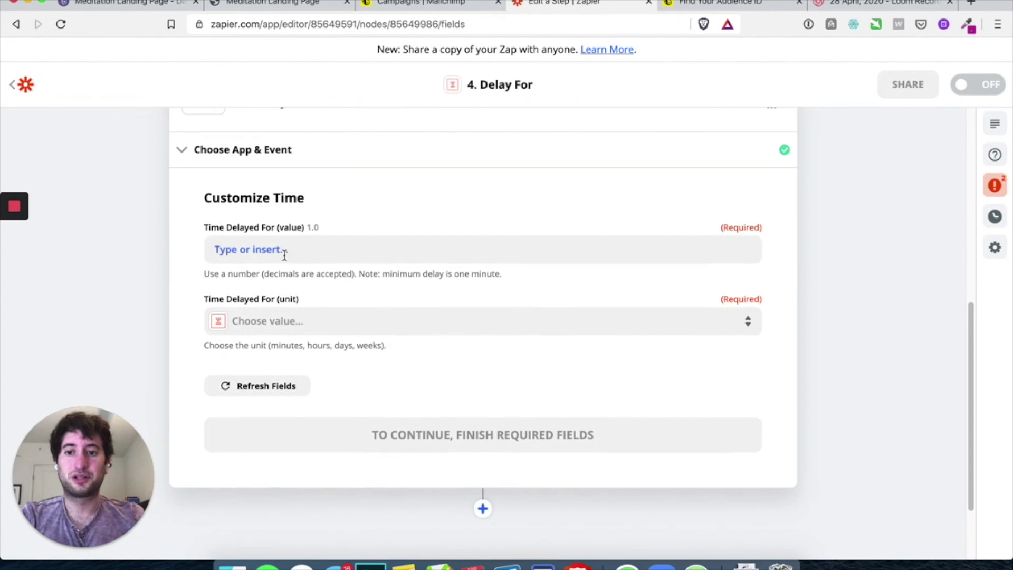
# Set the delay to 2 Days and save the settings
pyautogui.click(283, 251)
pyautogui.write('2')
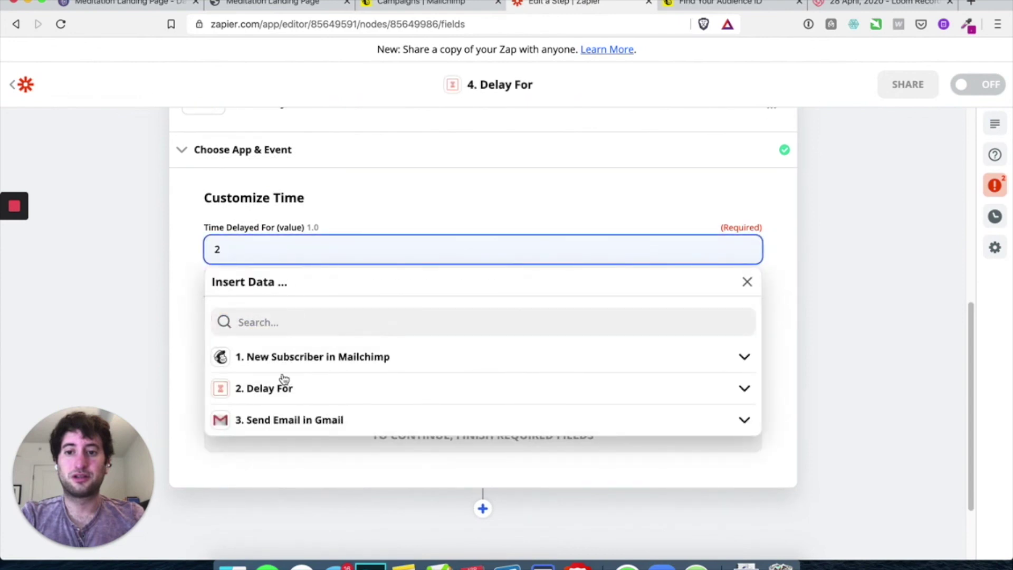
pyautogui.click(284, 388)
pyautogui.scroll(-2, 271, 444)
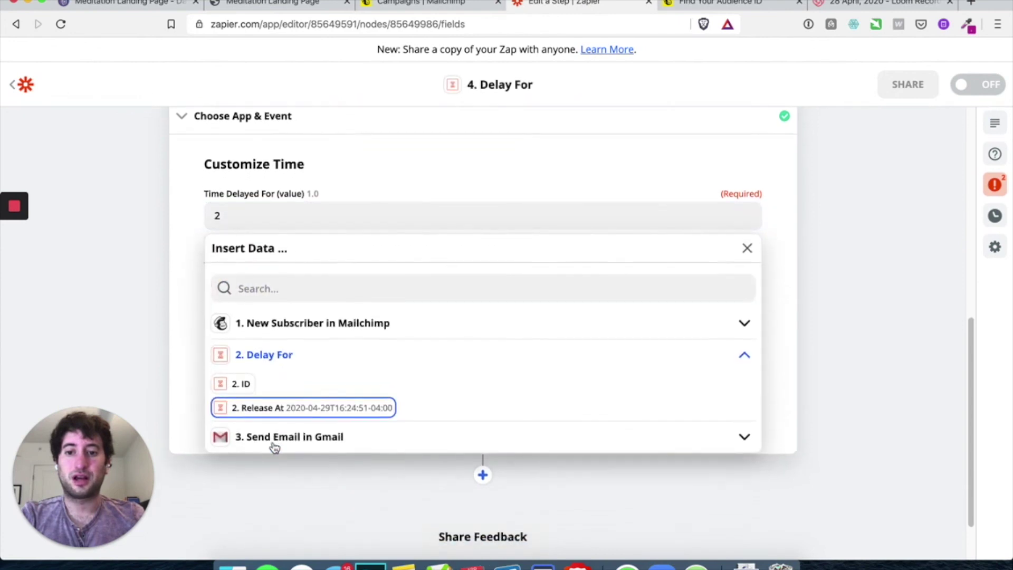
pyautogui.click(271, 271)
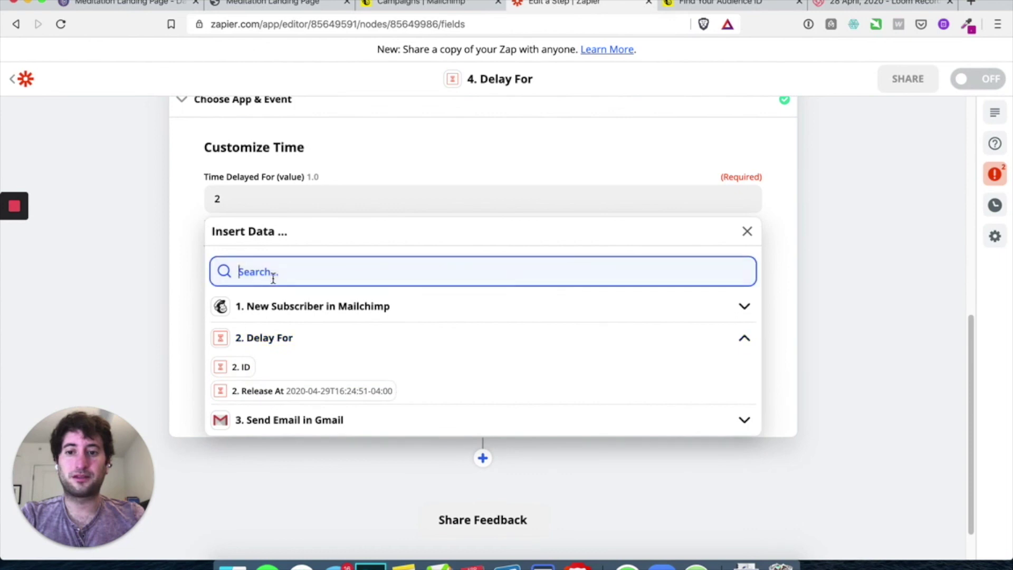
pyautogui.click(165, 247)
pyautogui.click(252, 272)
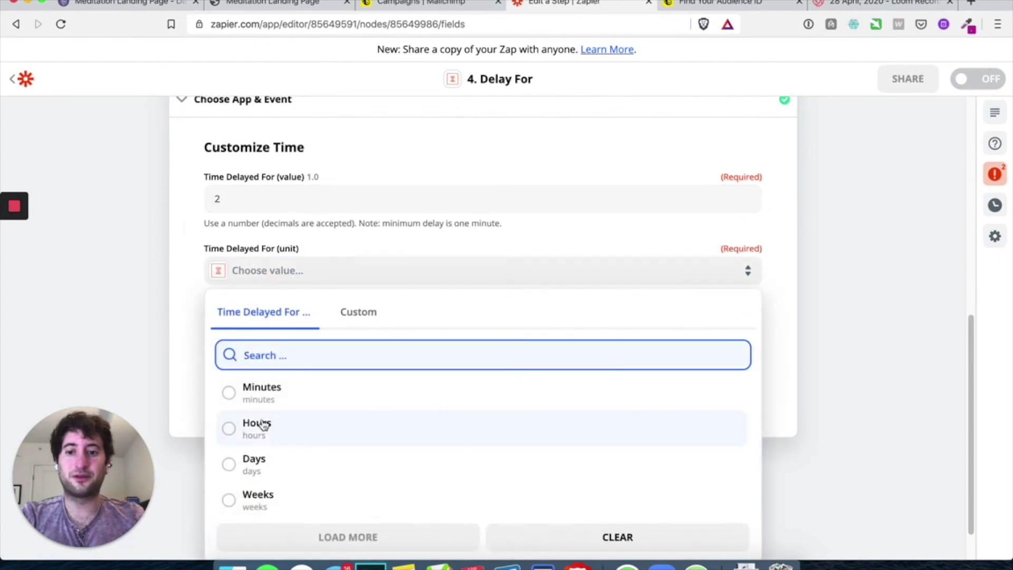
pyautogui.click(261, 463)
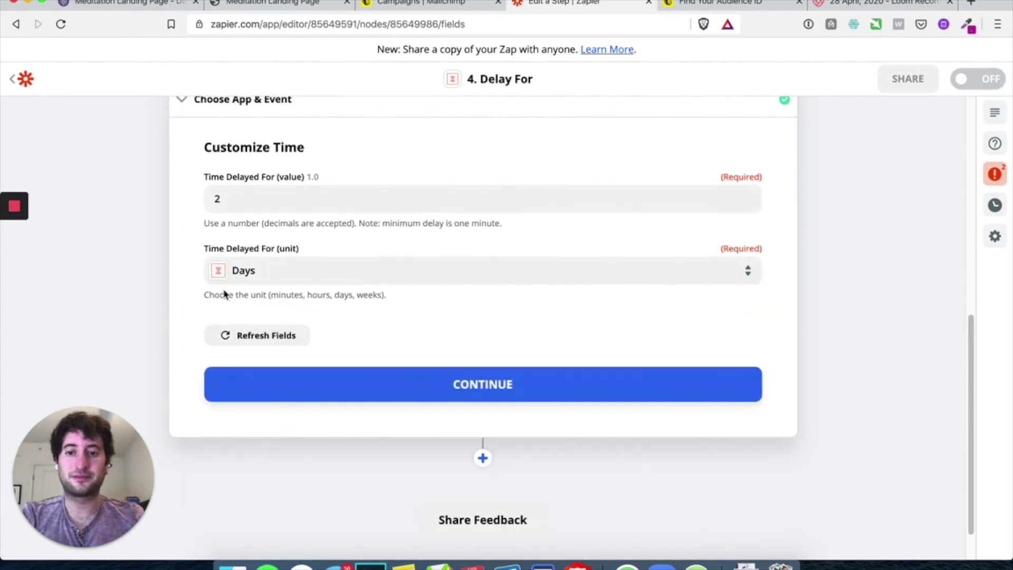
pyautogui.click(364, 383)
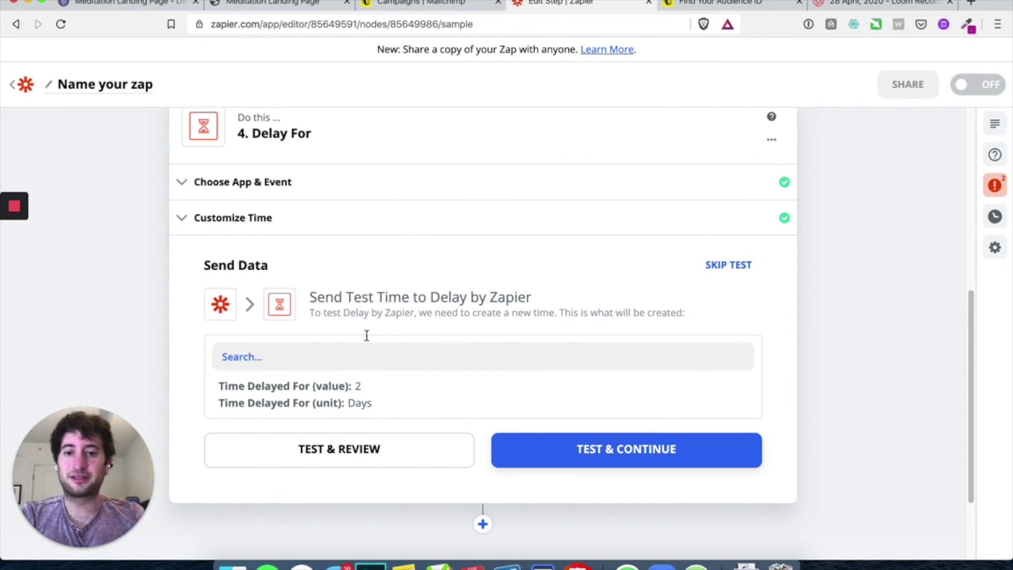
# Test the 2-day delay step and review its result
pyautogui.click(581, 448)
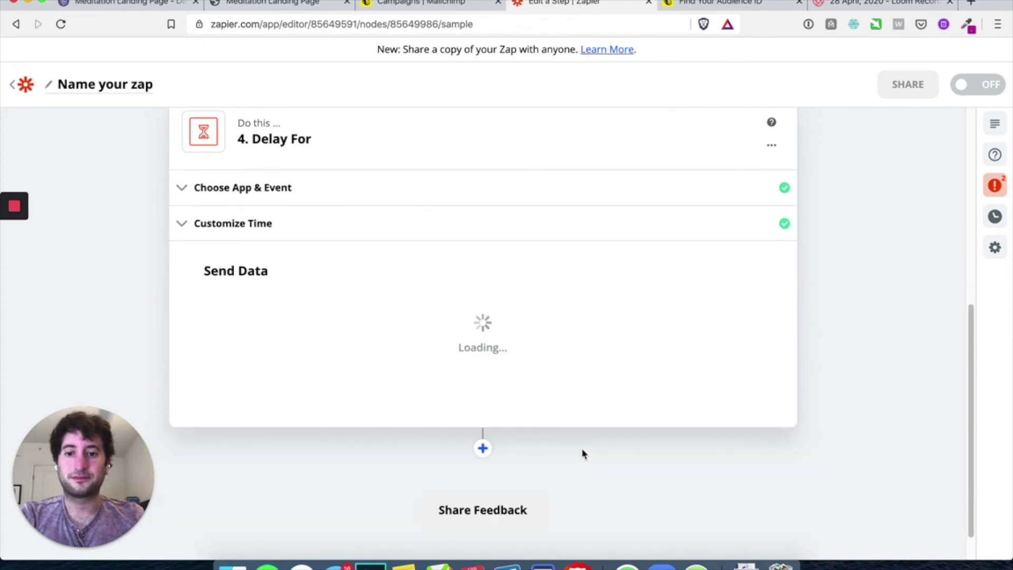
pyautogui.click(240, 338)
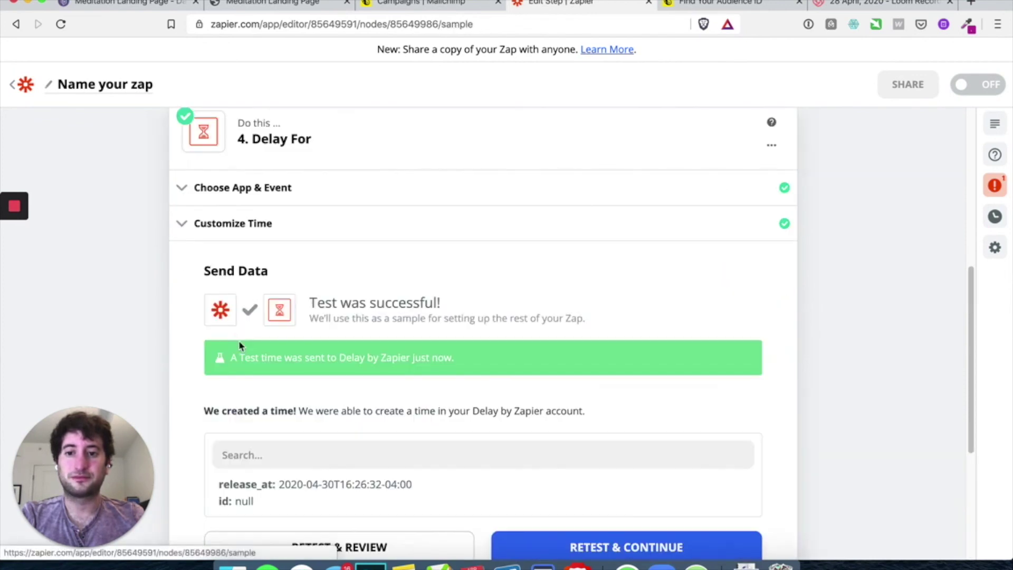
pyautogui.click(191, 224)
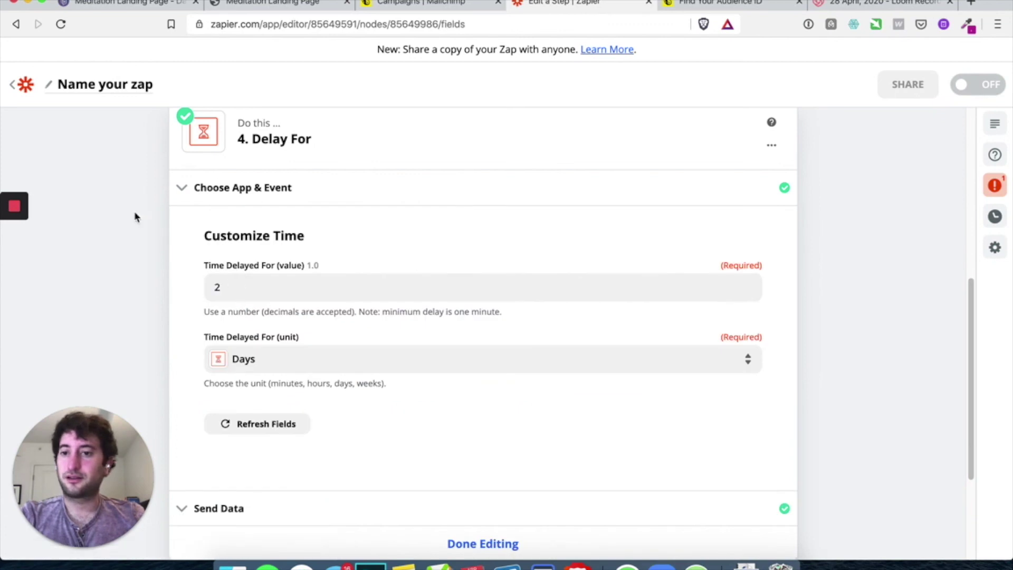
pyautogui.scroll(-3, 164, 291)
pyautogui.scroll(-1, 163, 290)
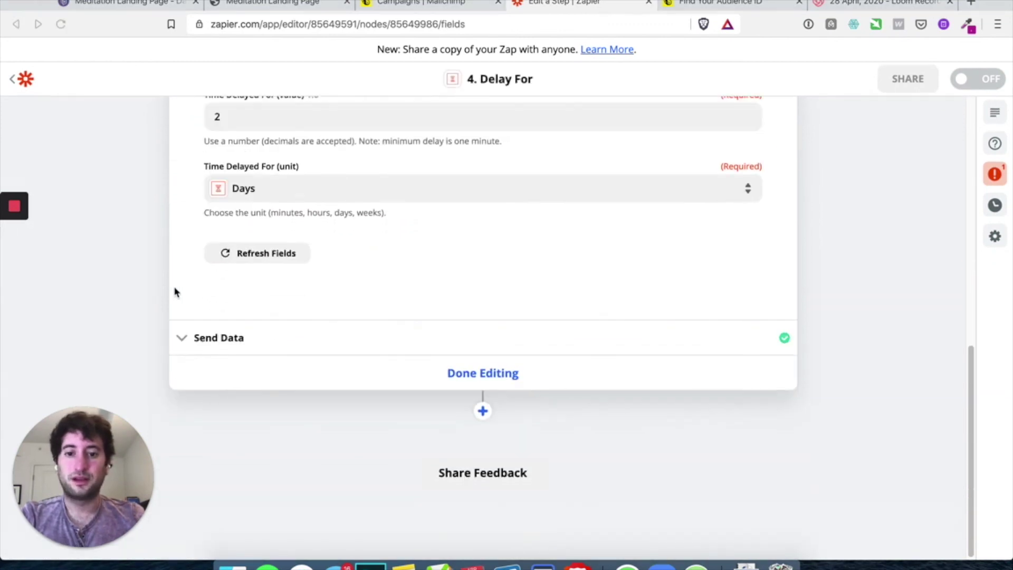
pyautogui.click(490, 375)
# Finish the delay step and add Gmail as the fifth step
pyautogui.click(485, 378)
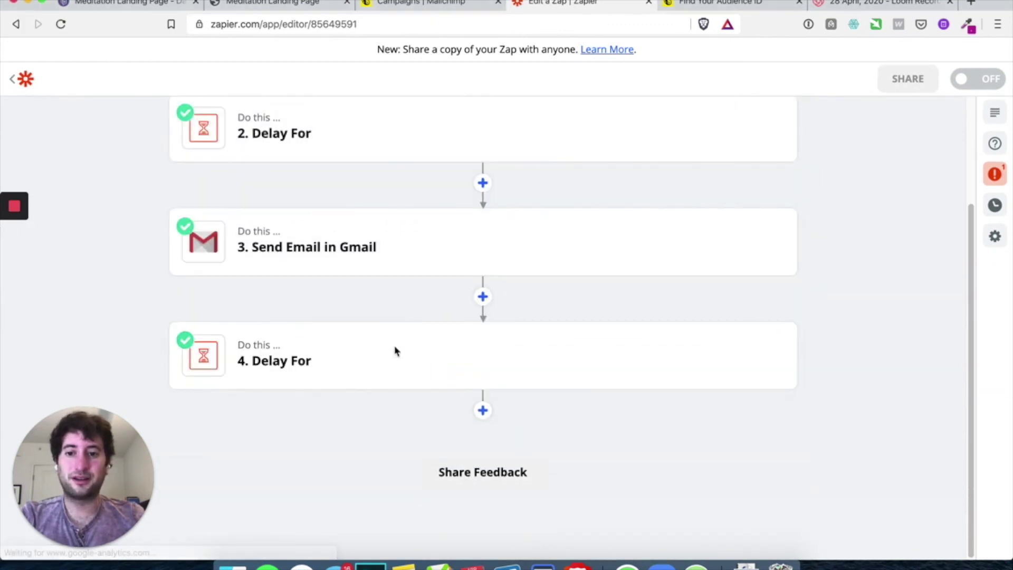
pyautogui.click(481, 411)
pyautogui.scroll(-2, 378, 331)
pyautogui.scroll(2, 220, 264)
pyautogui.scroll(2, 96, 227)
pyautogui.scroll(3, 125, 244)
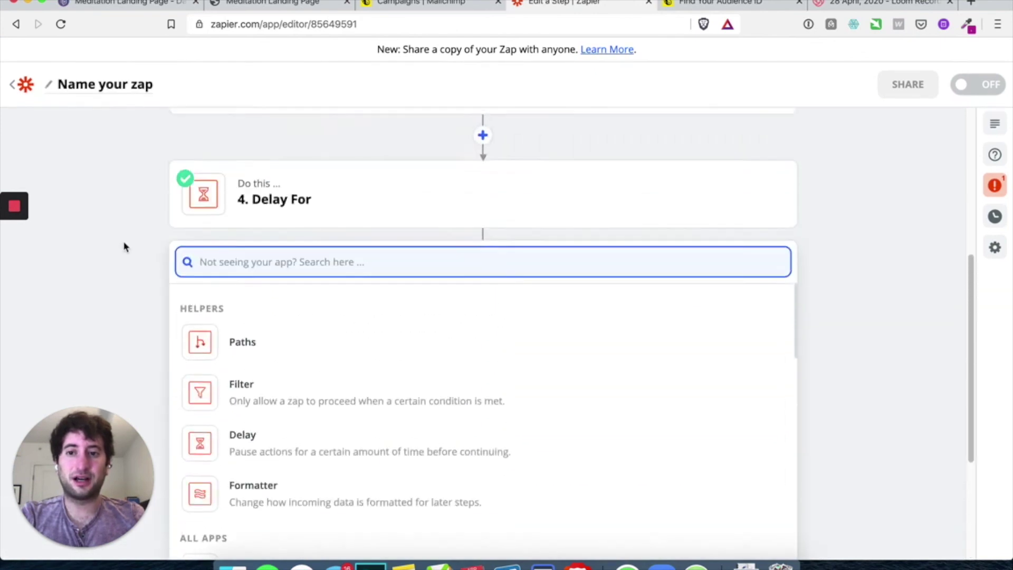
pyautogui.write('gmail')
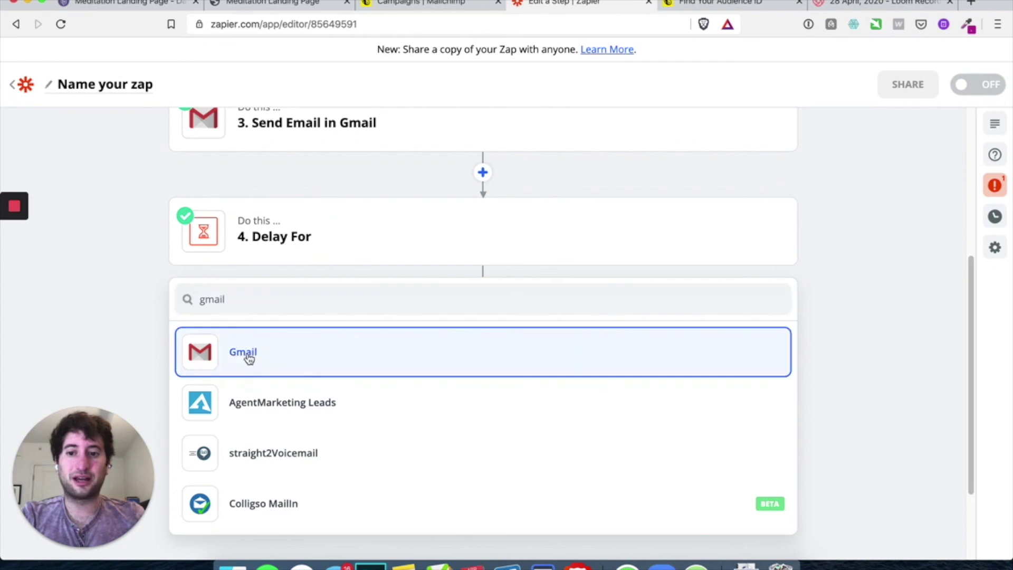
pyautogui.click(248, 352)
# Set the Gmail step to Send Email with the connected Gmail account
pyautogui.click(290, 390)
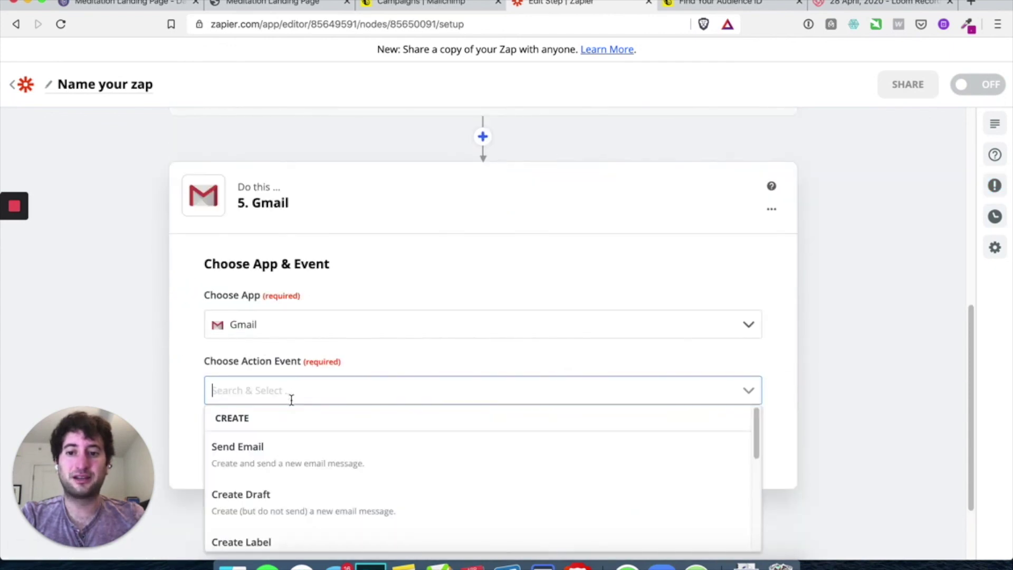
pyautogui.click(283, 450)
pyautogui.scroll(-2, 237, 343)
pyautogui.click(278, 340)
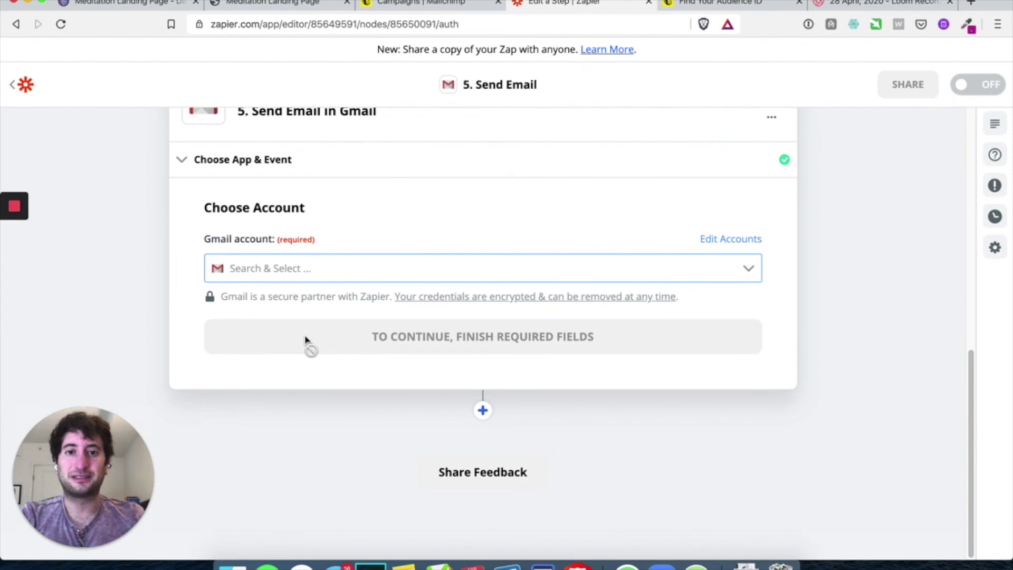
pyautogui.click(313, 271)
pyautogui.click(305, 298)
pyautogui.click(336, 341)
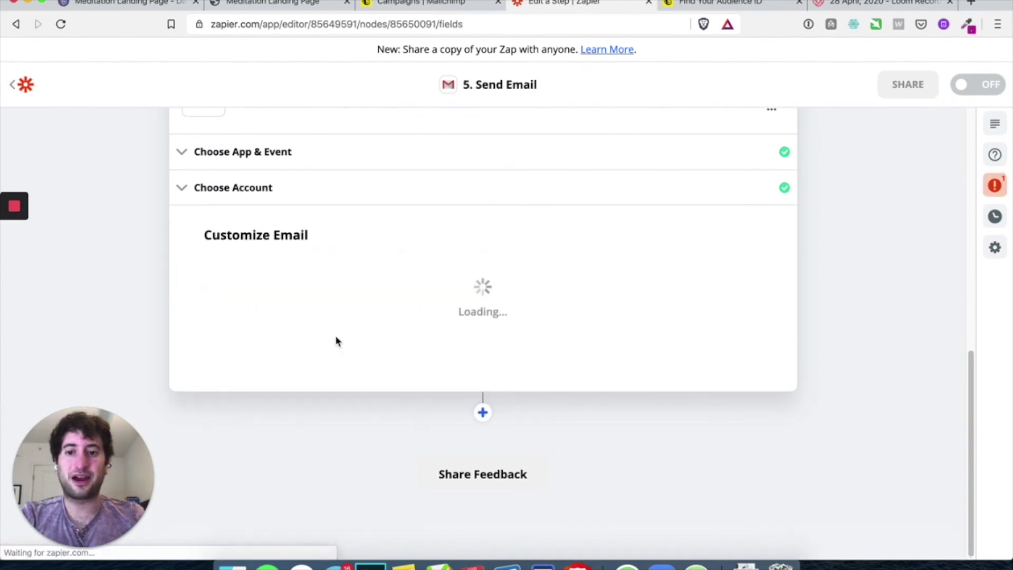
# Address the email to the new Mailchimp subscriber's email, sent from the connected Gmail address
pyautogui.scroll(-3, 327, 316)
pyautogui.click(274, 172)
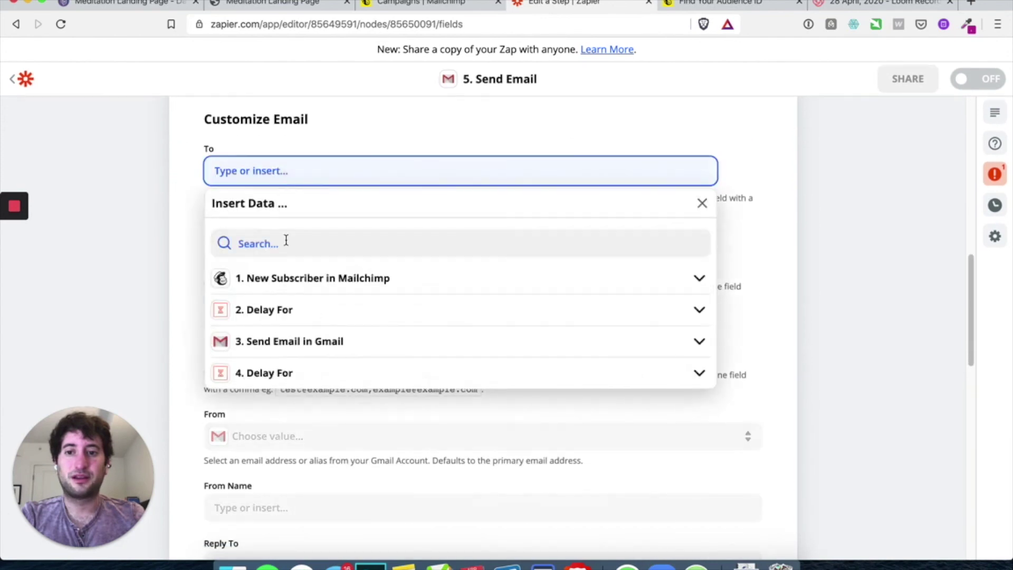
pyautogui.click(287, 278)
pyautogui.click(290, 308)
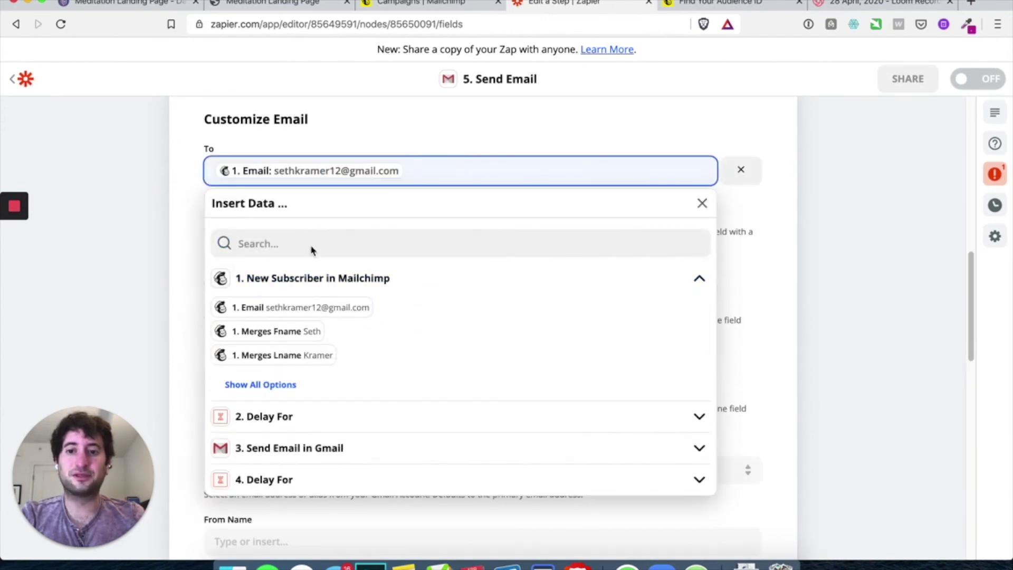
pyautogui.click(158, 202)
pyautogui.scroll(-2, 187, 198)
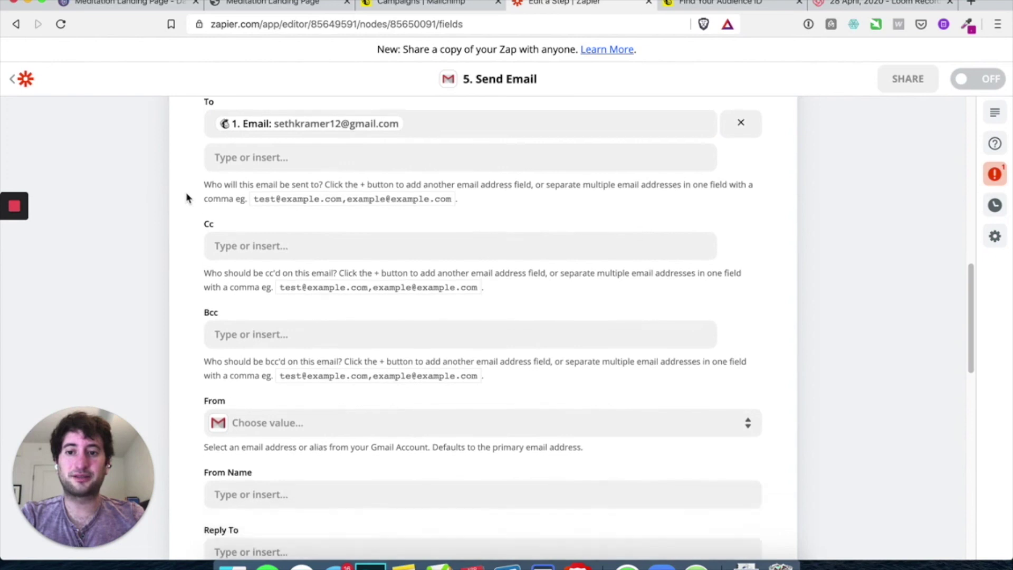
pyautogui.scroll(-3, 248, 330)
pyautogui.click(271, 333)
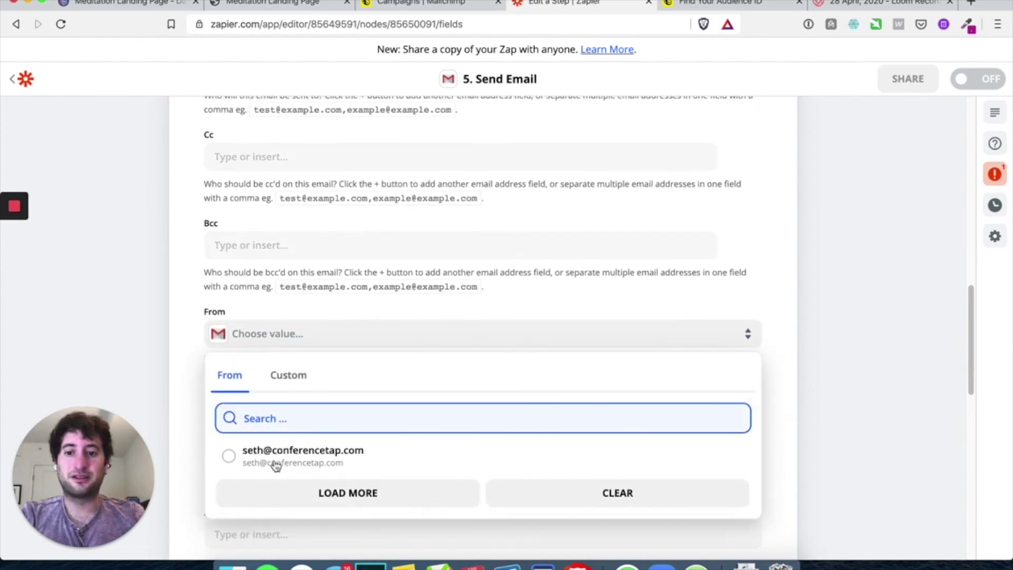
pyautogui.click(275, 464)
# Enter the sender's display name and the subject 'Have you signed up yet?'
pyautogui.scroll(-3, 253, 348)
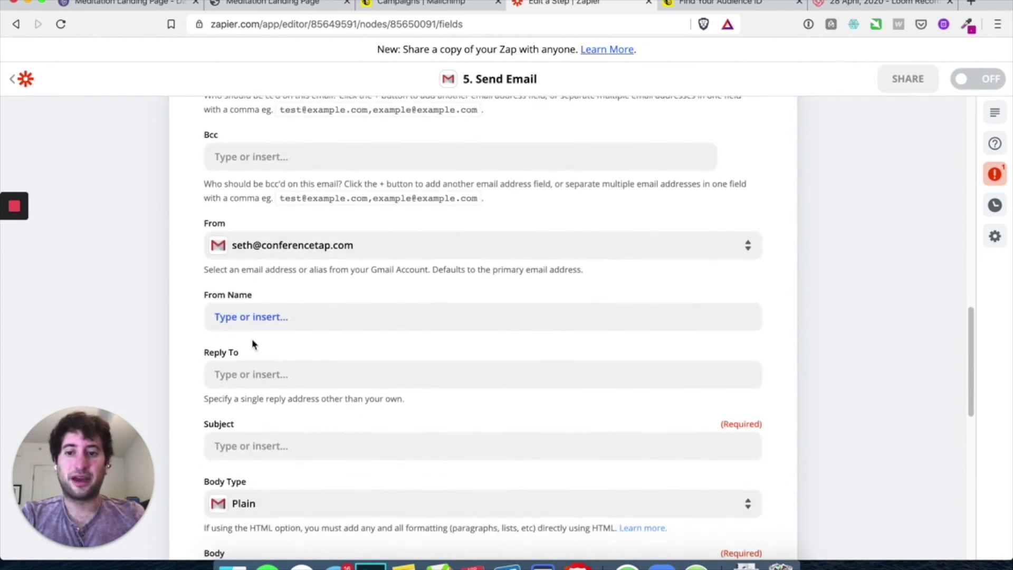
pyautogui.scroll(-3, 253, 343)
pyautogui.click(248, 222)
pyautogui.write('Seth')
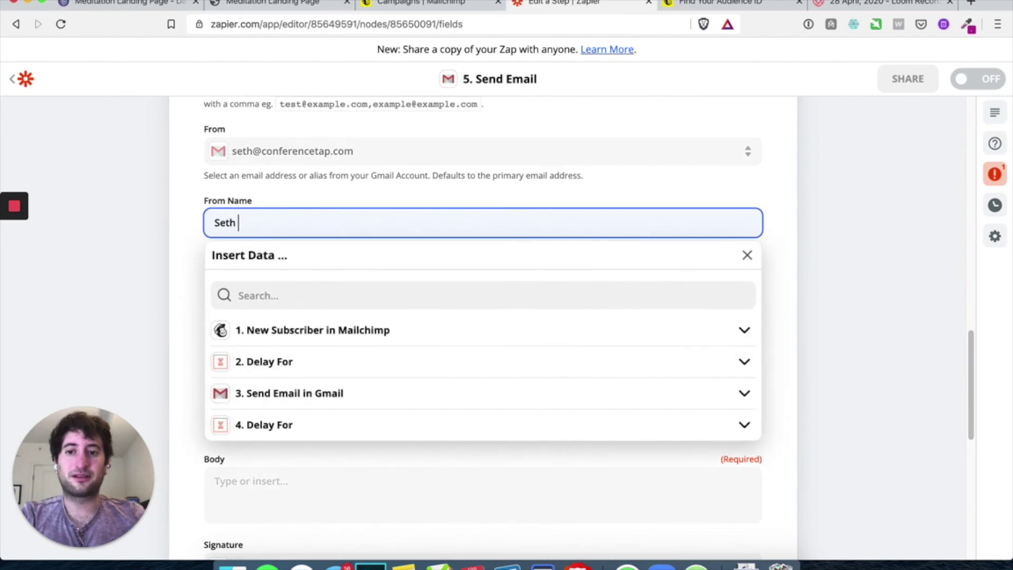
pyautogui.write(' K')
pyautogui.click(147, 250)
pyautogui.scroll(-4, 146, 249)
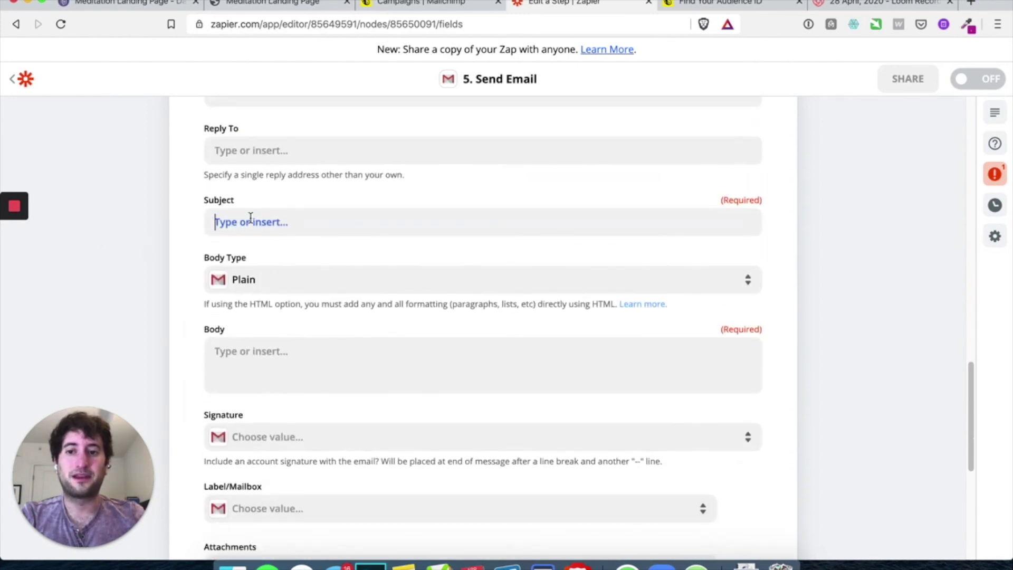
pyautogui.click(251, 218)
pyautogui.write('Hey')
pyautogui.press('BackSpace')
pyautogui.press('BackSpace')
pyautogui.press('BackSpace')
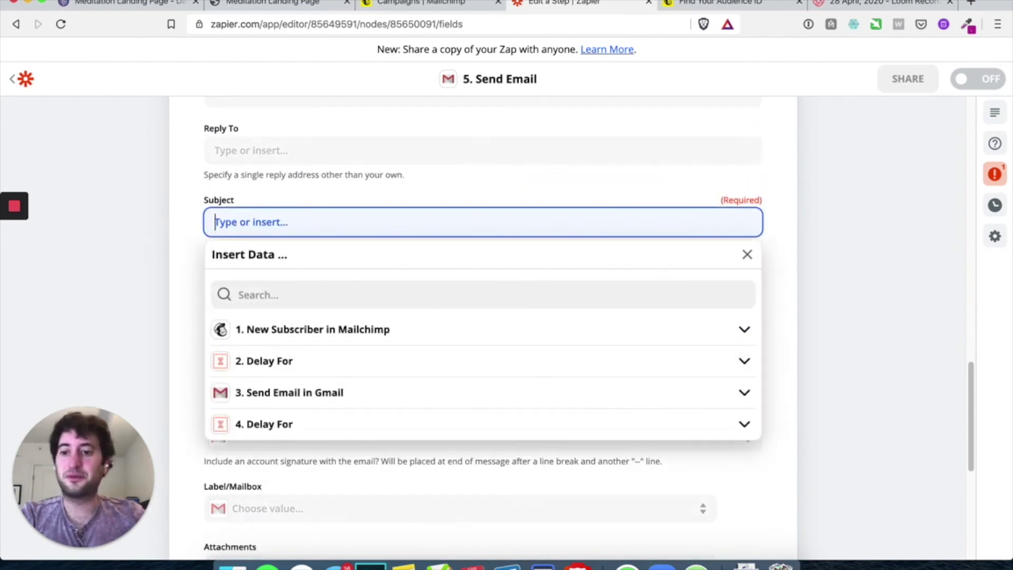
pyautogui.write('Have you signe')
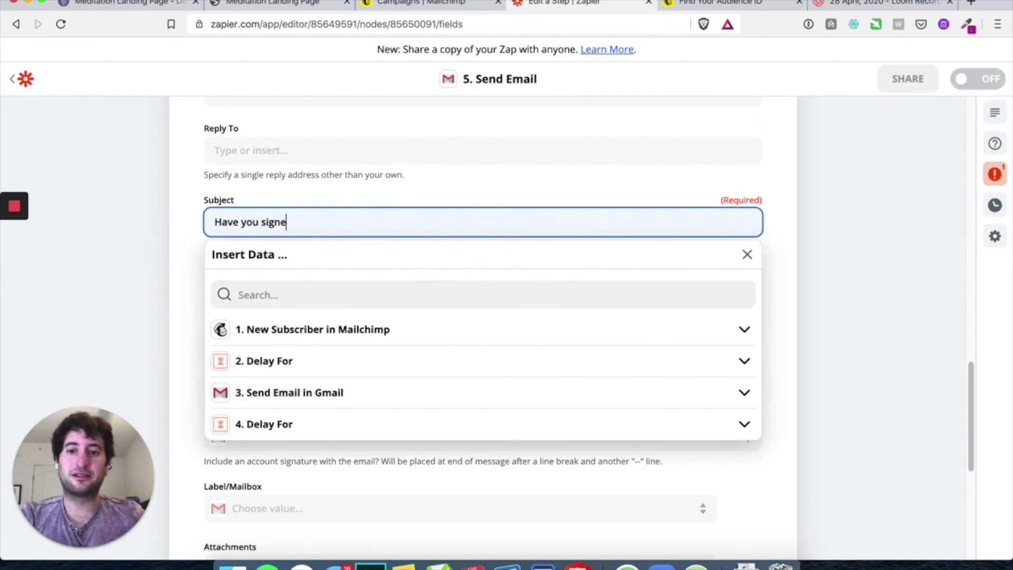
pyautogui.click(167, 280)
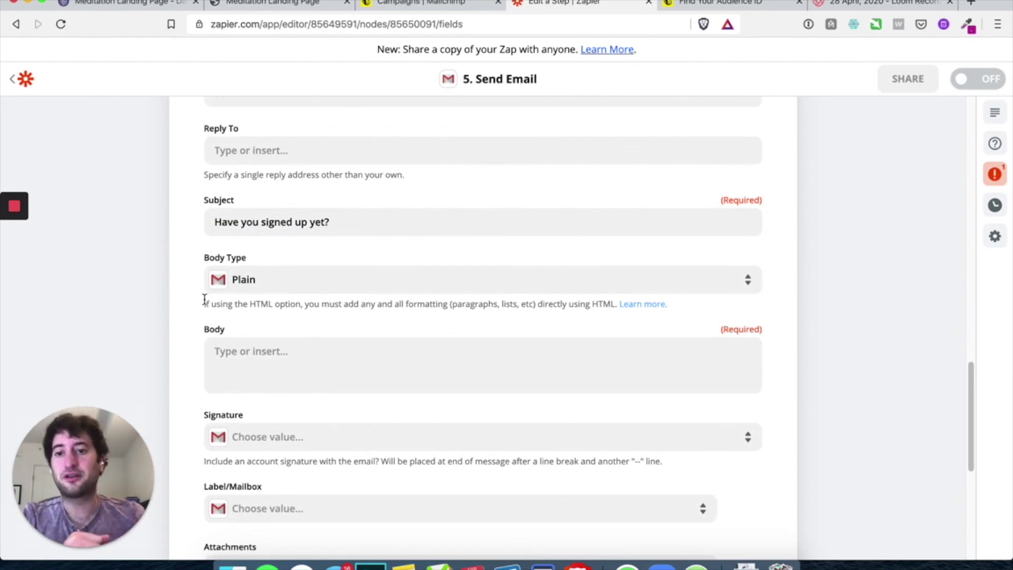
# Write the body 'This is email 2' and save the email settings
pyautogui.scroll(-2, 204, 299)
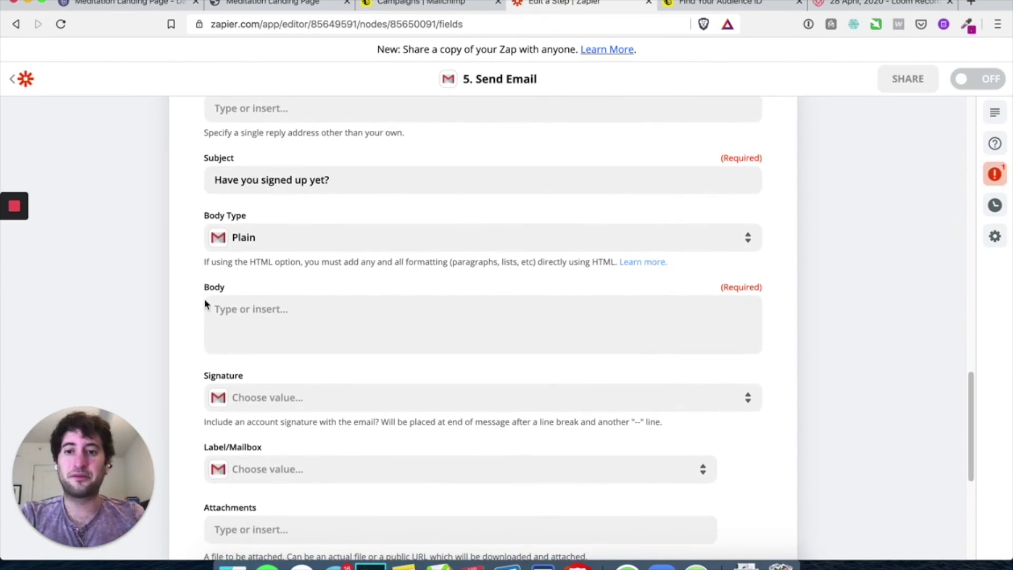
pyautogui.click(204, 299)
pyautogui.scroll(2, 203, 265)
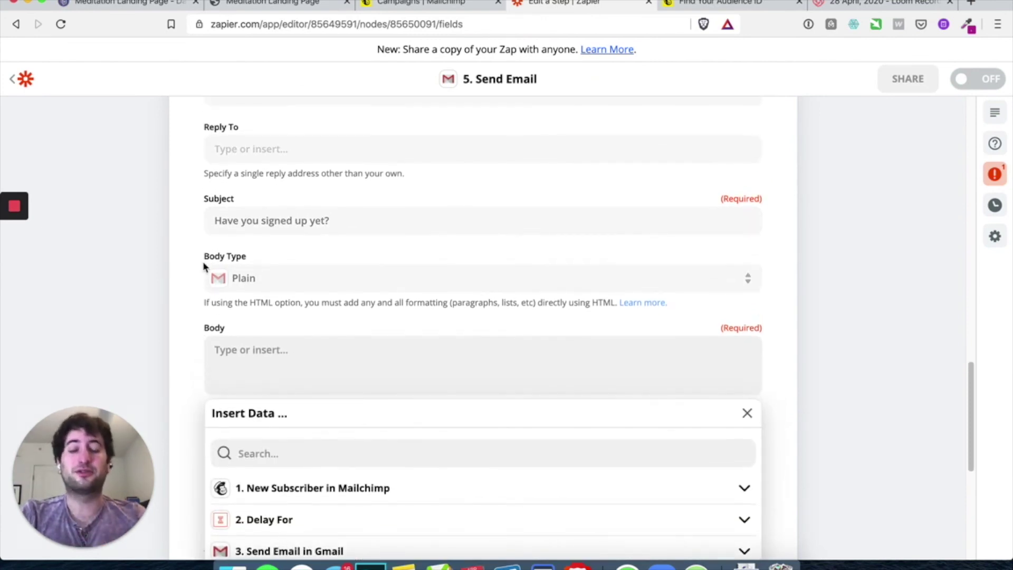
pyautogui.click(173, 282)
pyautogui.scroll(-8, 174, 281)
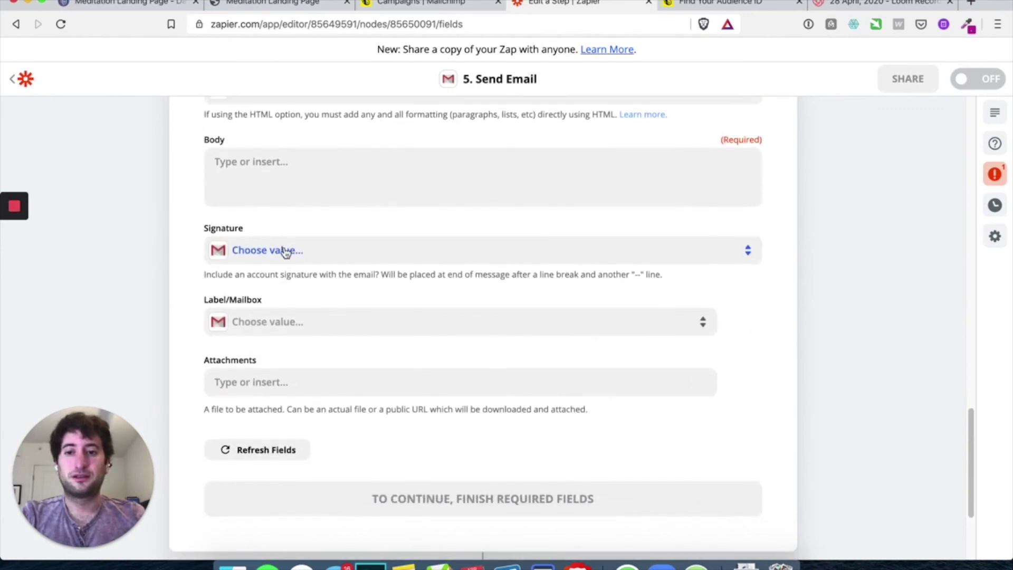
pyautogui.scroll(3, 285, 248)
pyautogui.click(274, 225)
pyautogui.write('thi')
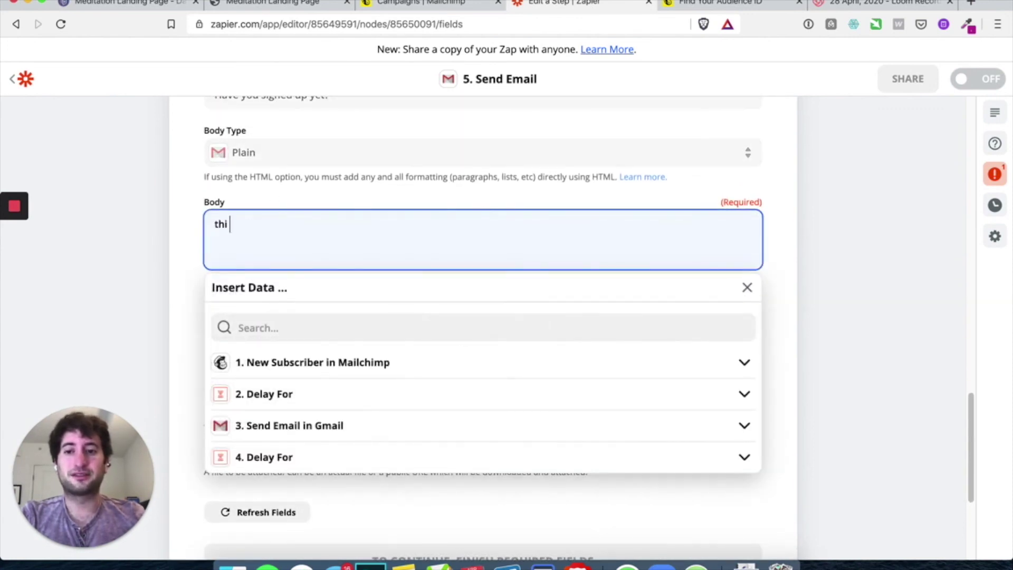
pyautogui.press('BackSpace')
pyautogui.write('This is')
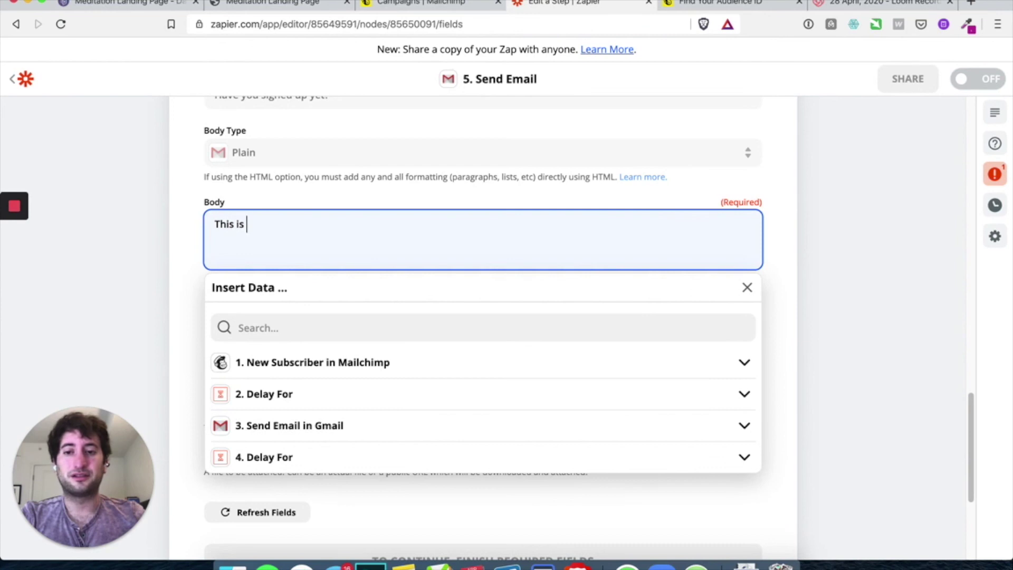
pyautogui.click(175, 272)
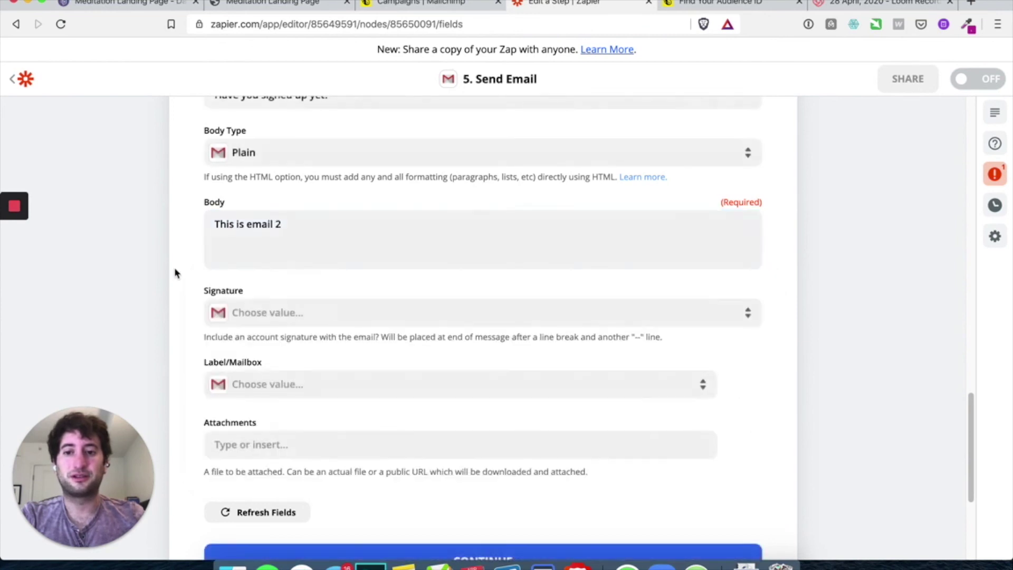
pyautogui.scroll(-5, 174, 271)
pyautogui.click(443, 338)
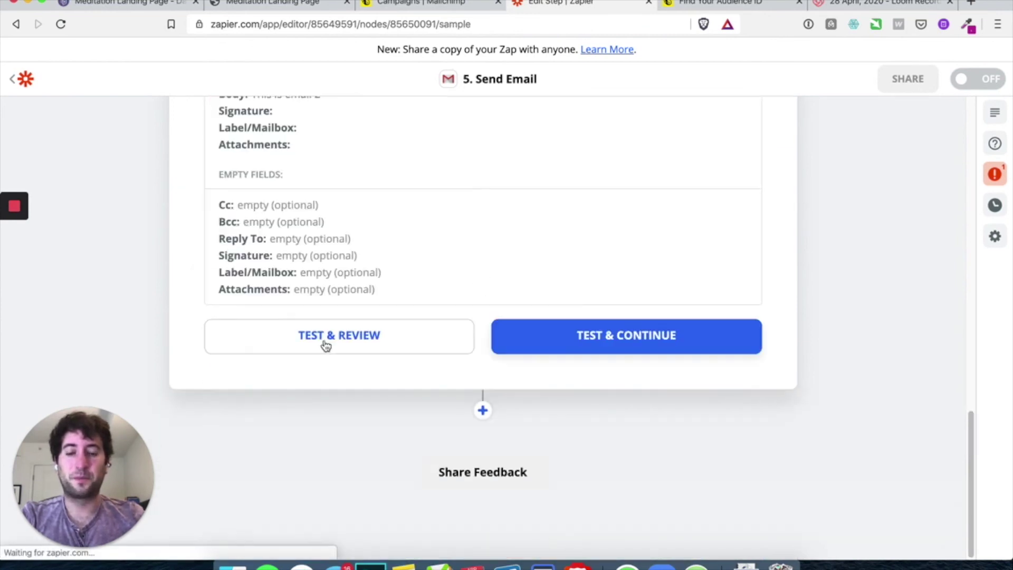
# Run the test send for step 5's Gmail email, then turn the zap ON
pyautogui.click(608, 344)
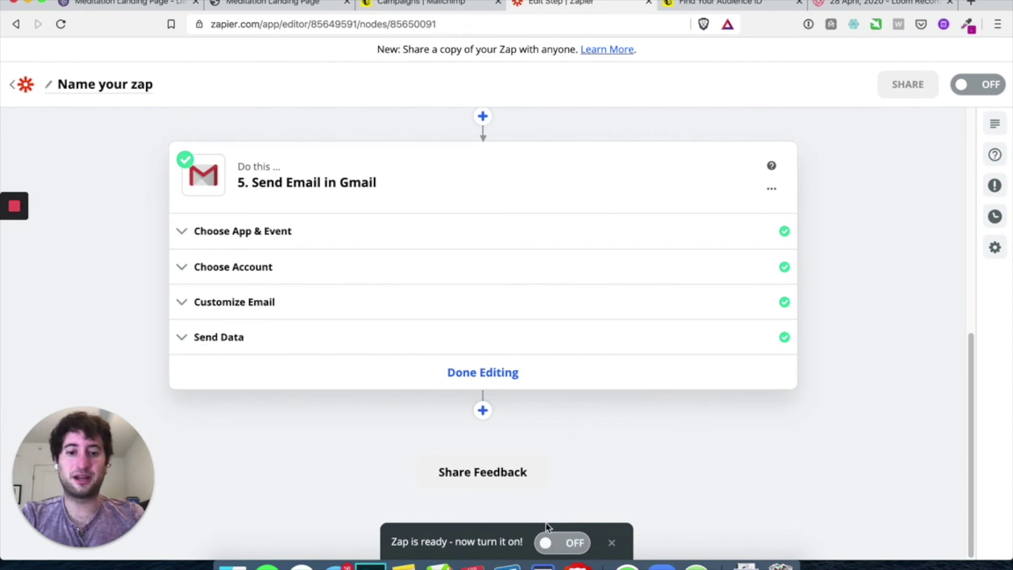
pyautogui.click(546, 548)
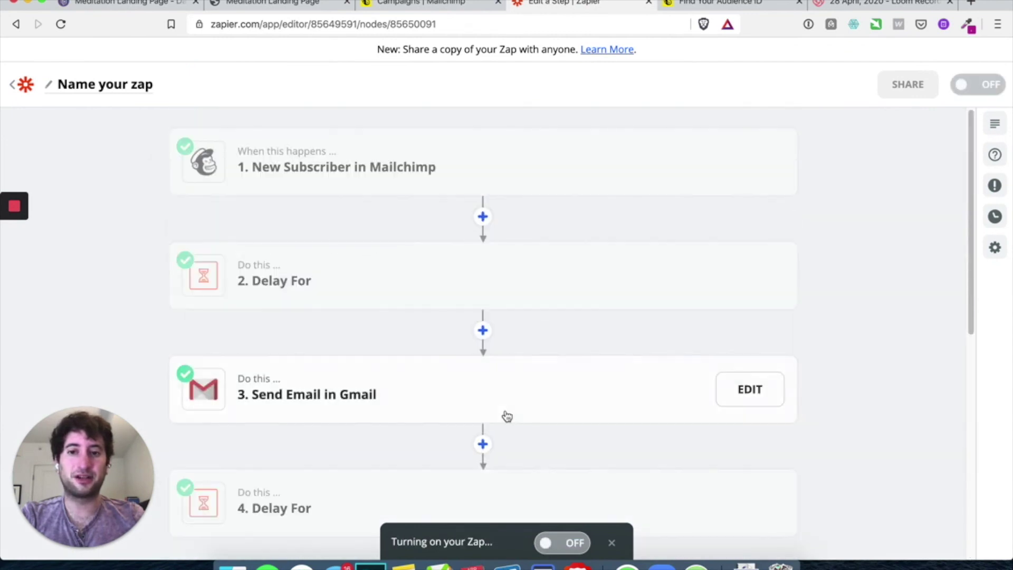
pyautogui.scroll(-3, 448, 179)
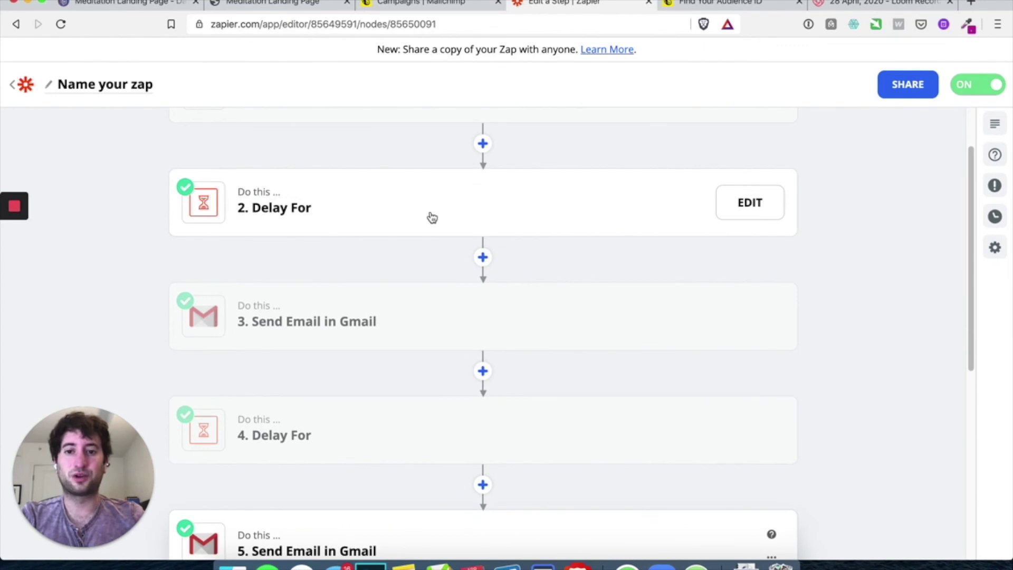
pyautogui.scroll(-1, 430, 218)
pyautogui.scroll(-1, 432, 217)
pyautogui.scroll(-3, 425, 266)
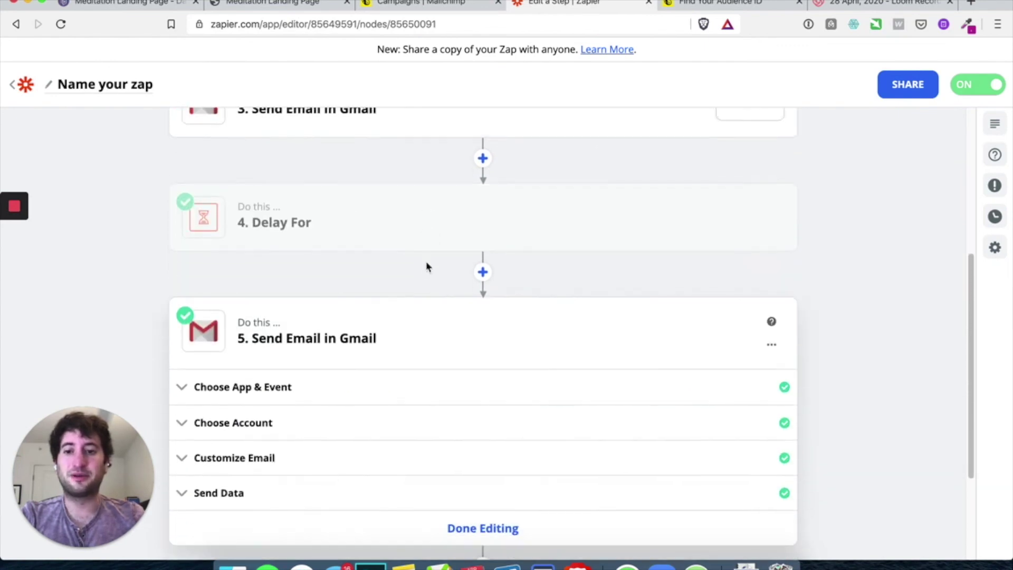
pyautogui.scroll(-3, 425, 228)
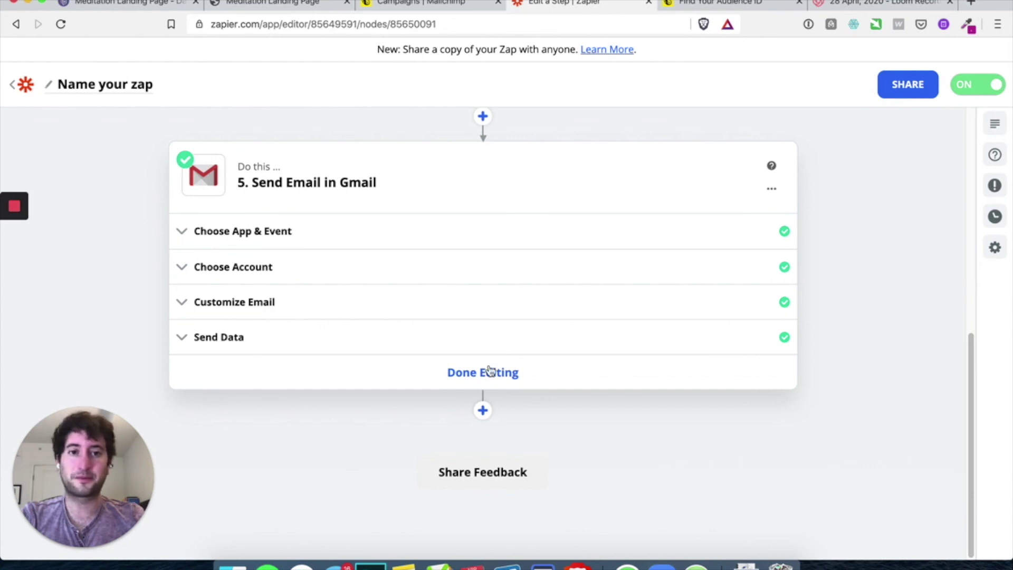
# Name the zap 'Onboarding email campaign.' and return to the My Zaps list
pyautogui.click(64, 91)
pyautogui.write('Email')
pyautogui.press('super+a')
pyautogui.write('E')
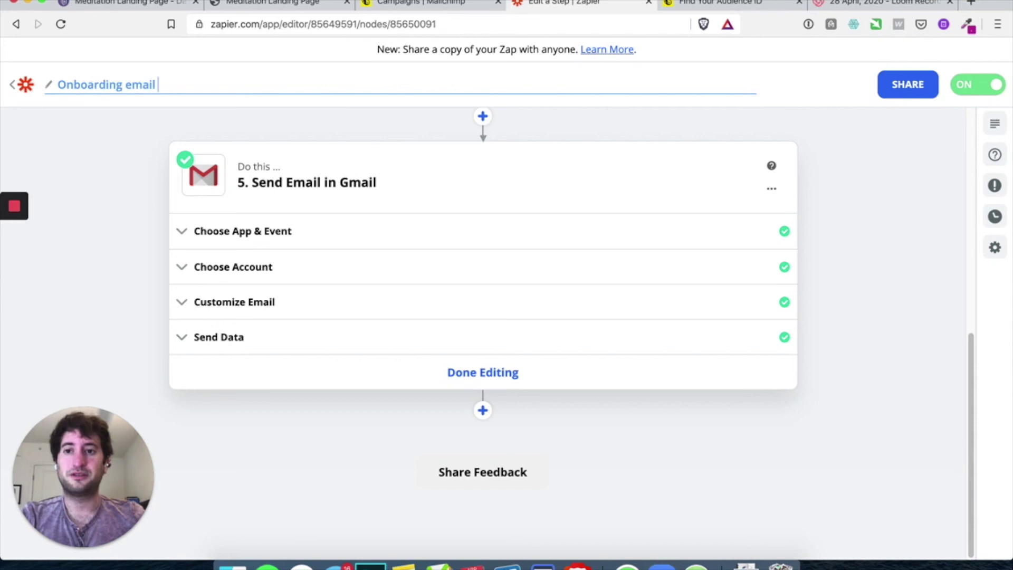
pyautogui.write('.')
pyautogui.press('Return')
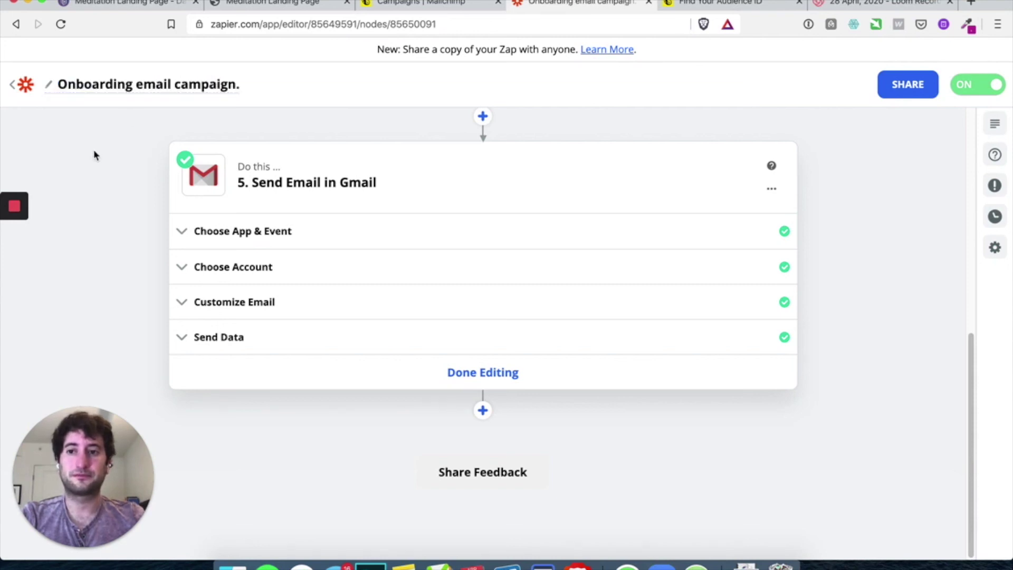
pyautogui.click(15, 90)
pyautogui.scroll(-1, 480, 159)
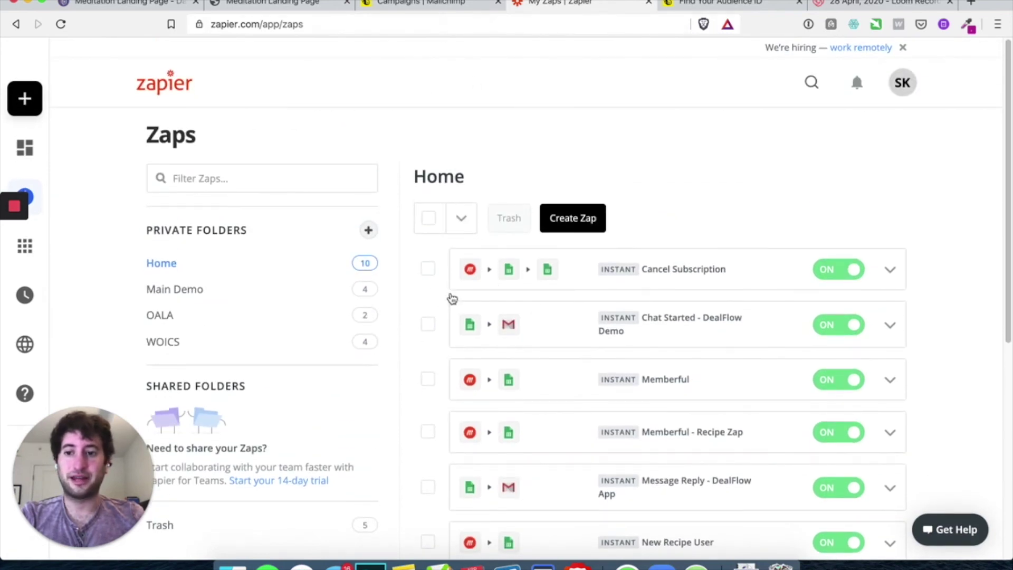